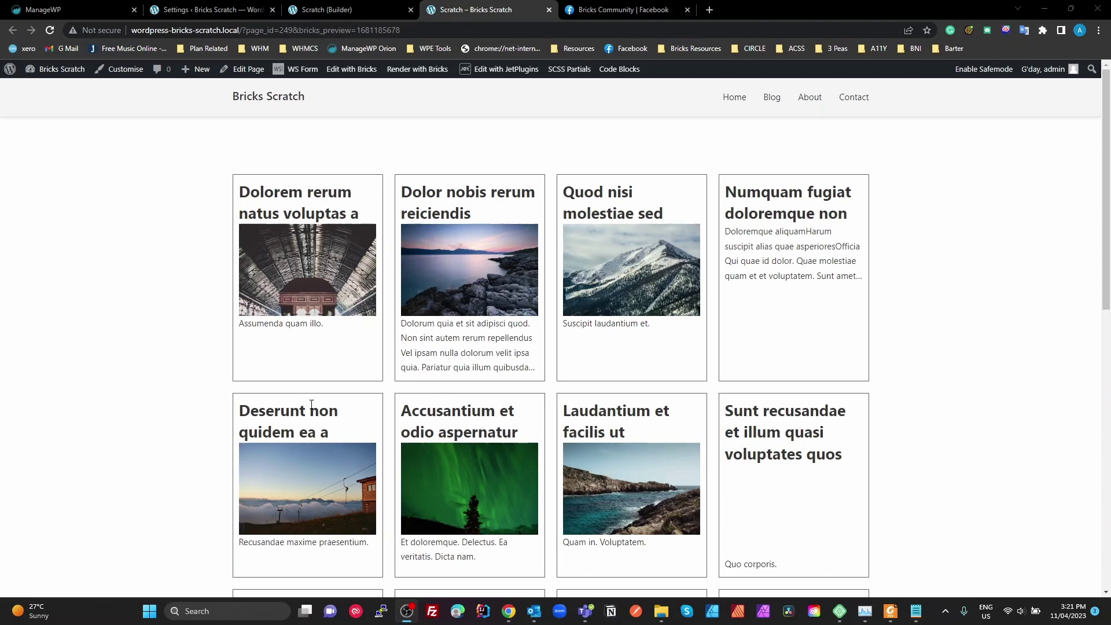
Step: Load the second batch of posts with the Load More button below the post grid on the preview page
scroll(373, 387, "down", 1)
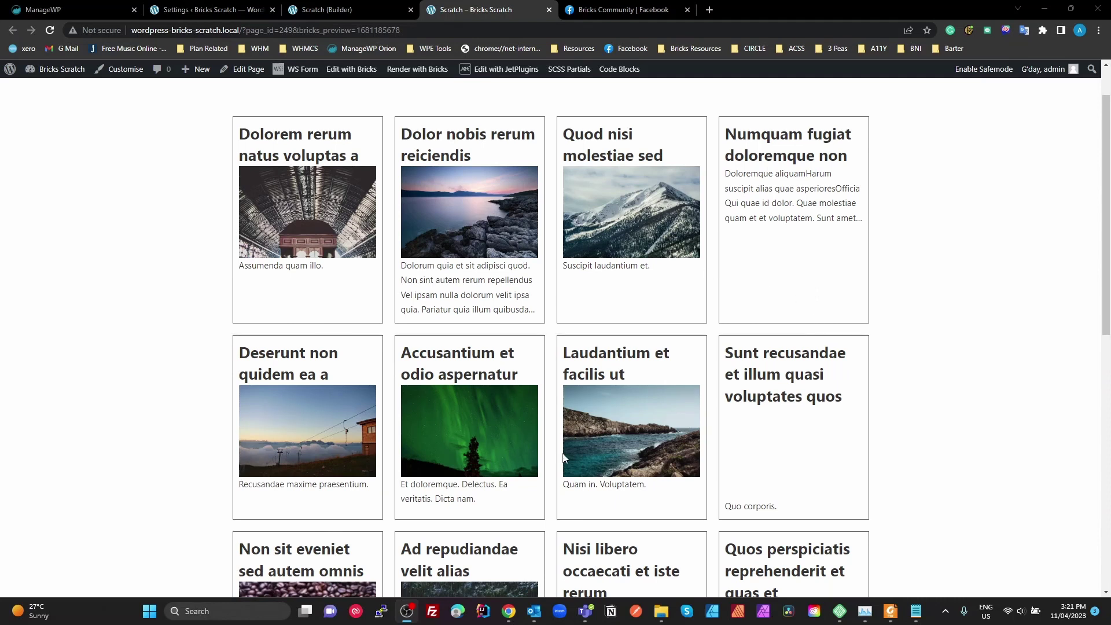
scroll(635, 467, "down", 1)
scroll(635, 467, "down", 1)
scroll(314, 544, "down", 1)
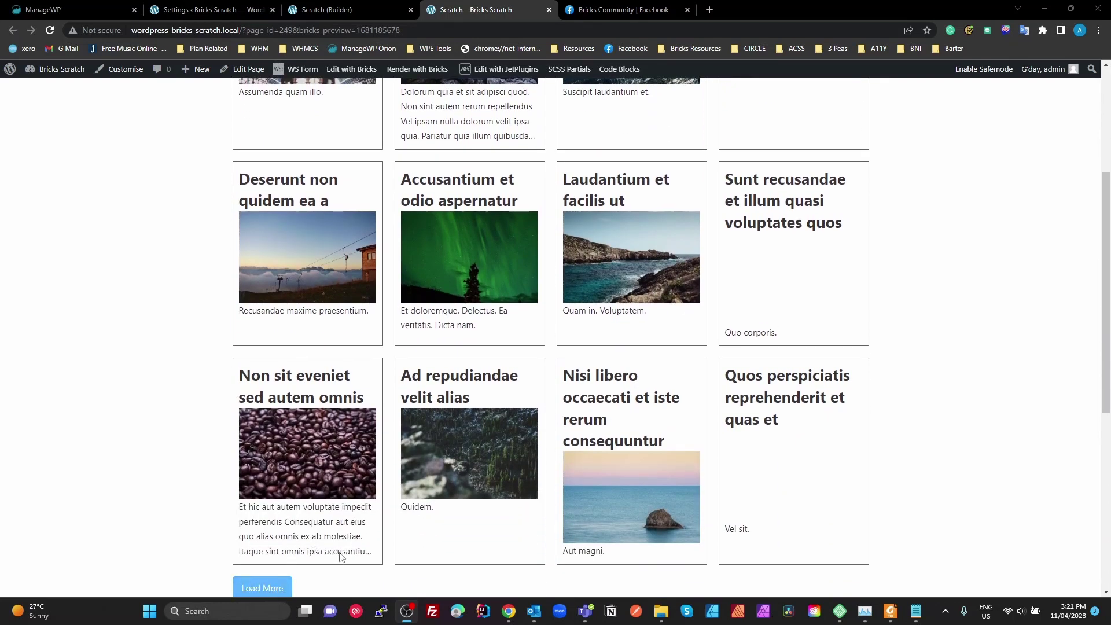
scroll(332, 570, "down", 1)
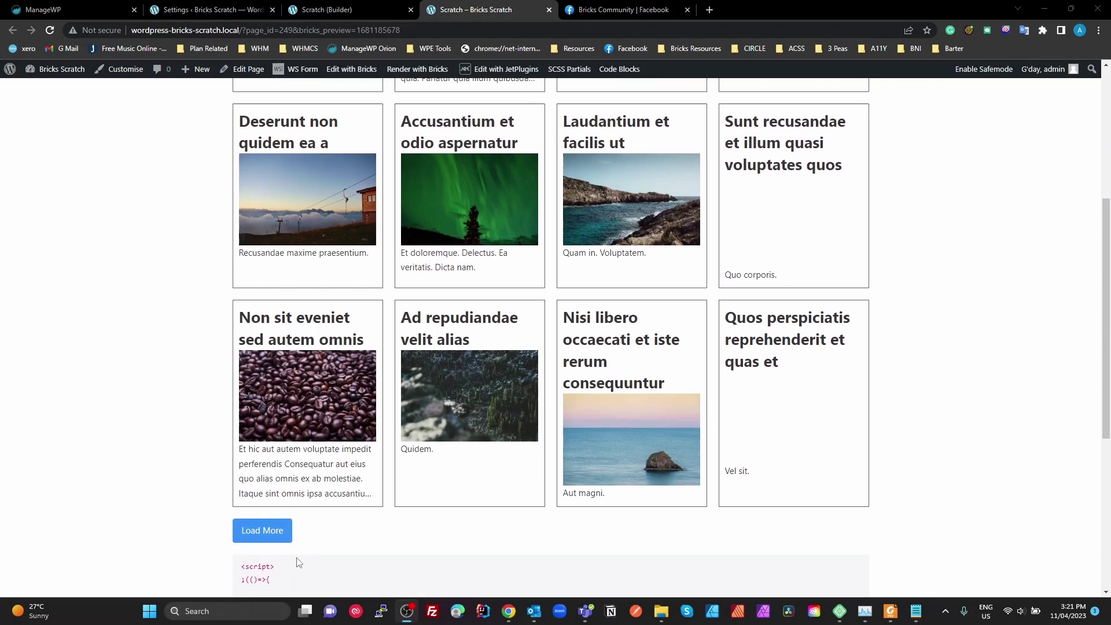
scroll(298, 559, "down", 1)
left_click(268, 478)
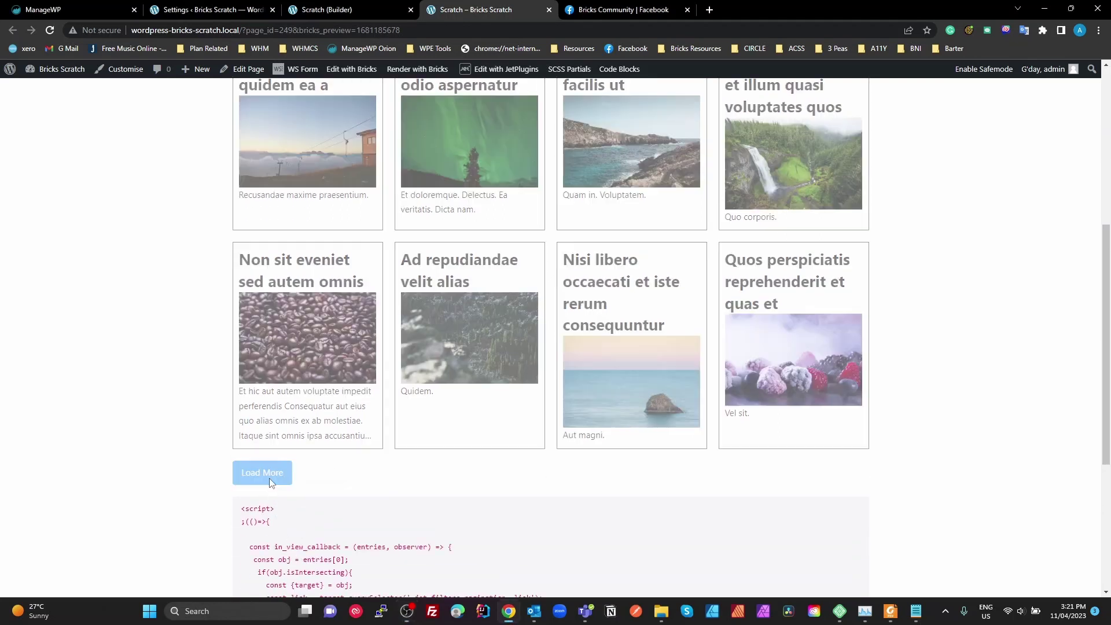
Step: Load a third batch of posts manually and look through the added rows of the grid
scroll(269, 478, "down", 14)
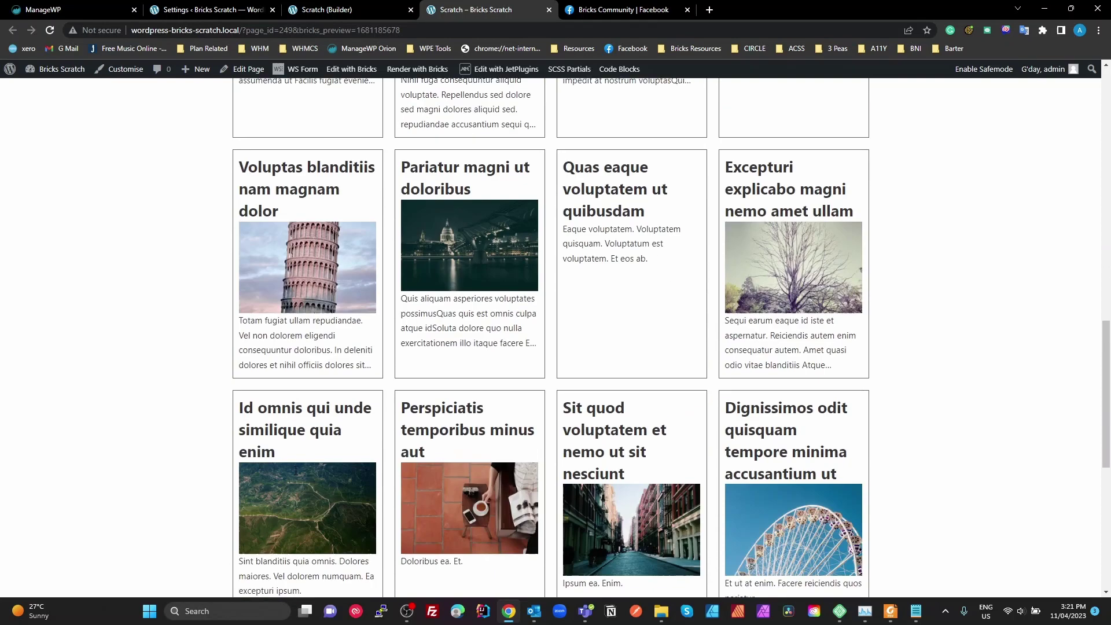
scroll(293, 475, "down", 3)
left_click(265, 231)
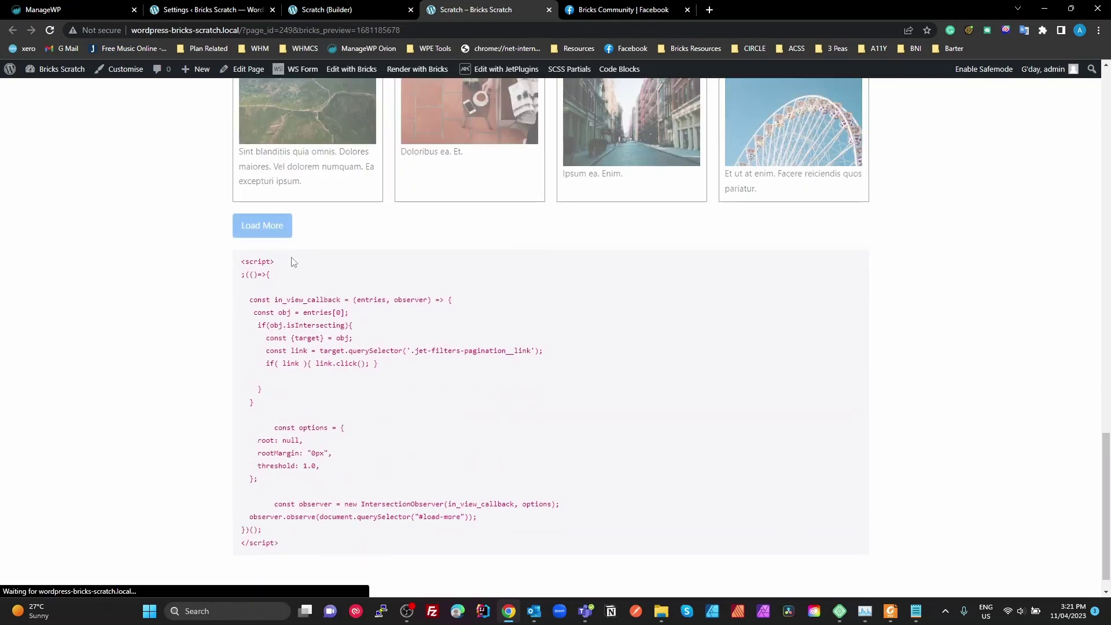
scroll(405, 388, "down", 12)
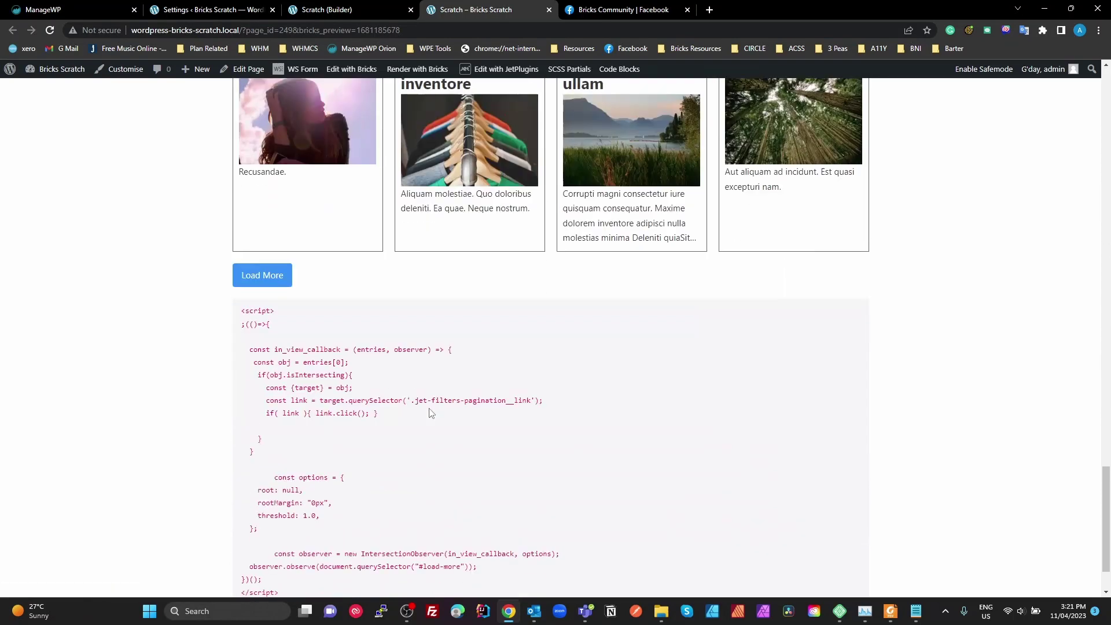
scroll(431, 420, "up", 6)
scroll(441, 431, "up", 5)
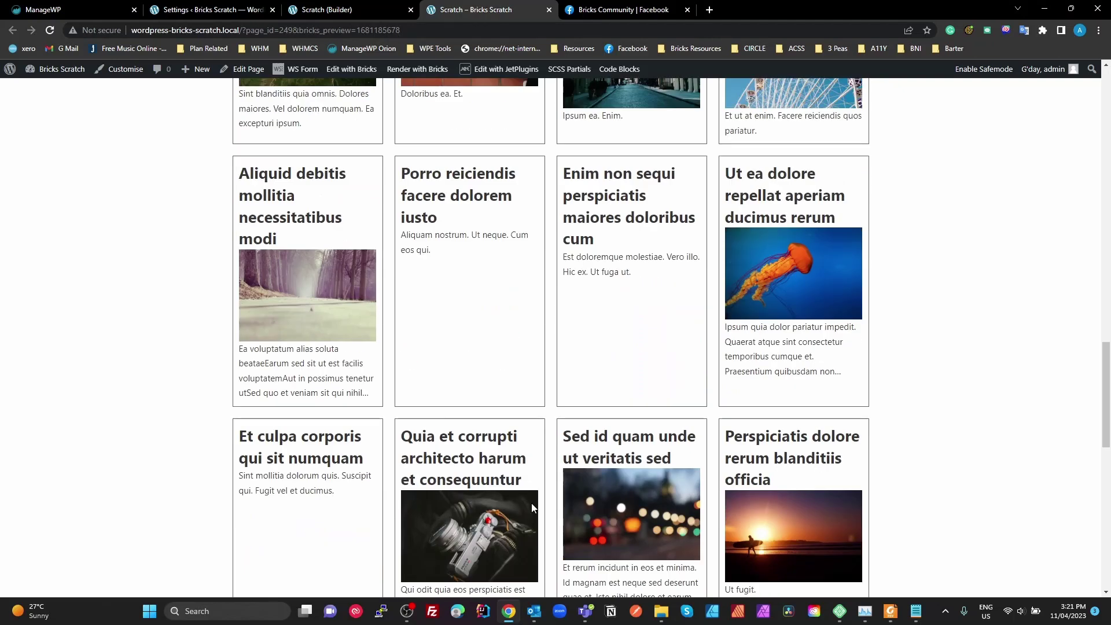
scroll(498, 405, "down", 1)
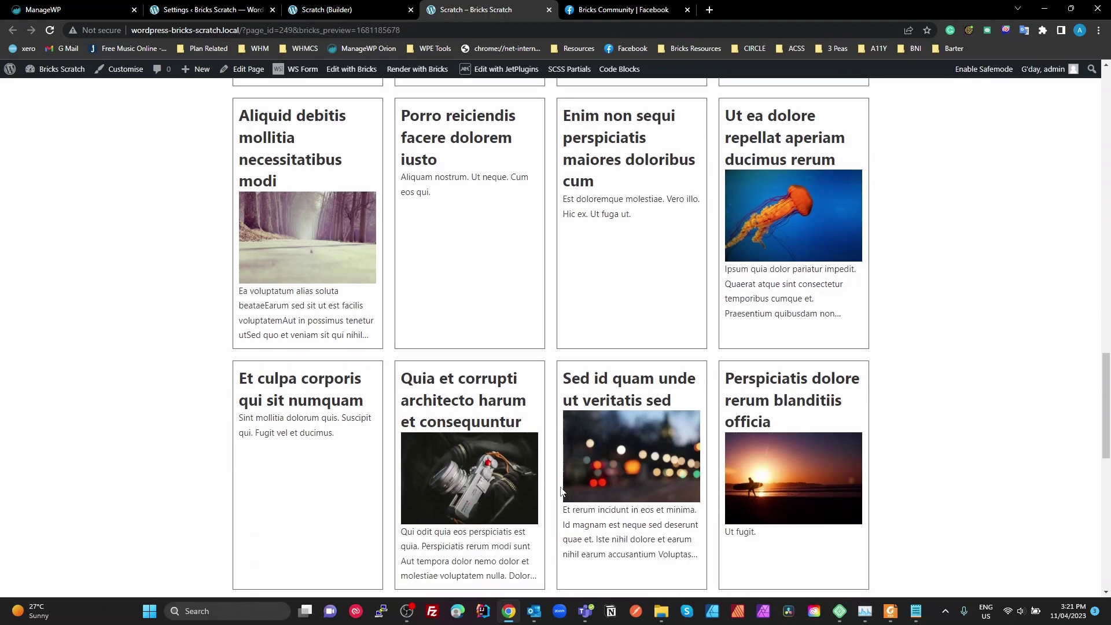
scroll(452, 261, "up", 7)
scroll(405, 144, "down", 1)
Step: Check the Pagination element's controls in the builder, enabling its items briefly and disabling them again, and save the page
left_click(347, 10)
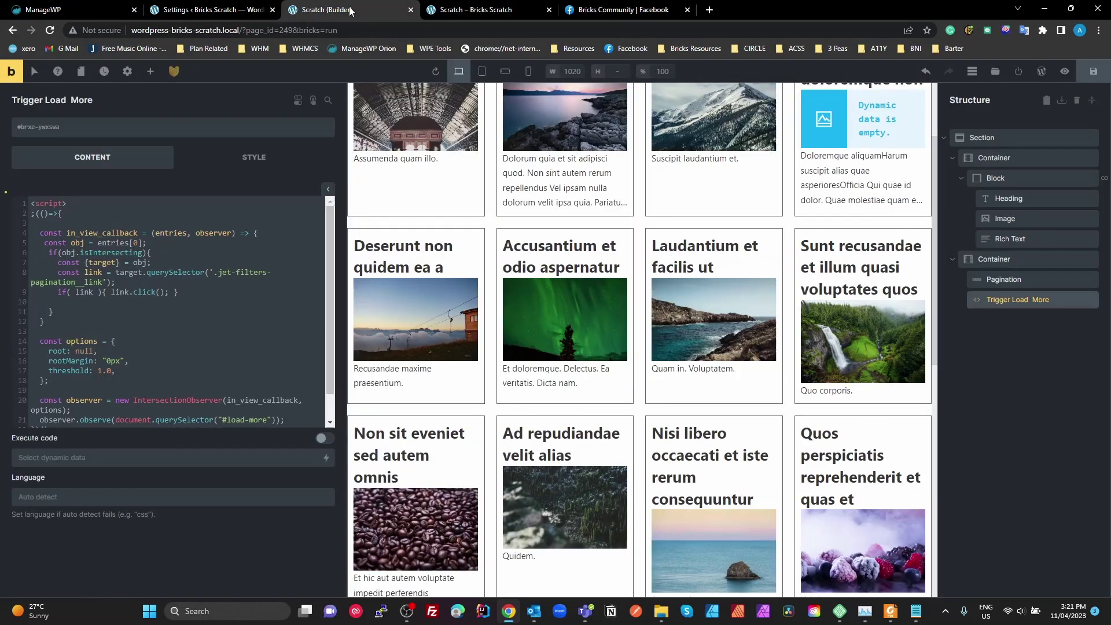
left_click(1027, 285)
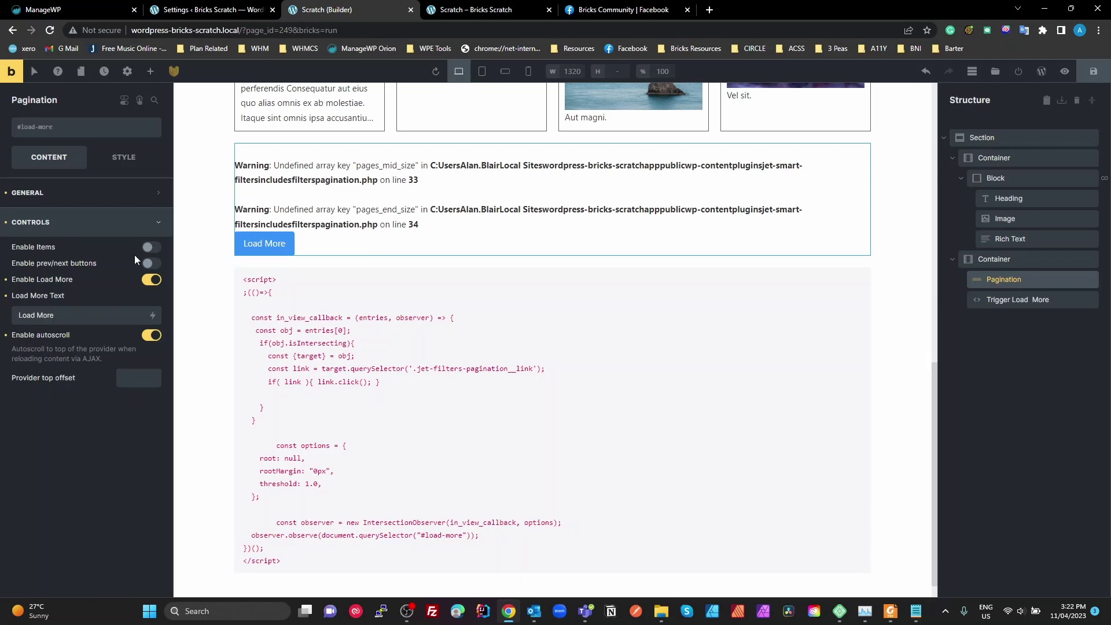
left_click(149, 248)
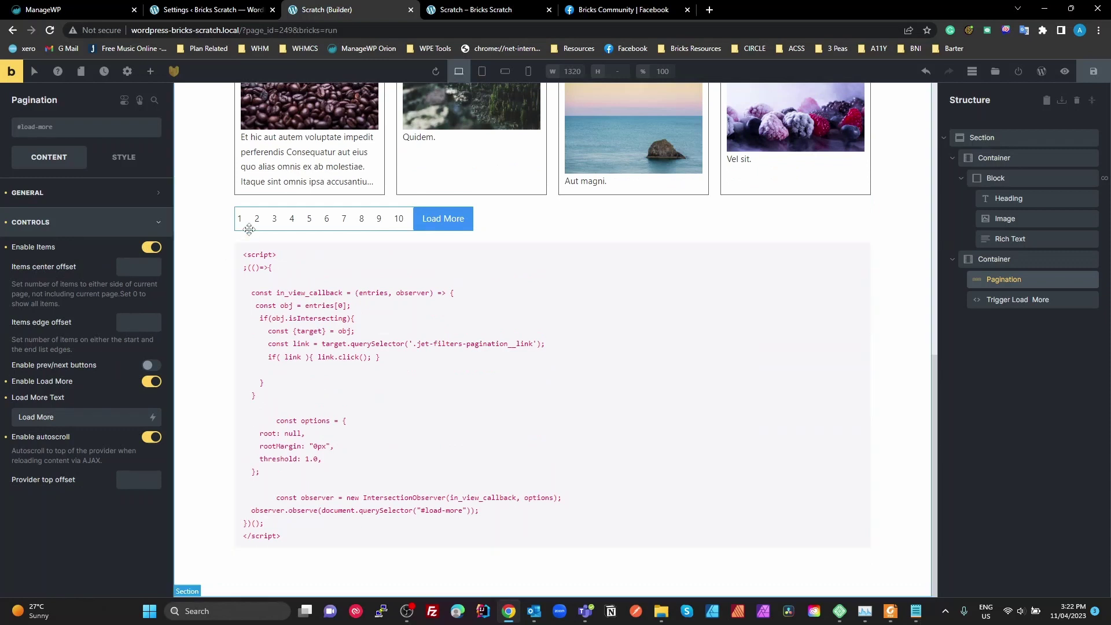
left_click(150, 248)
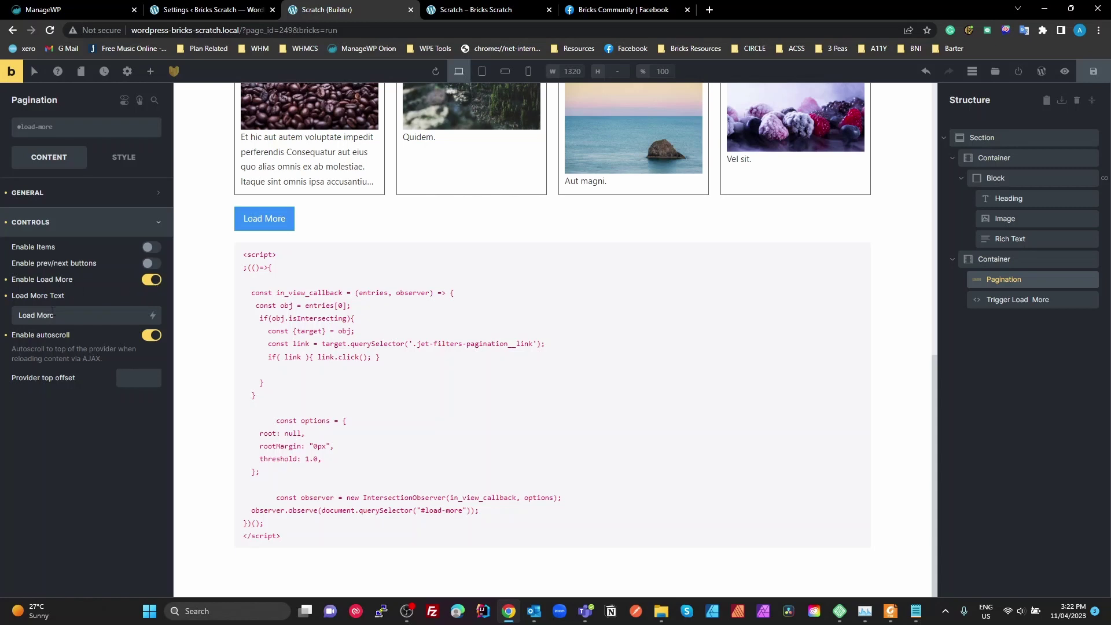
left_click(85, 318)
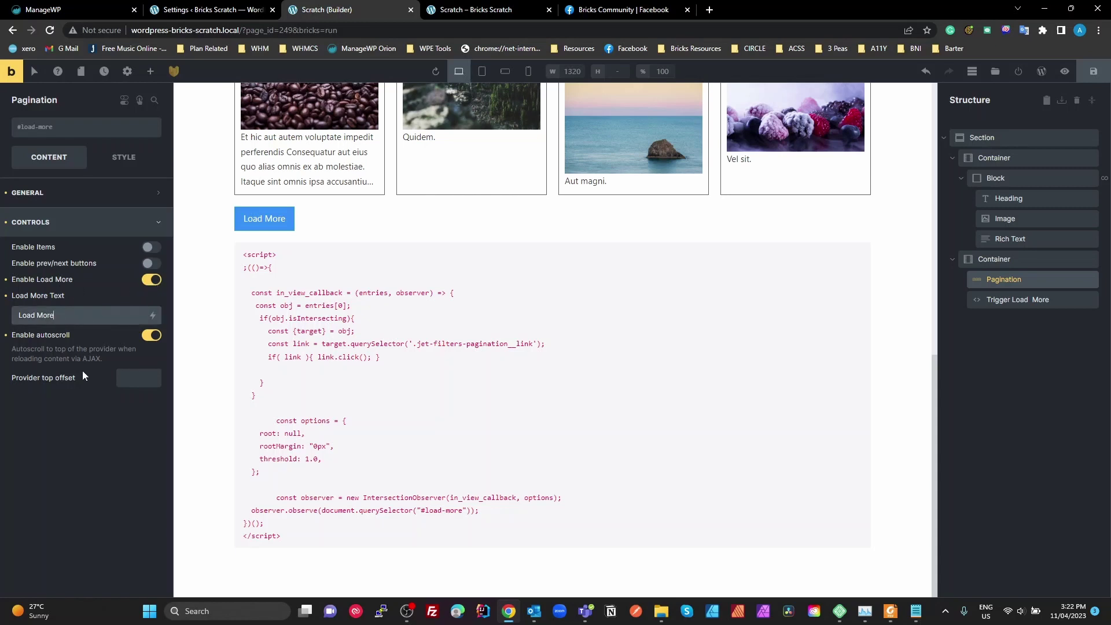
key("ctrl+s")
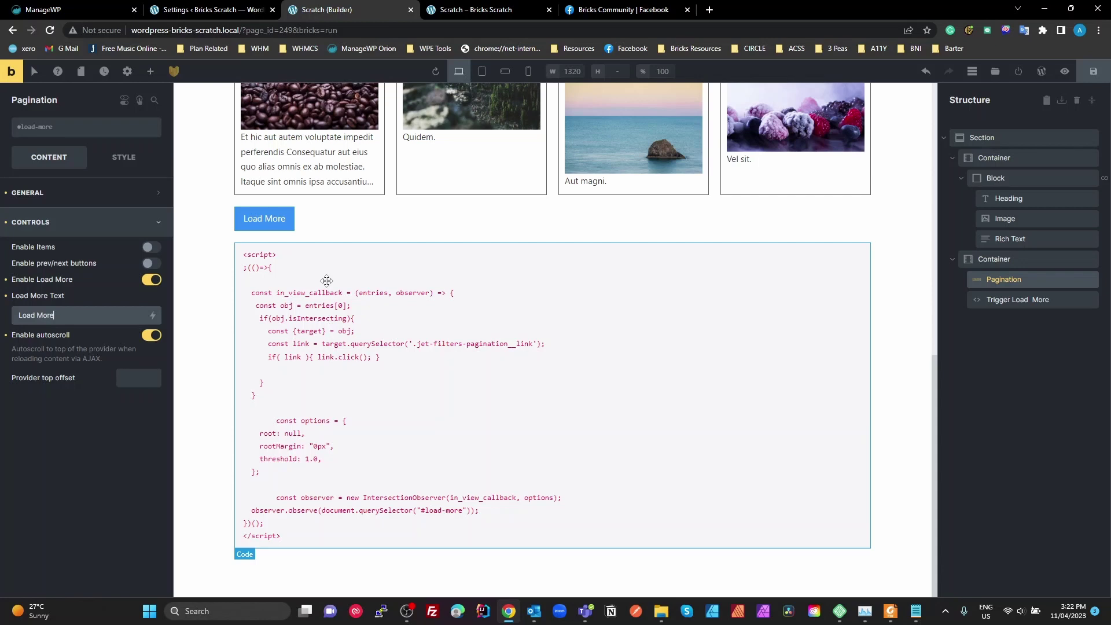
Step: Enable code execution for the Trigger Load More code element and save the page
left_click(370, 340)
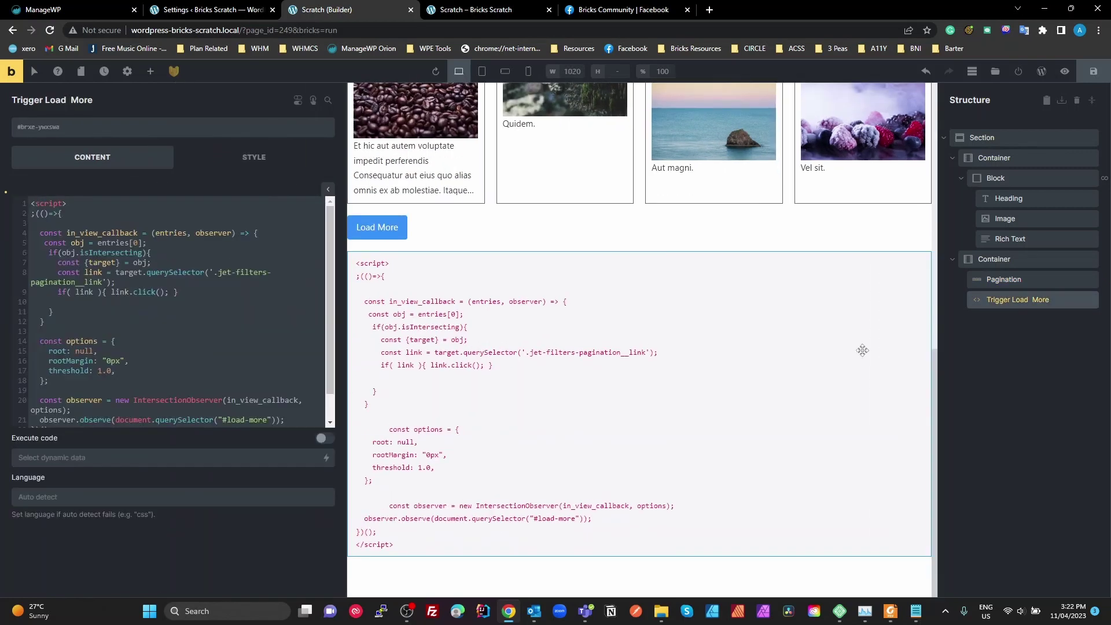
scroll(100, 310, "down", 1)
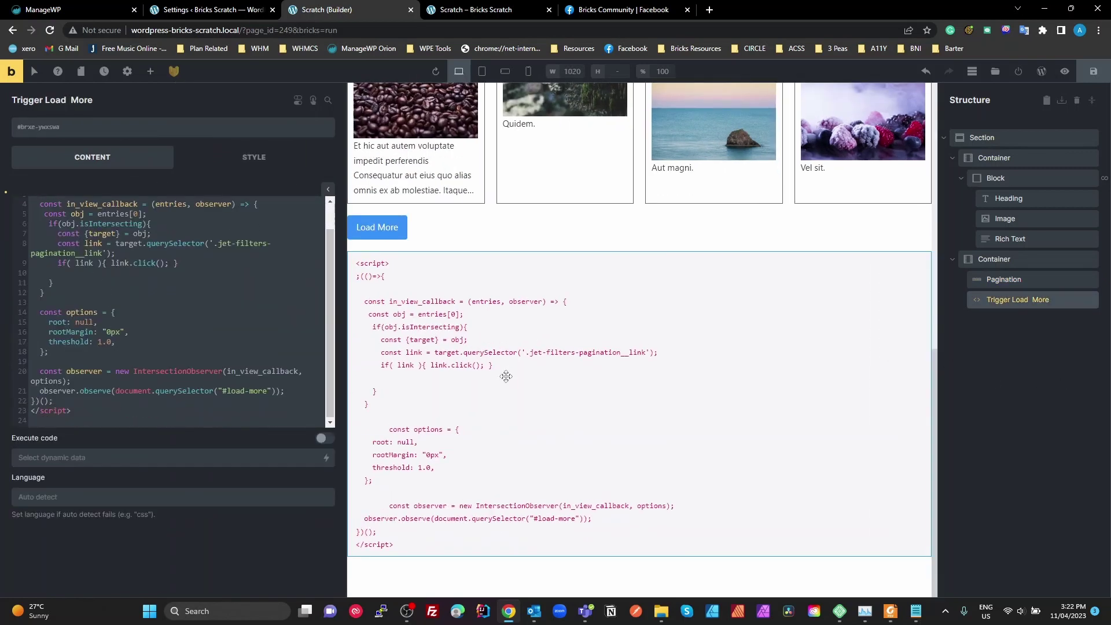
left_click(324, 438)
left_click(1094, 71)
Step: Reload the preview page and test the automatic loading of posts all the way to the end of the grid
left_click(494, 14)
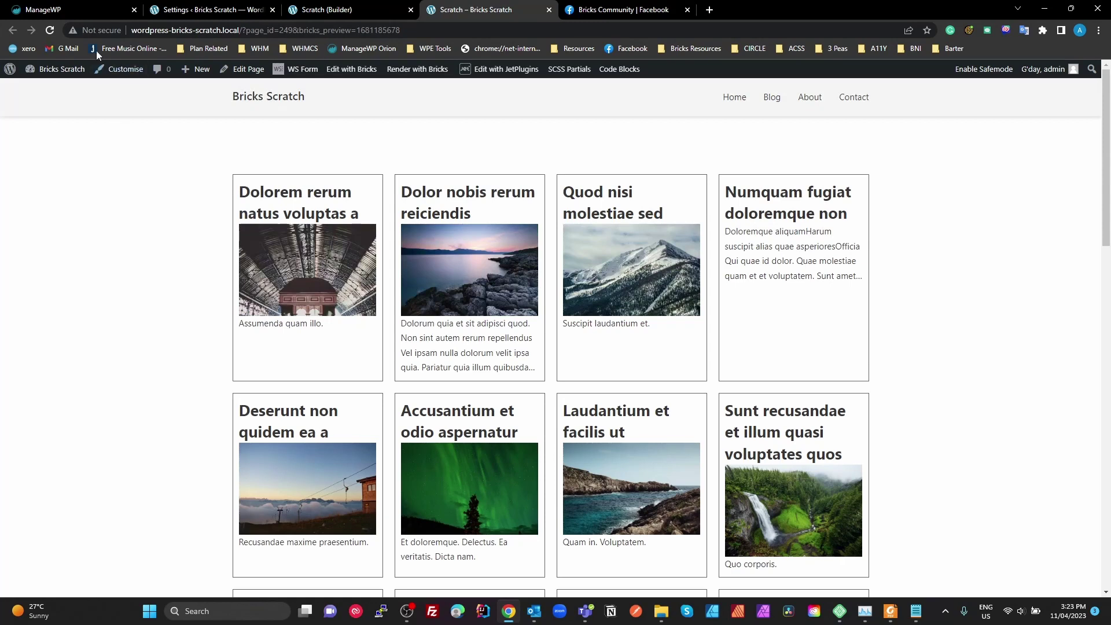
left_click(50, 30)
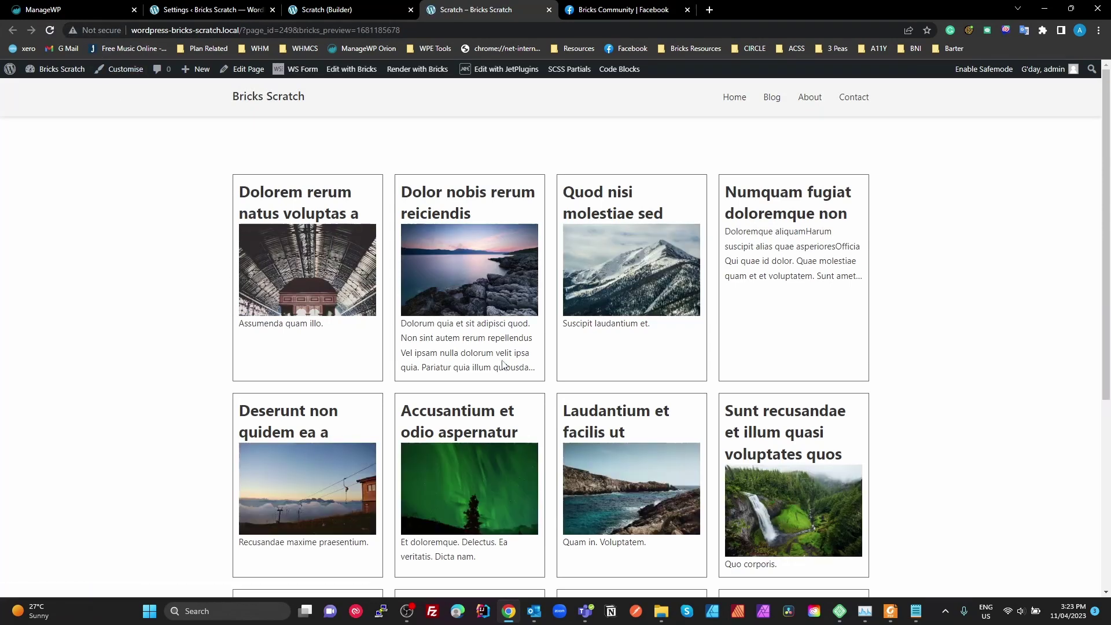
scroll(839, 328, "down", 3)
scroll(840, 343, "down", 1)
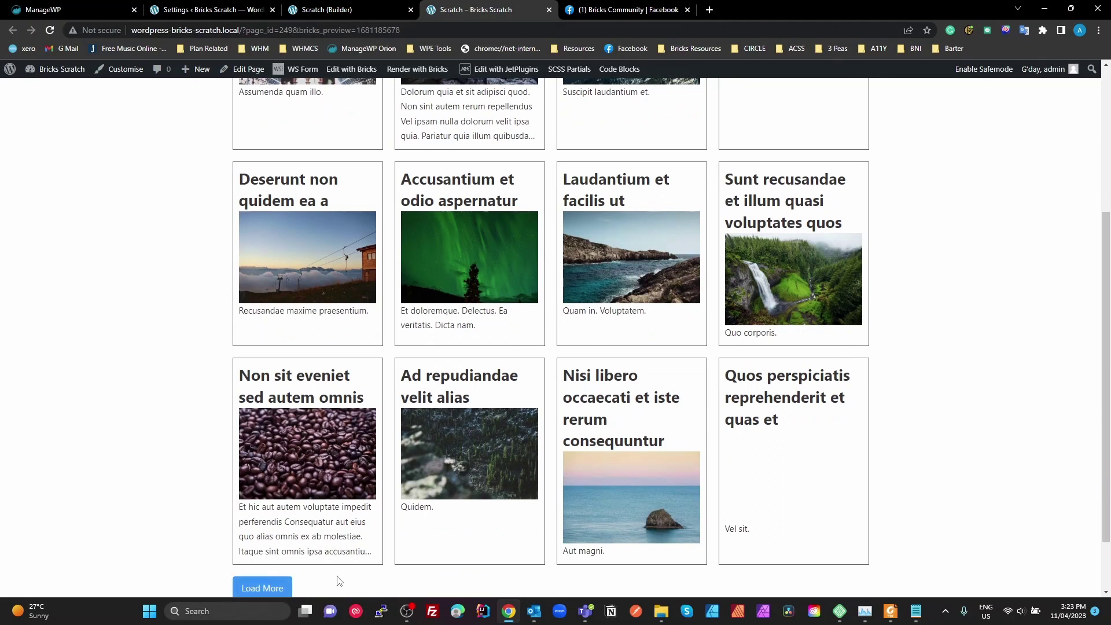
scroll(328, 570, "down", 1)
scroll(614, 515, "down", 4)
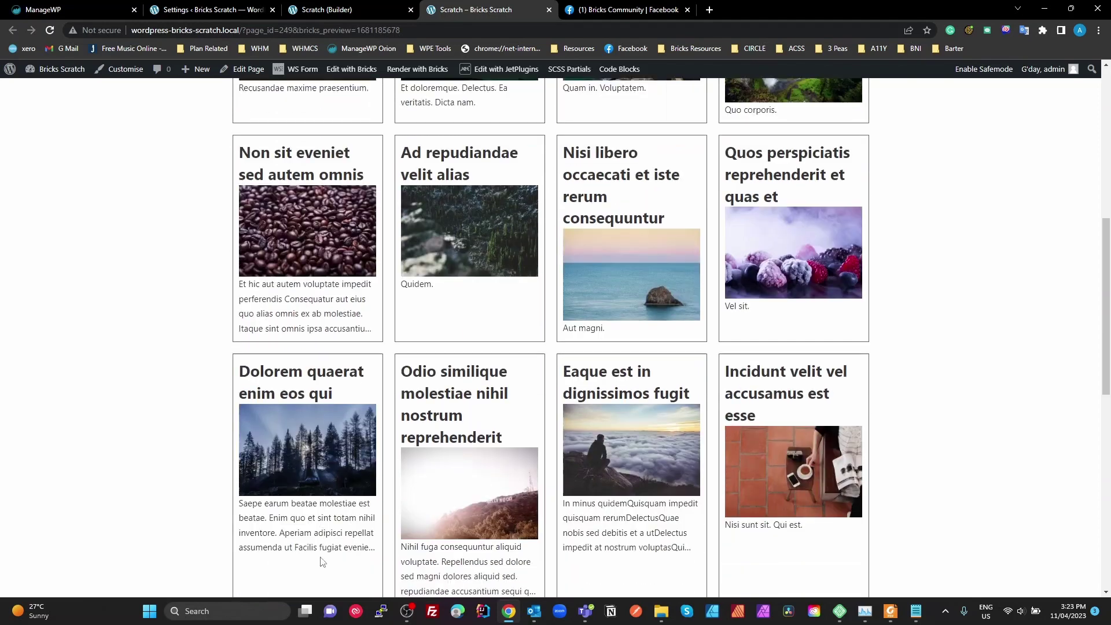
scroll(674, 516, "down", 8)
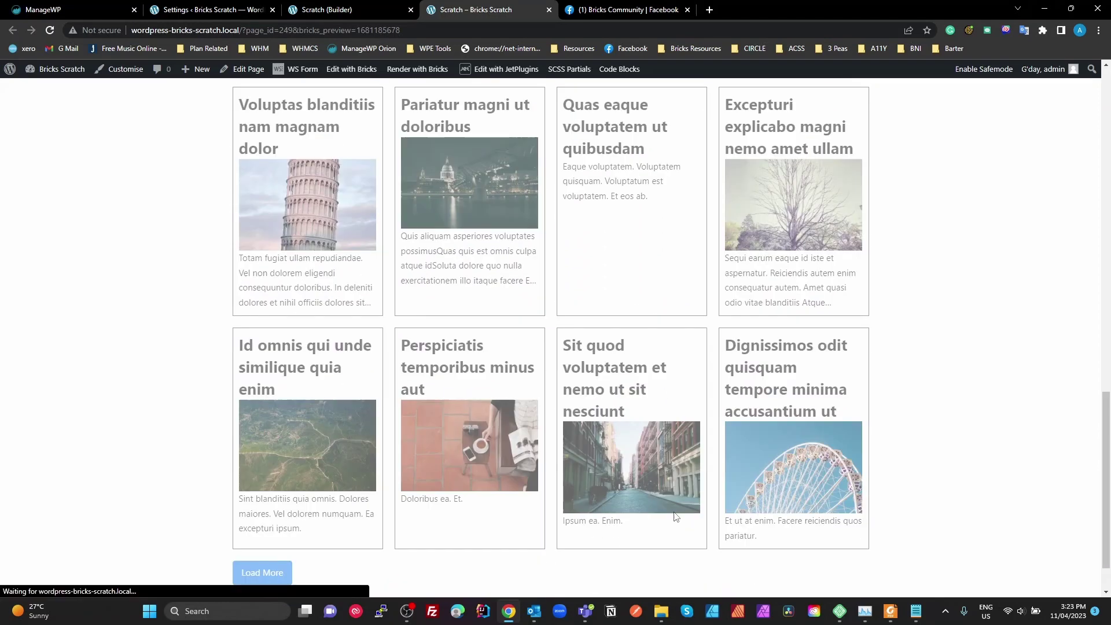
scroll(674, 517, "down", 20)
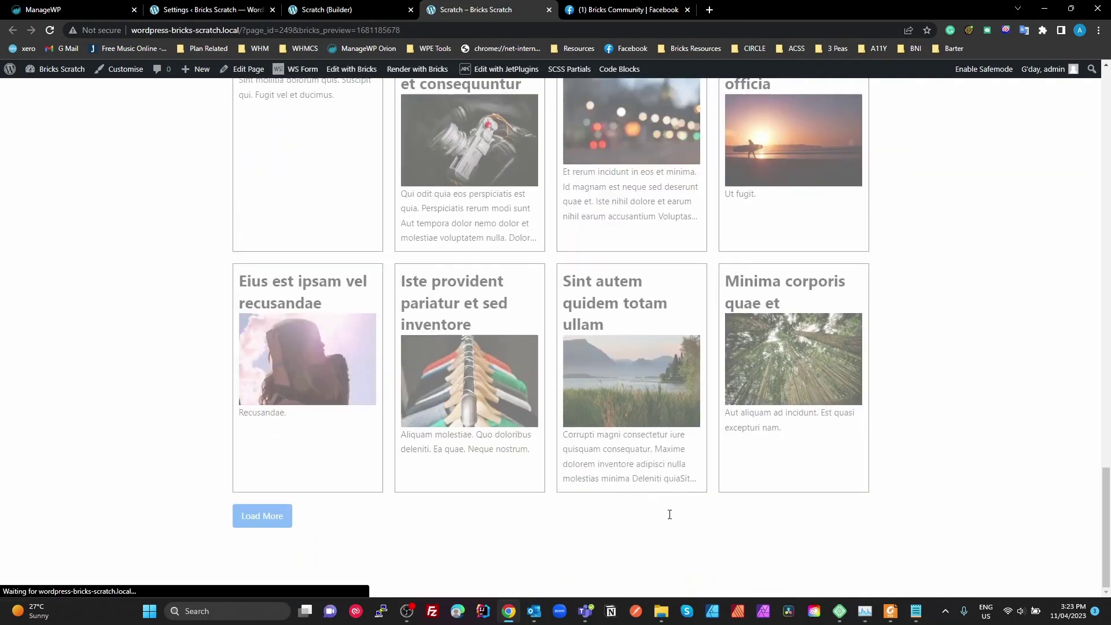
scroll(666, 515, "down", 15)
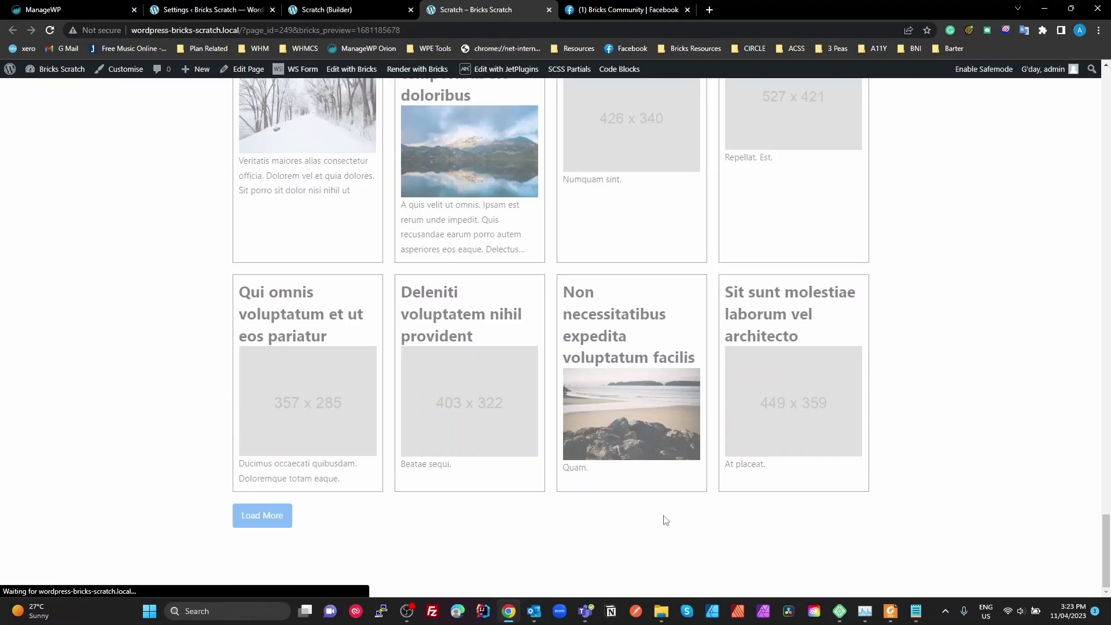
scroll(665, 515, "down", 10)
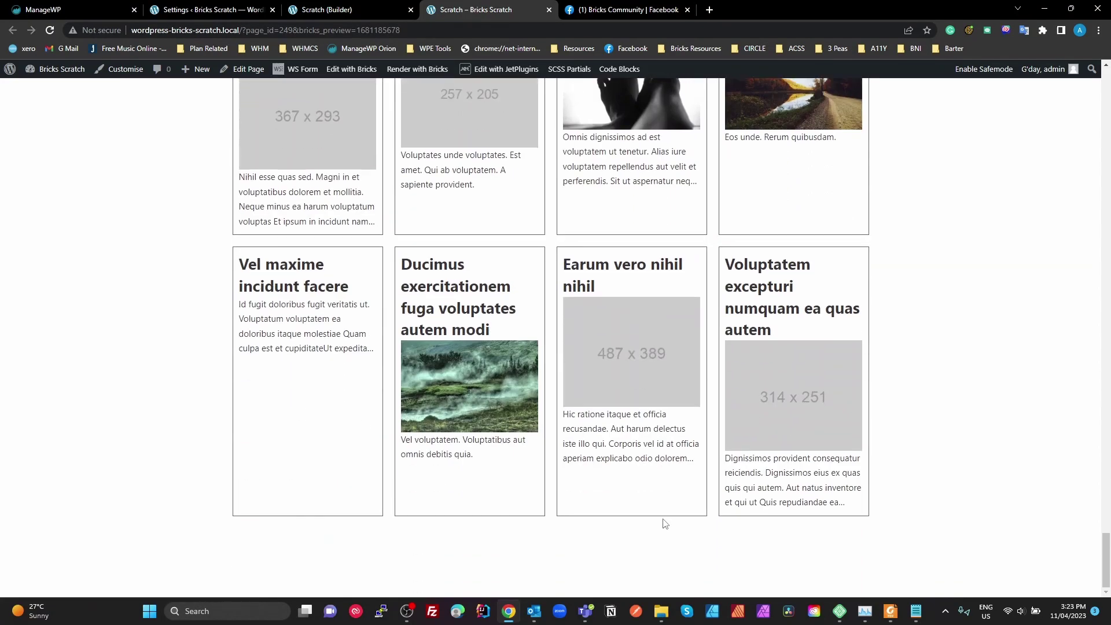
scroll(663, 519, "up", 8)
scroll(665, 518, "up", 20)
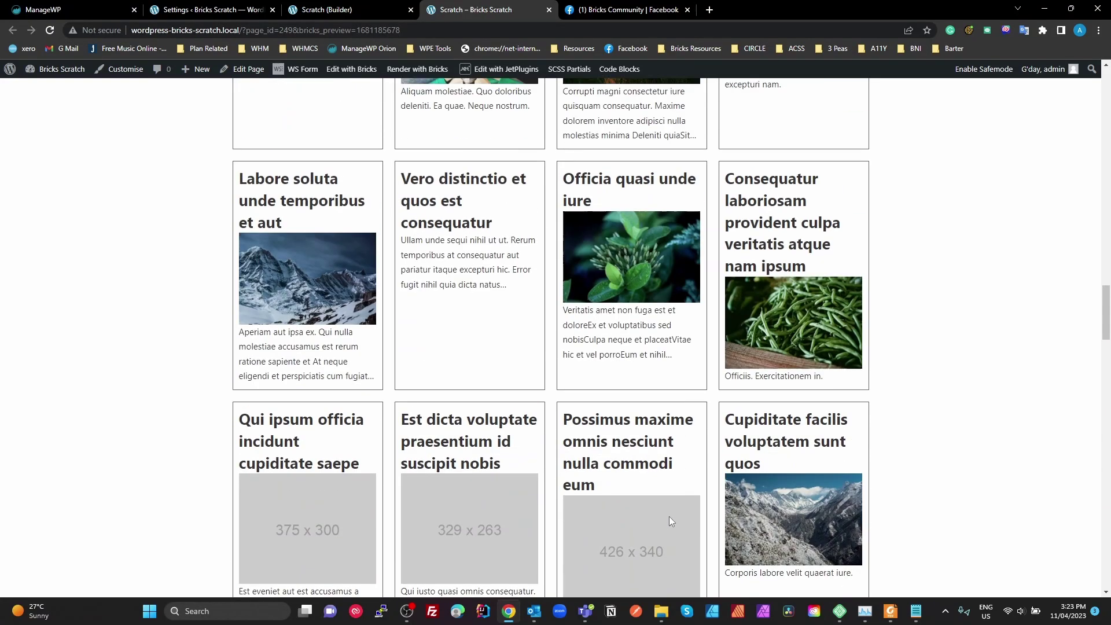
scroll(669, 518, "up", 10)
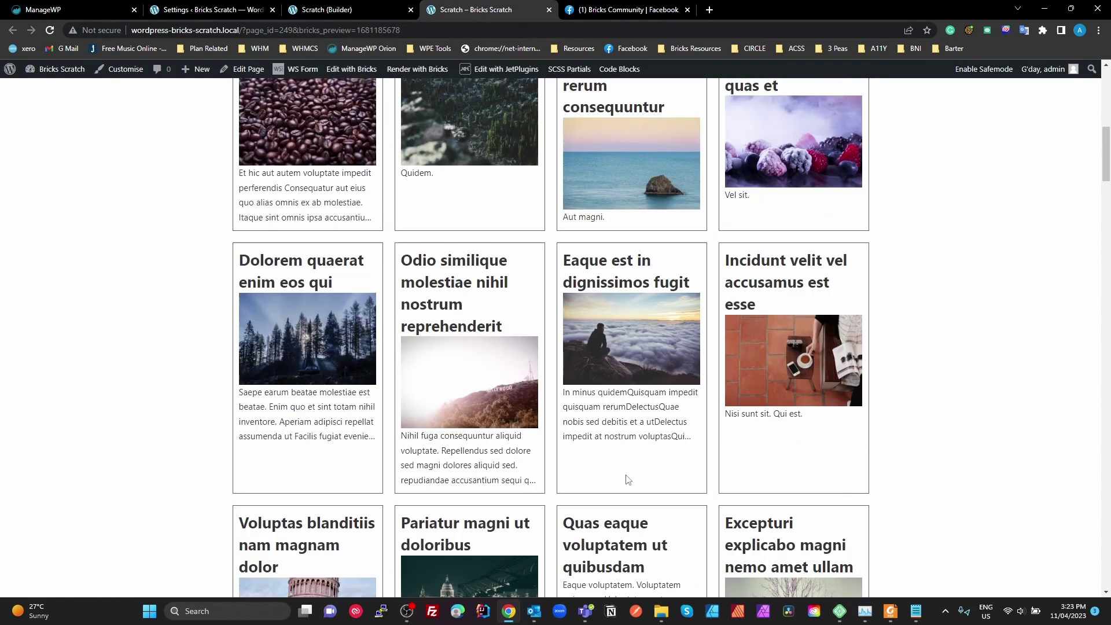
Step: In the builder, disable code execution for the Trigger Load More element and delete the container holding the post grid
left_click(324, 10)
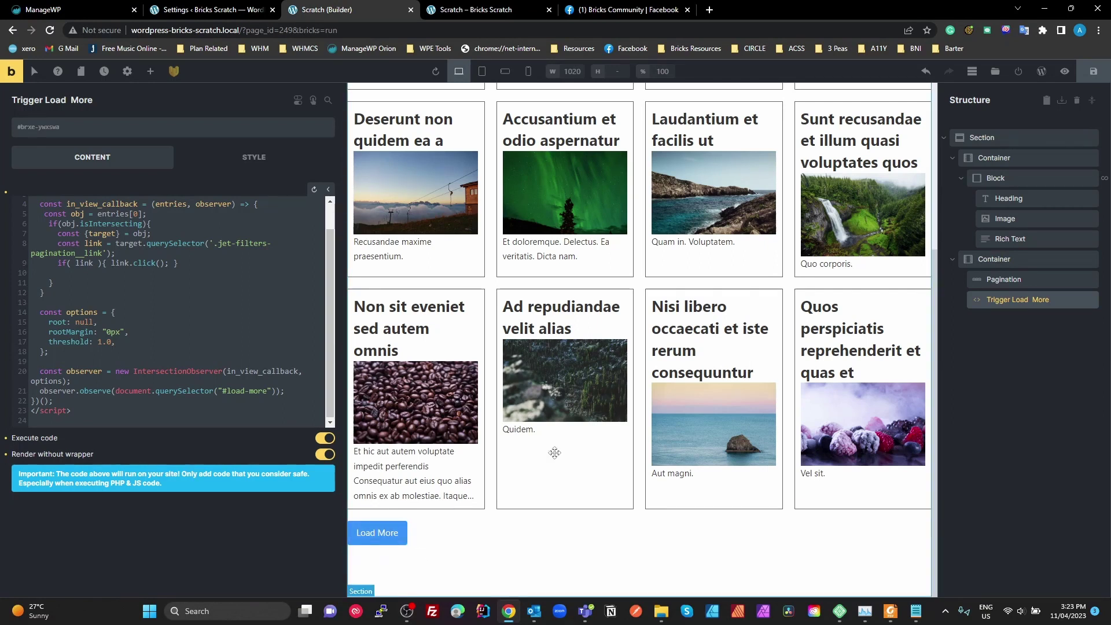
left_click(325, 439)
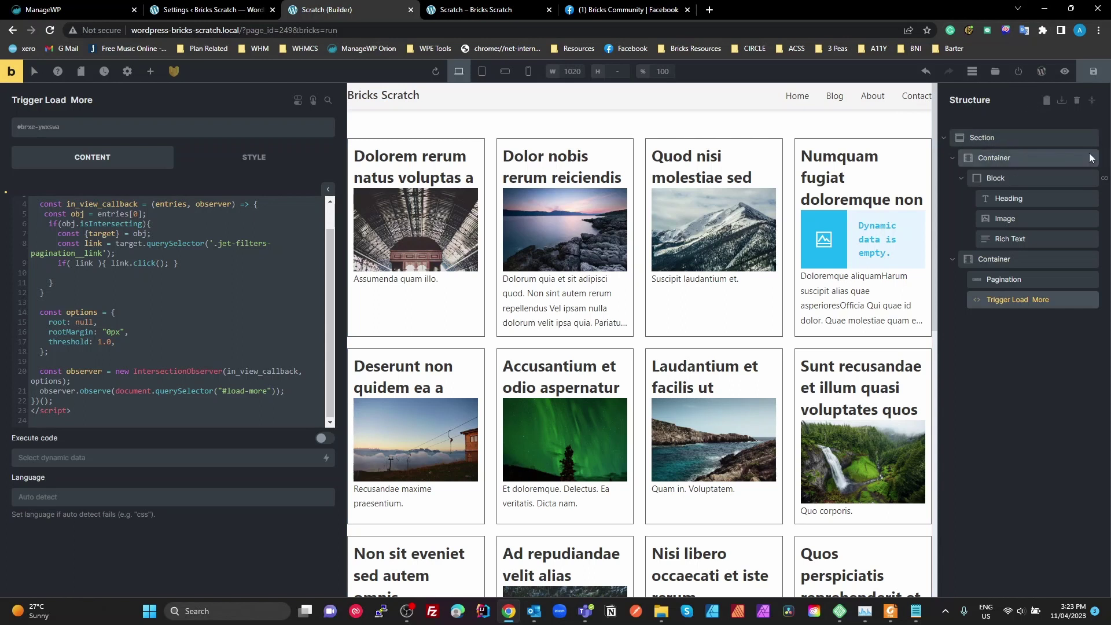
left_click(1063, 162)
right_click(1064, 165)
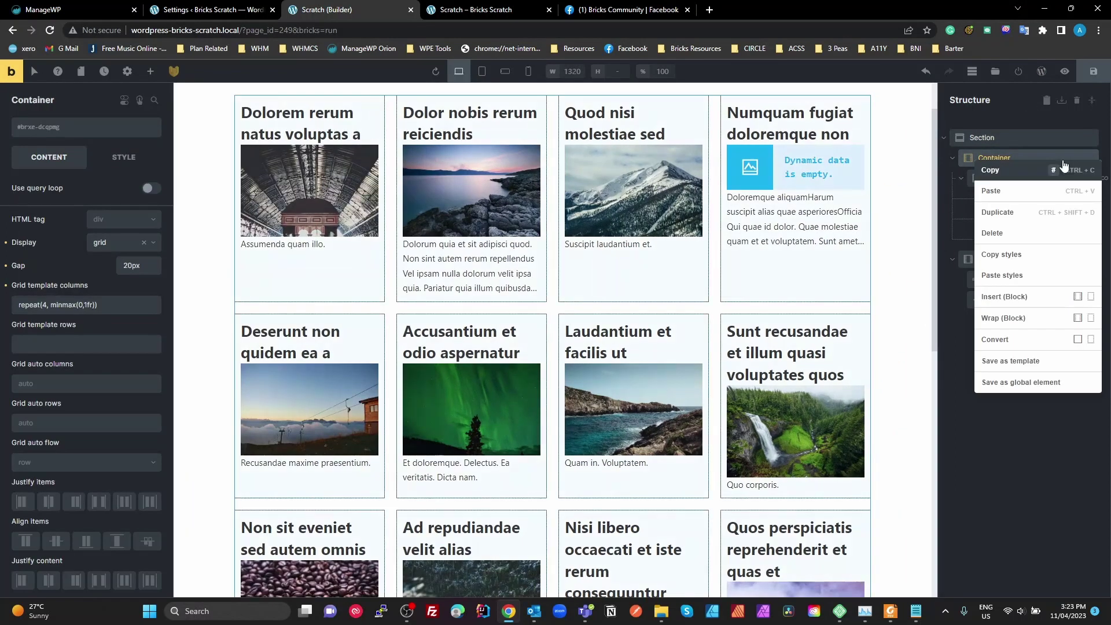
left_click(1019, 233)
Step: Add a new container to the section and place it above the container that holds the Pagination element
left_click(977, 138)
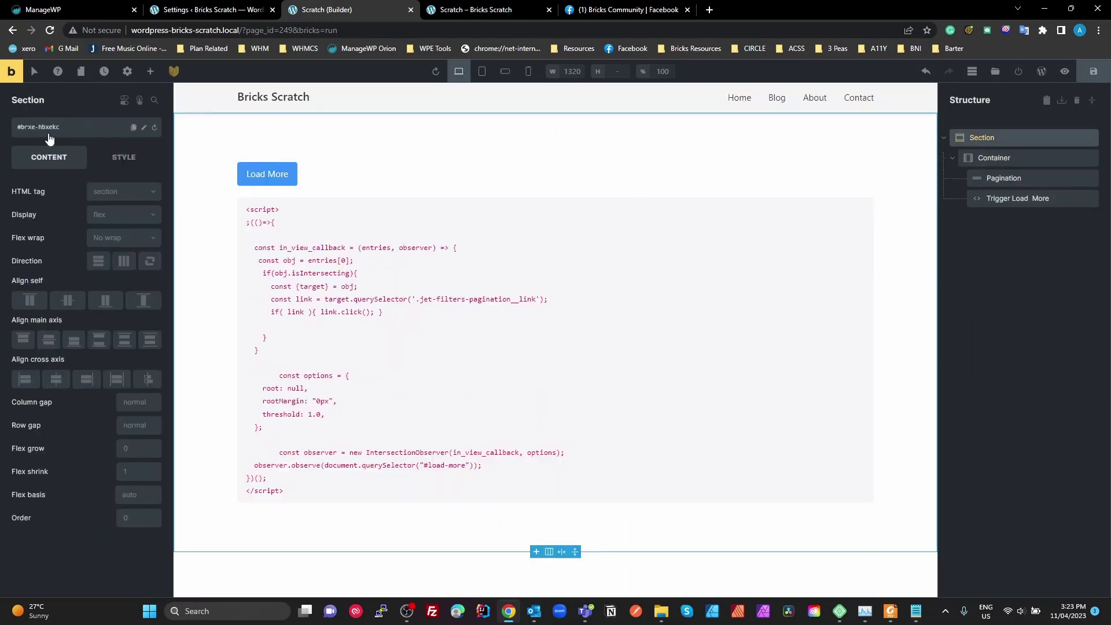
left_click(150, 72)
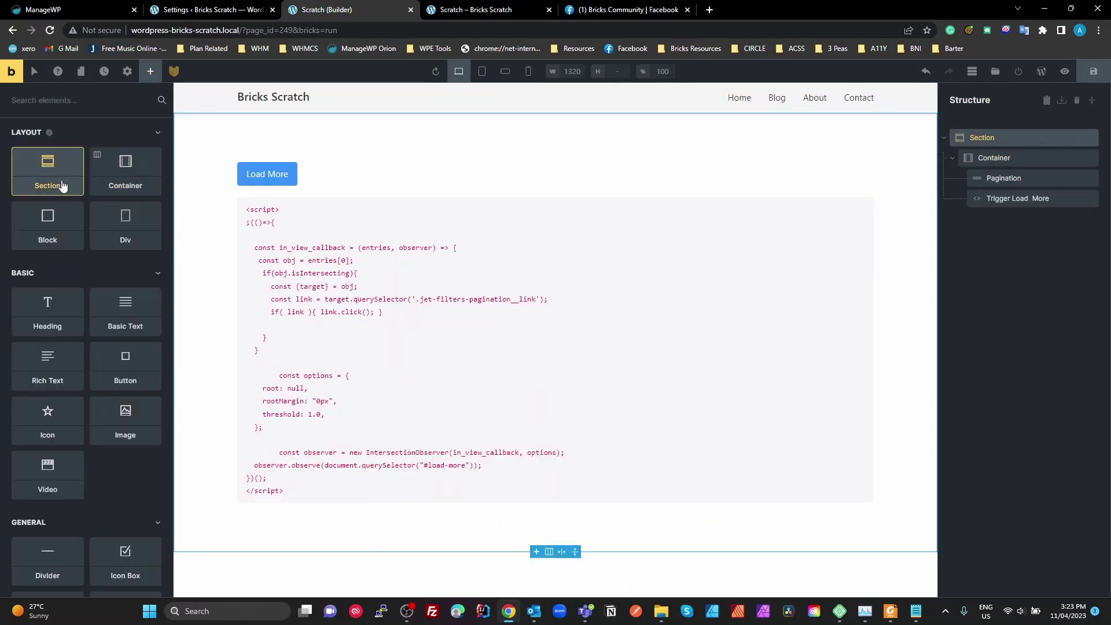
left_click(114, 179)
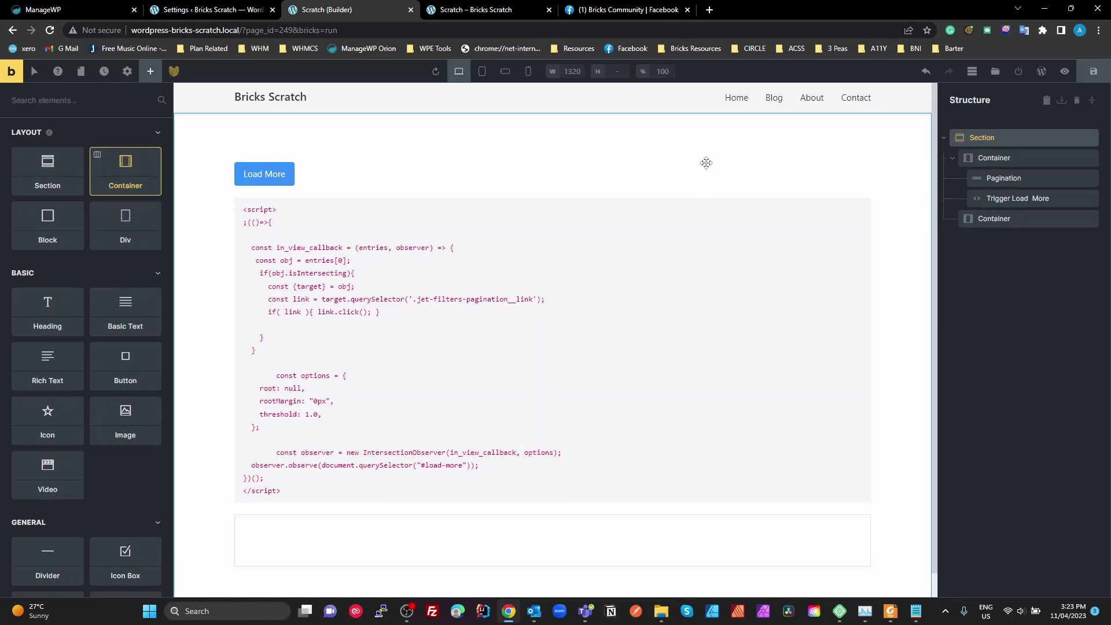
left_click_drag(971, 225, 974, 153)
left_click(992, 159)
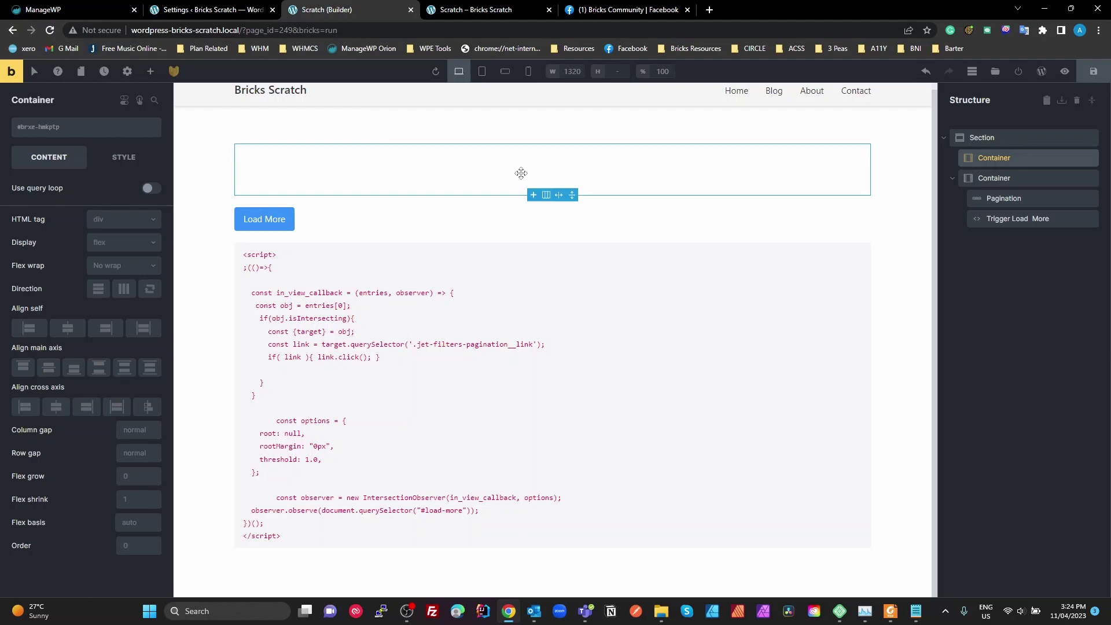
Step: Switch to the WordPress admin and open the Posts query in the JetEngine Query Builder
left_click(509, 12)
left_click(208, 9)
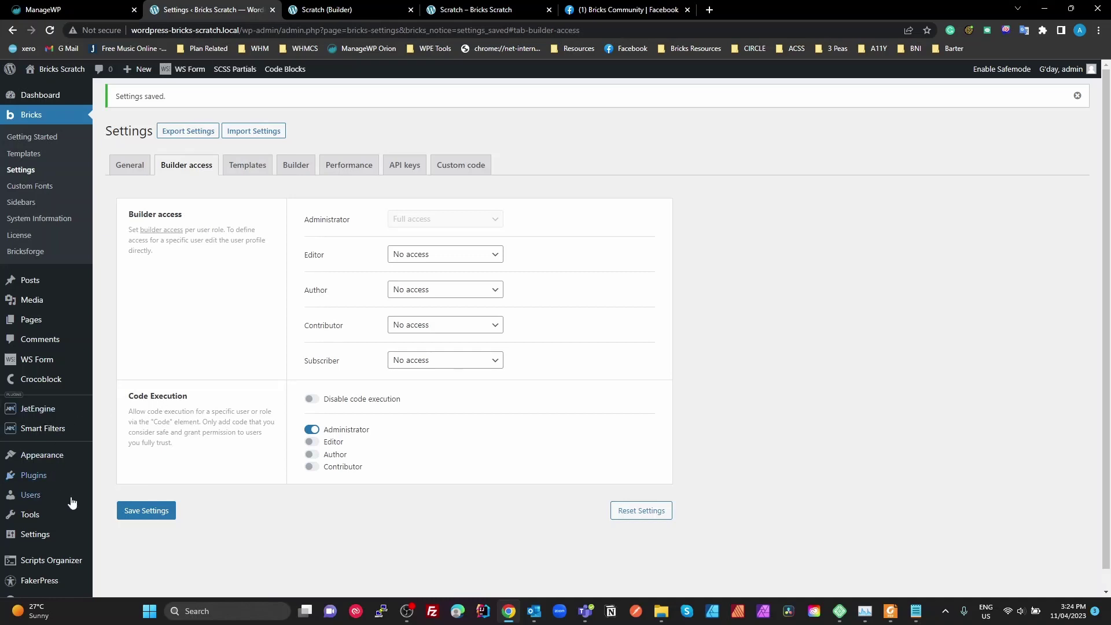
scroll(72, 503, "down", 1)
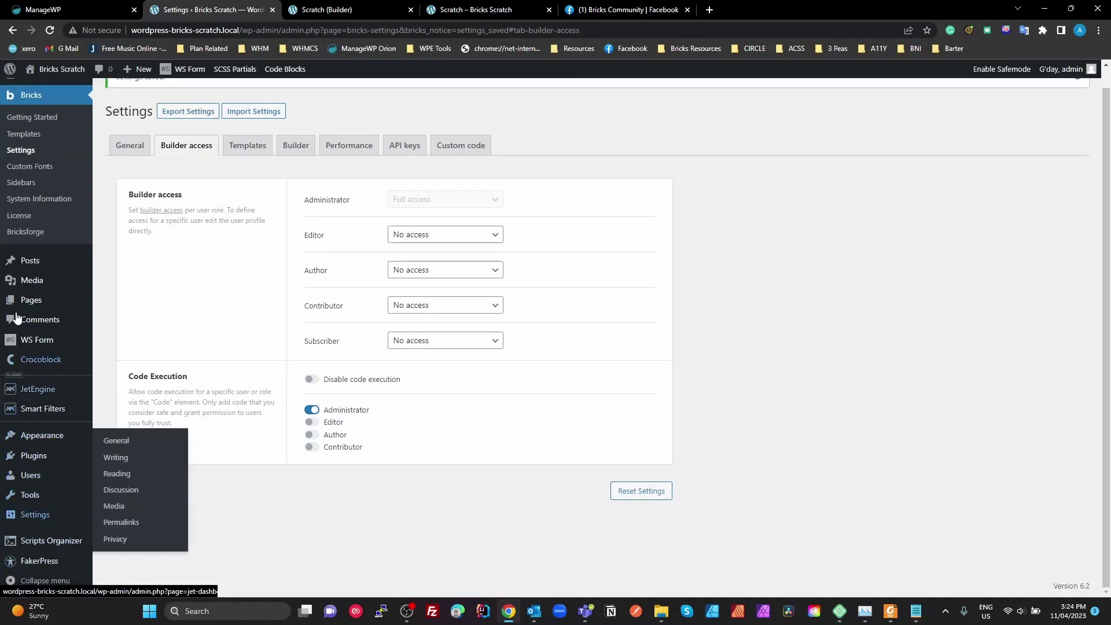
scroll(41, 194, "up", 1)
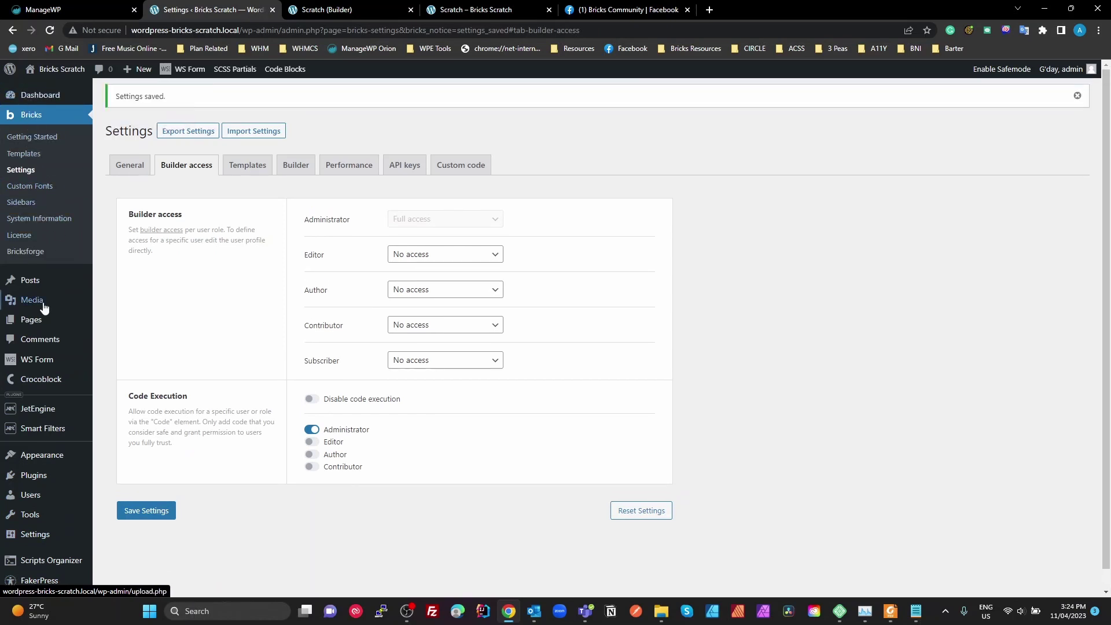
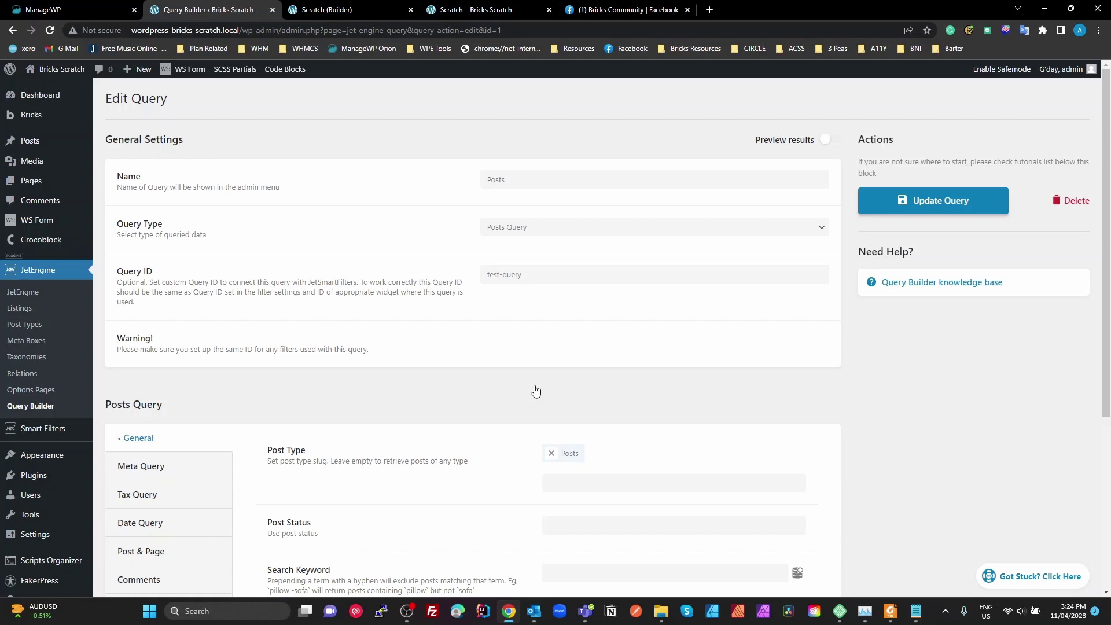
Step: Examine the General settings of the Posts query, including its post type, ordering and password options
scroll(567, 382, "down", 2)
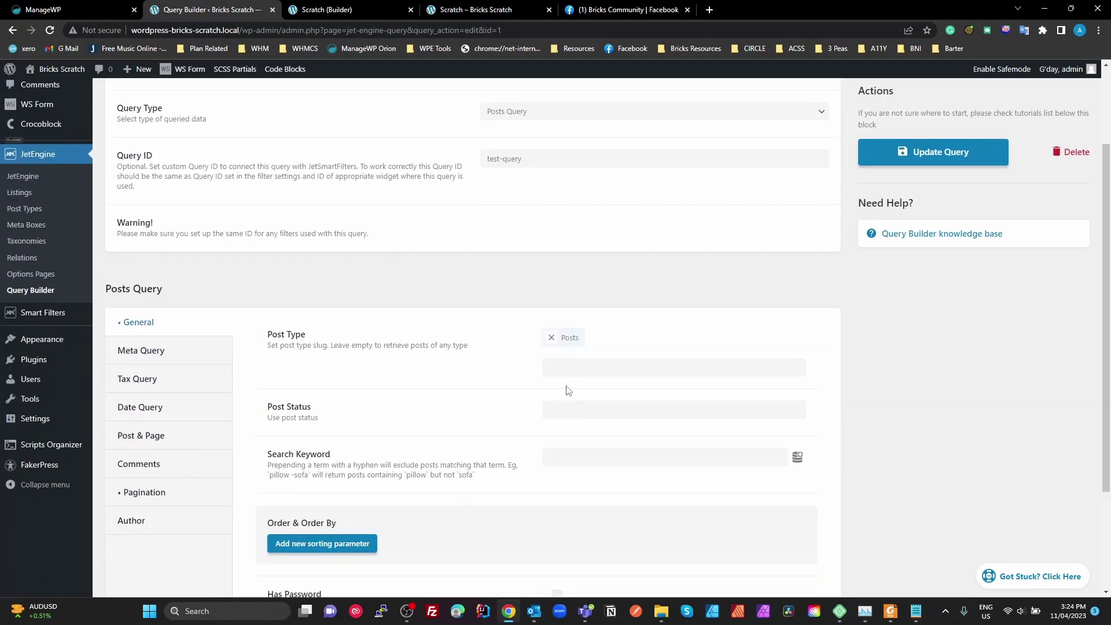
scroll(520, 310, "up", 1)
scroll(520, 310, "down", 2)
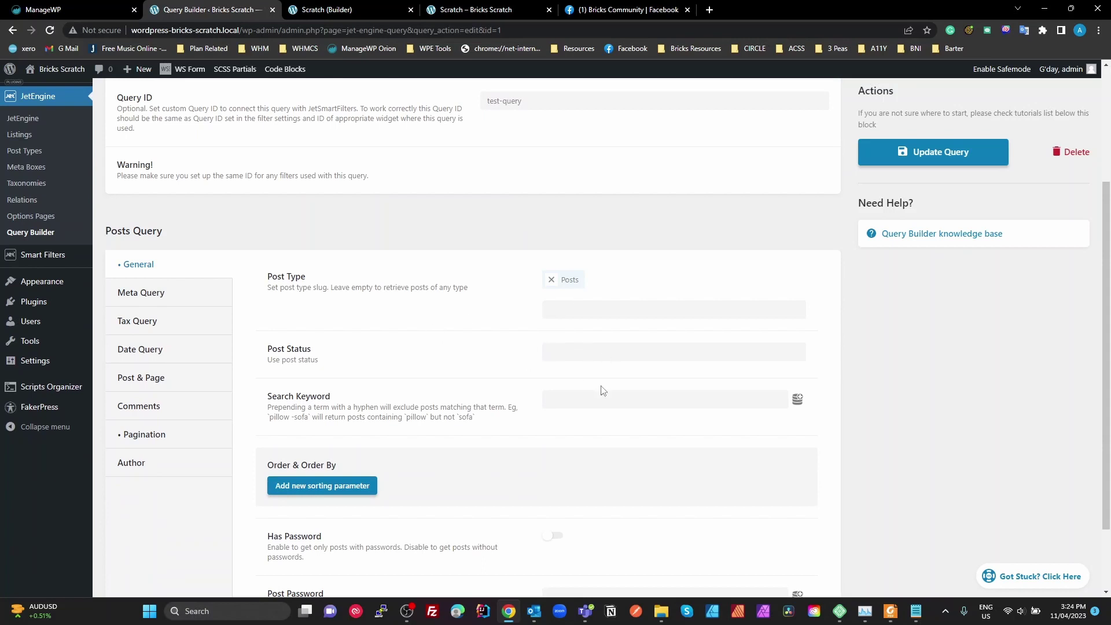
scroll(571, 457, "down", 2)
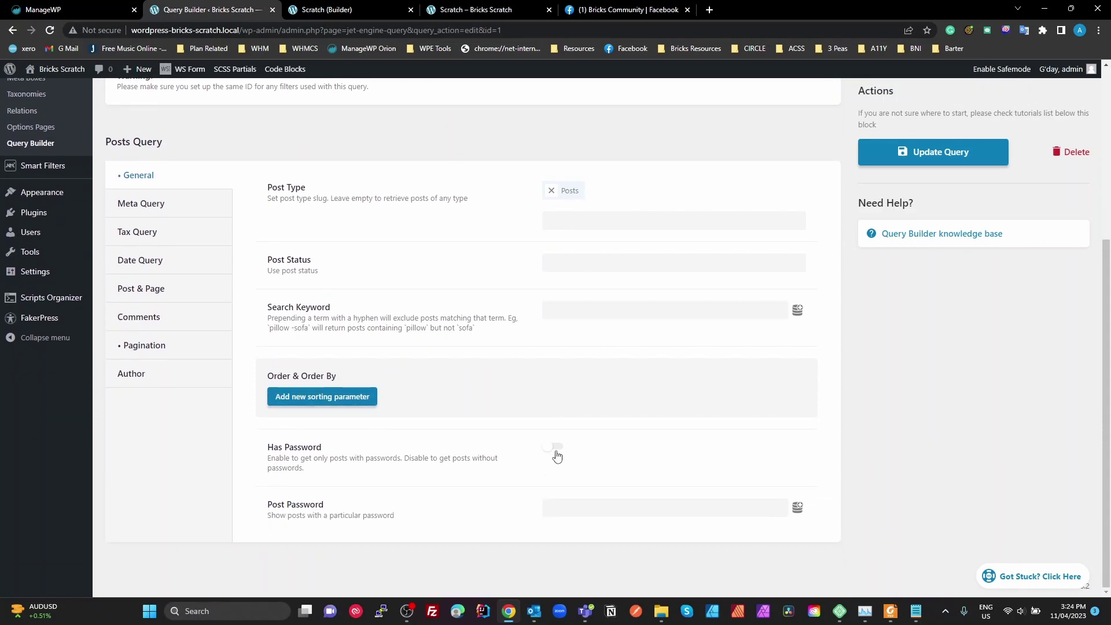
left_click(547, 506)
Step: Look through the Posts query's Meta Query, Tax Query, Date Query, Post & Page and Comments settings
left_click(151, 210)
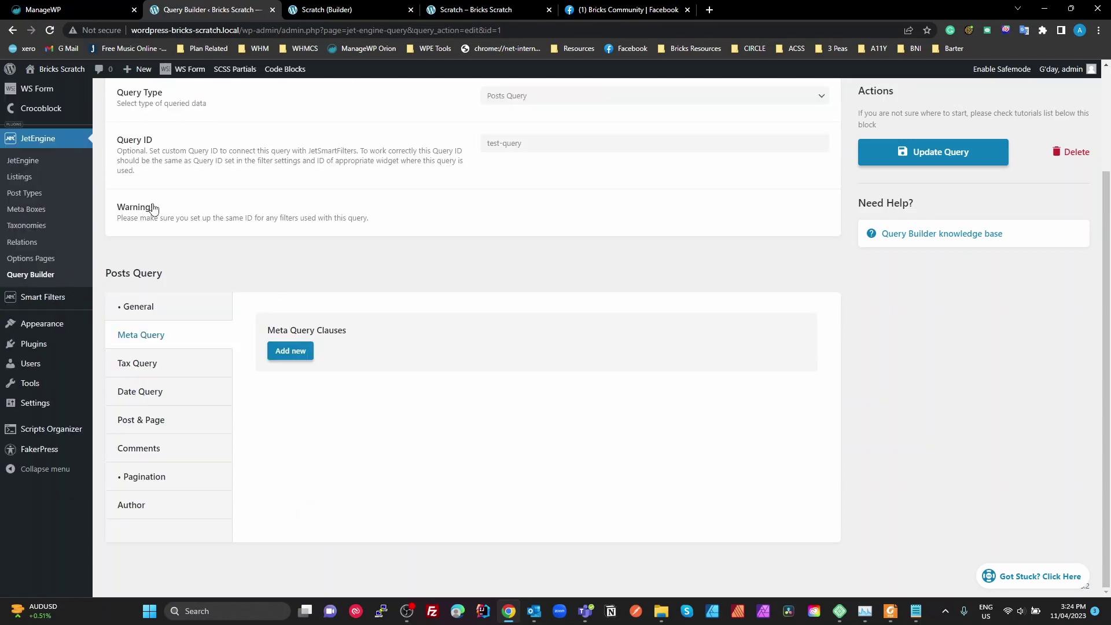
left_click(143, 365)
left_click(158, 396)
left_click(161, 427)
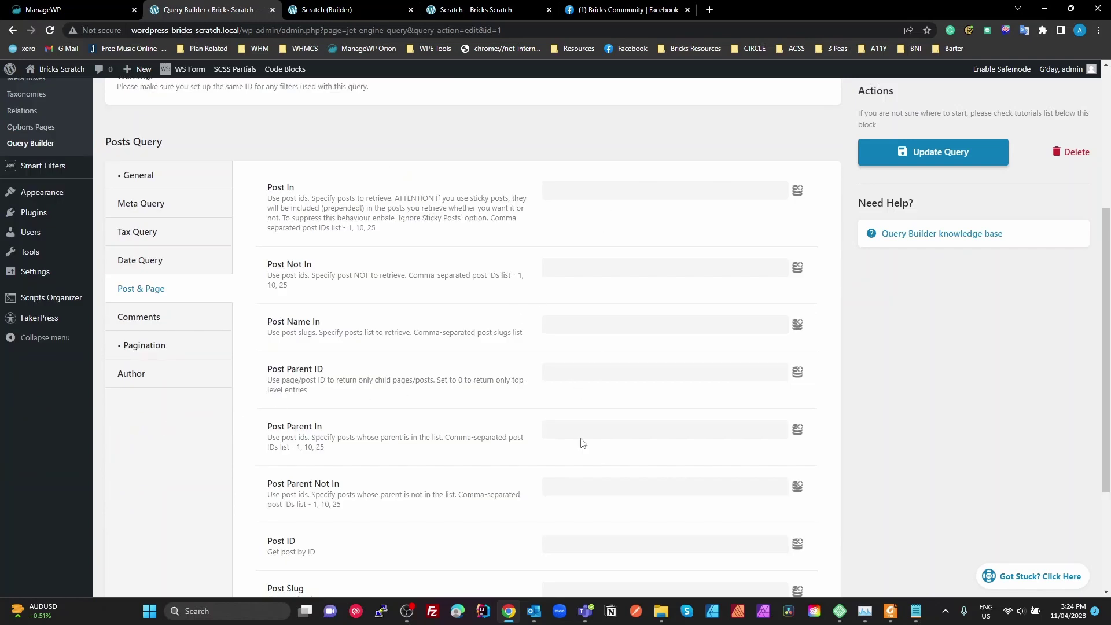
scroll(541, 486, "down", 2)
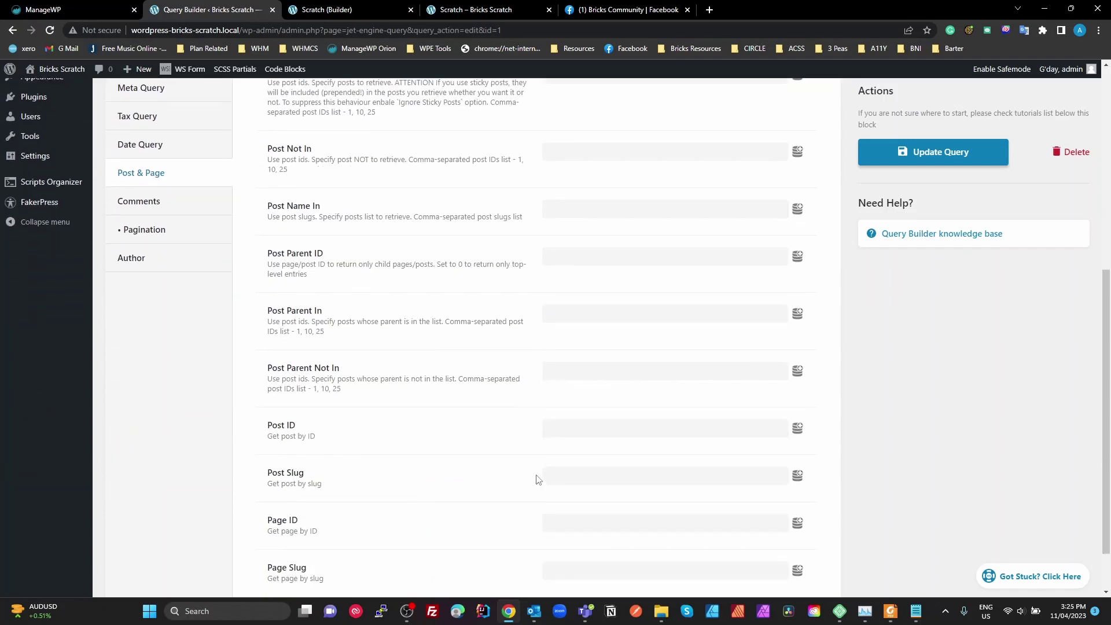
scroll(540, 485, "up", 4)
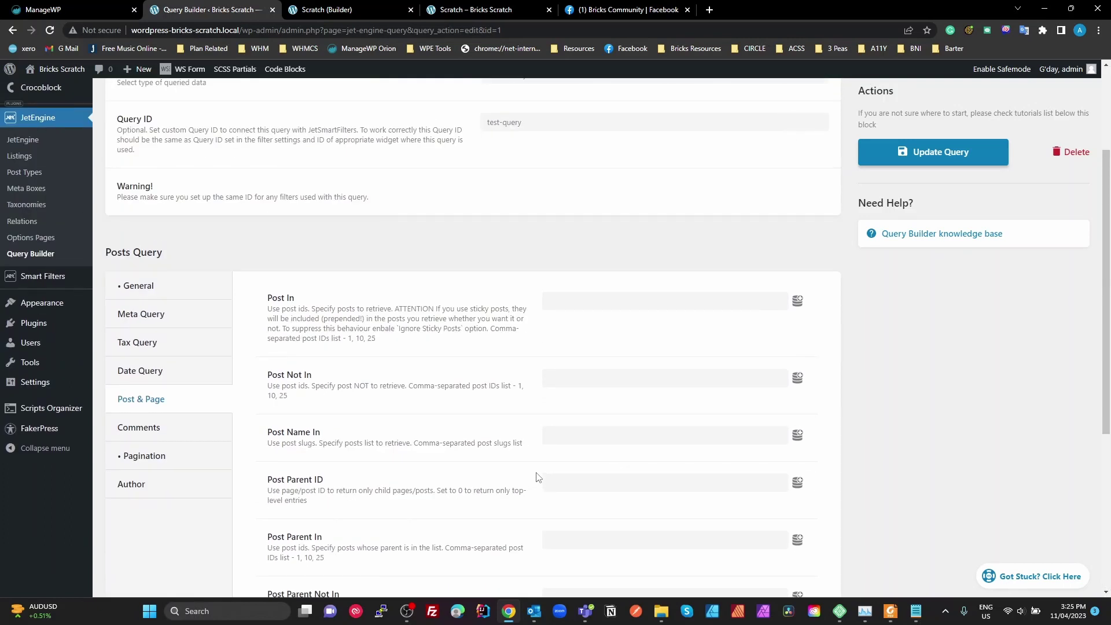
left_click(147, 435)
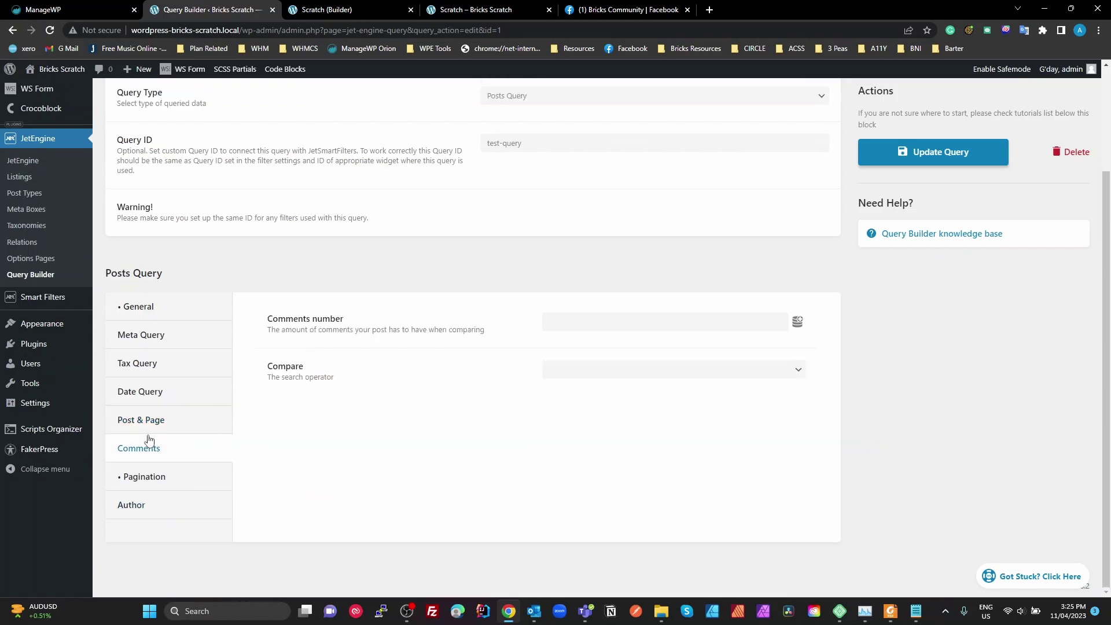
Step: Check the Posts Per Page value in the query's Pagination settings and review the Author, Meta Query and General settings
left_click(147, 483)
double_click(588, 305)
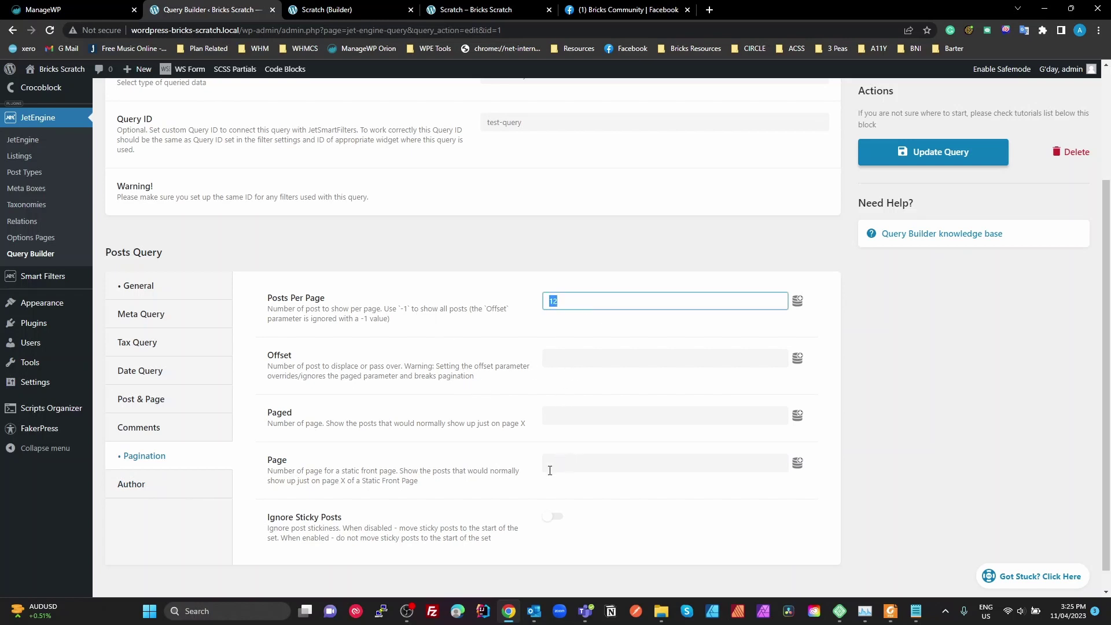
left_click(149, 493)
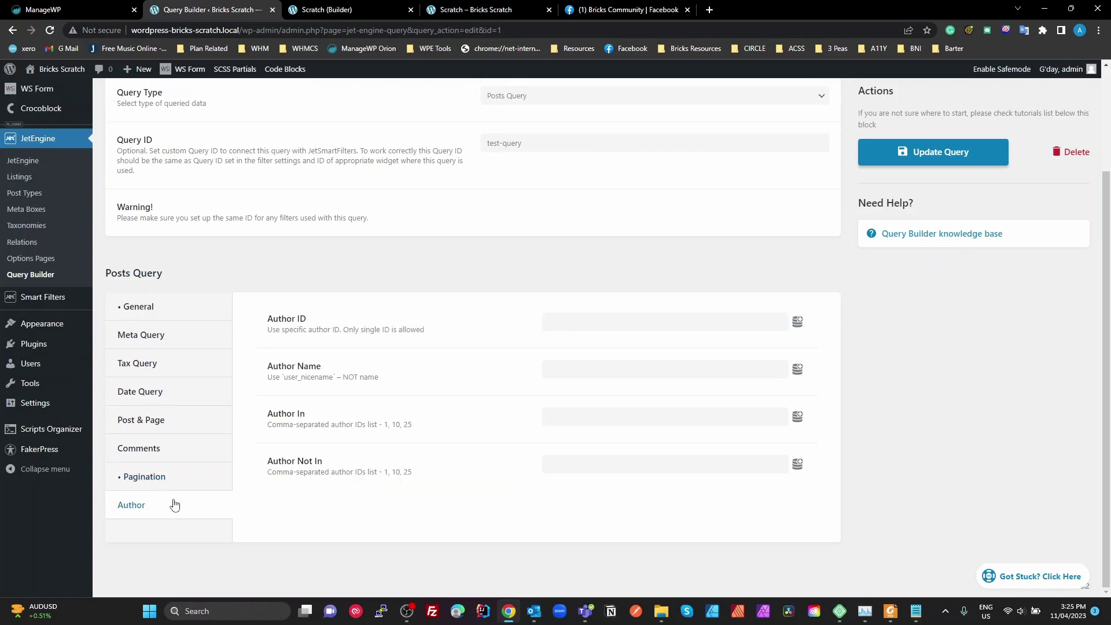
left_click(152, 338)
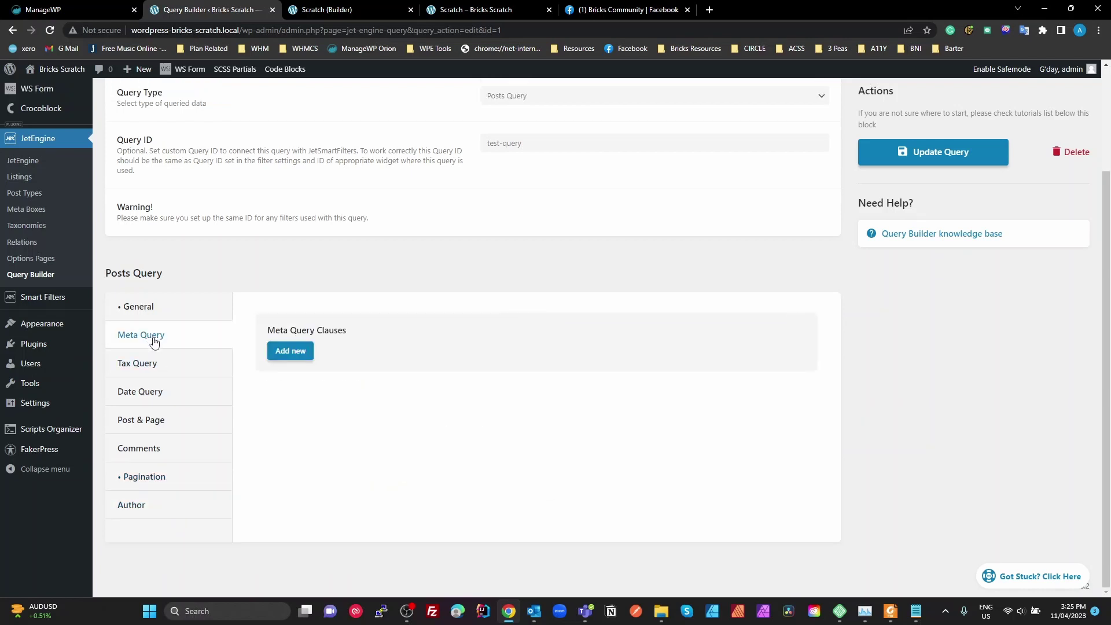
left_click(151, 312)
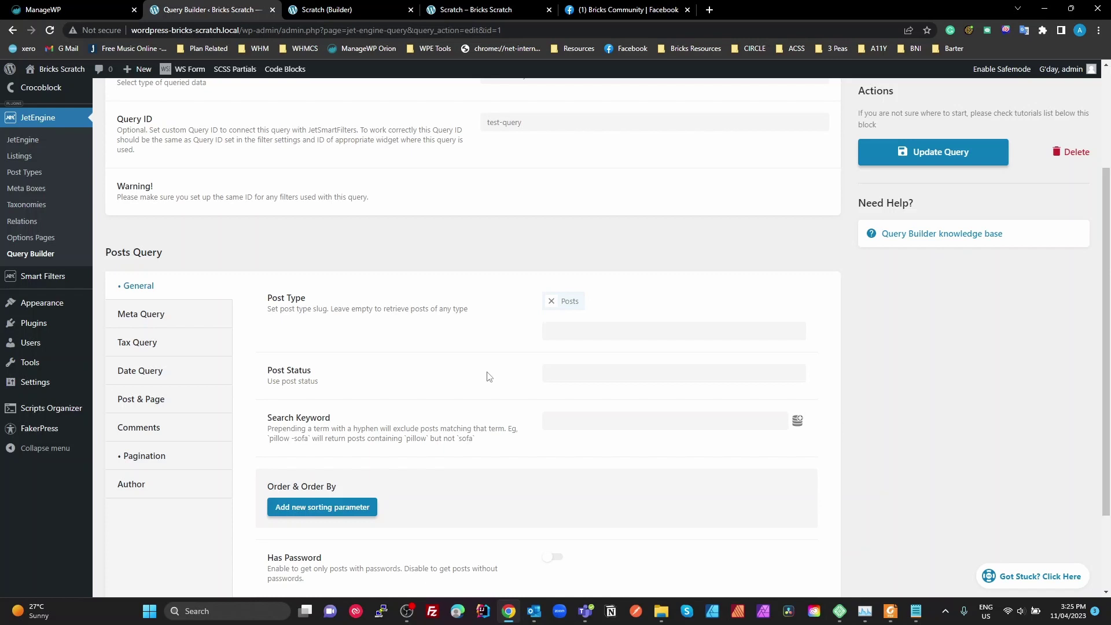
left_click(152, 456)
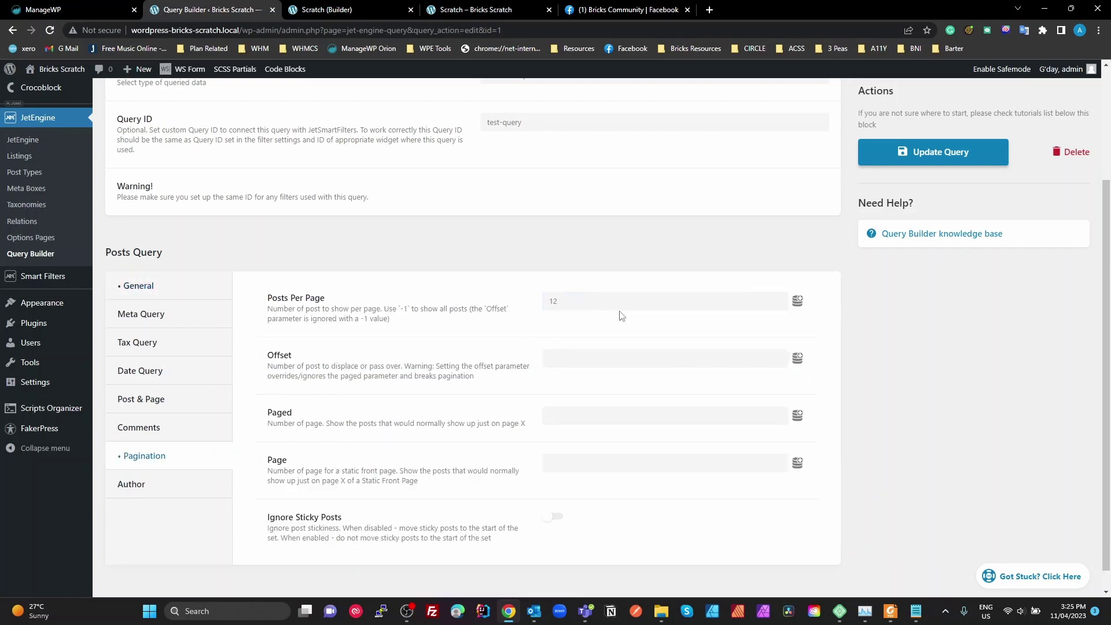
Step: Check the query's Name and Query ID, reopening the Posts query from the Queries List to review the ID again
scroll(946, 385, "up", 3)
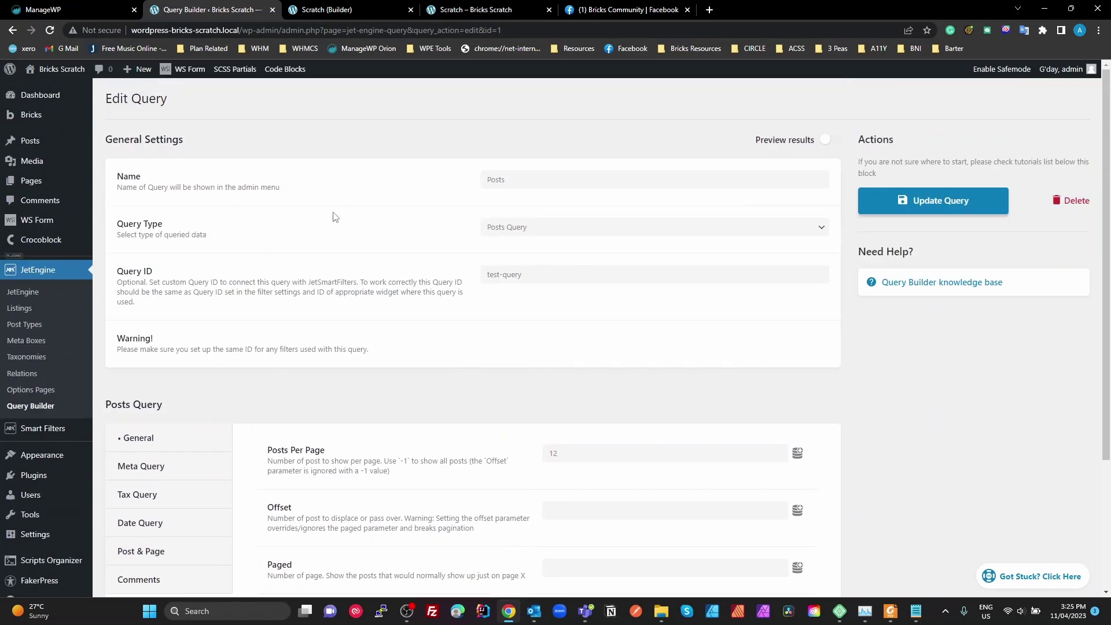
double_click(524, 188)
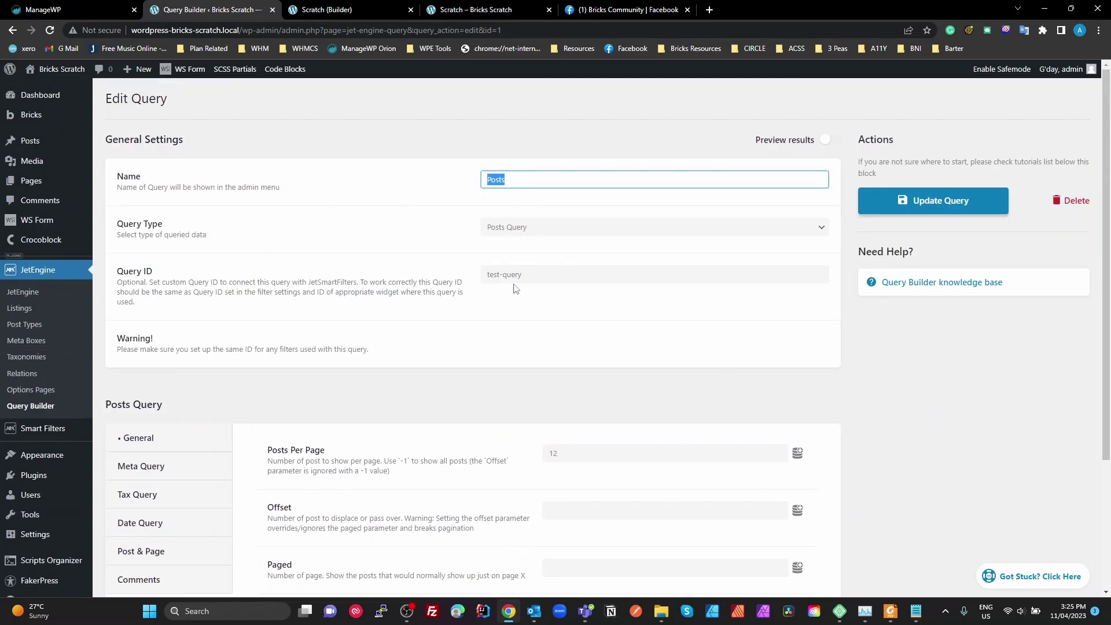
triple_click(548, 275)
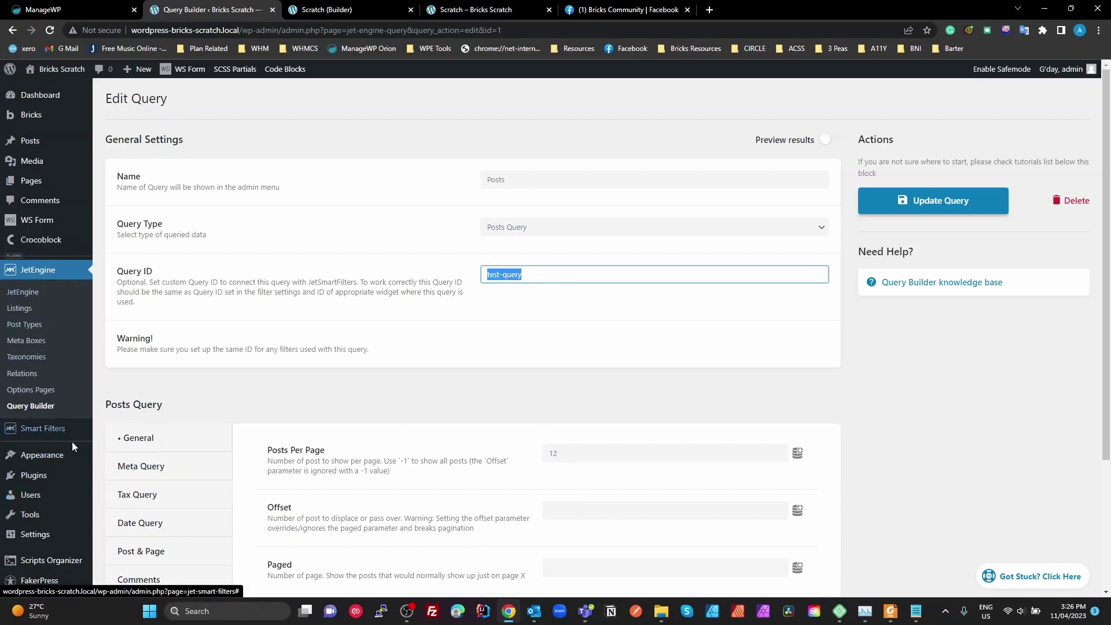
scroll(81, 495, "down", 3)
scroll(35, 313, "up", 3)
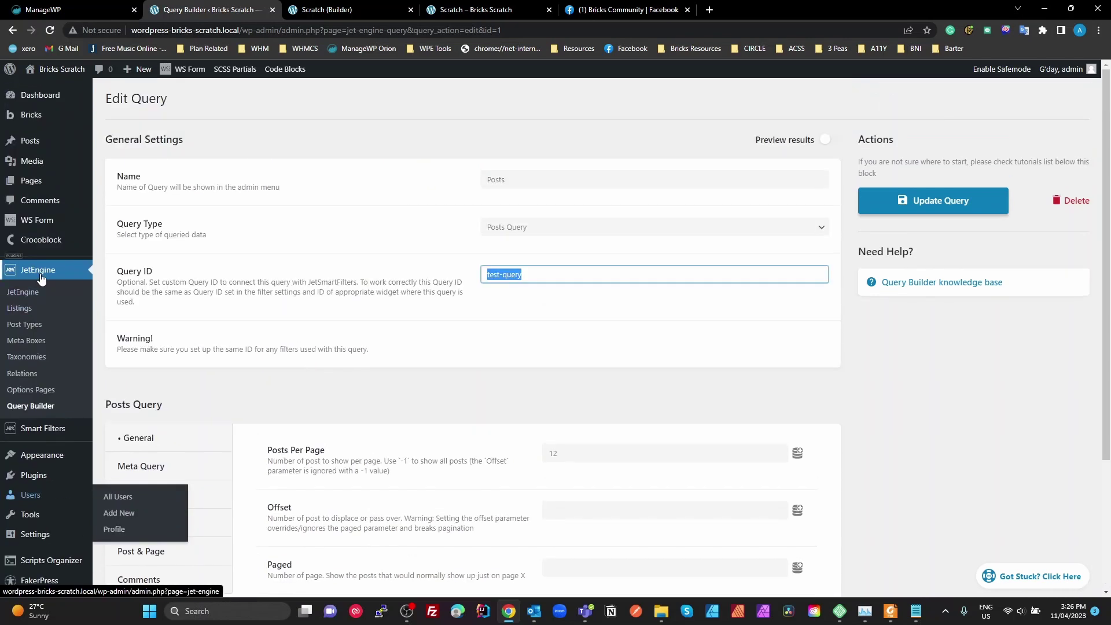
left_click(36, 406)
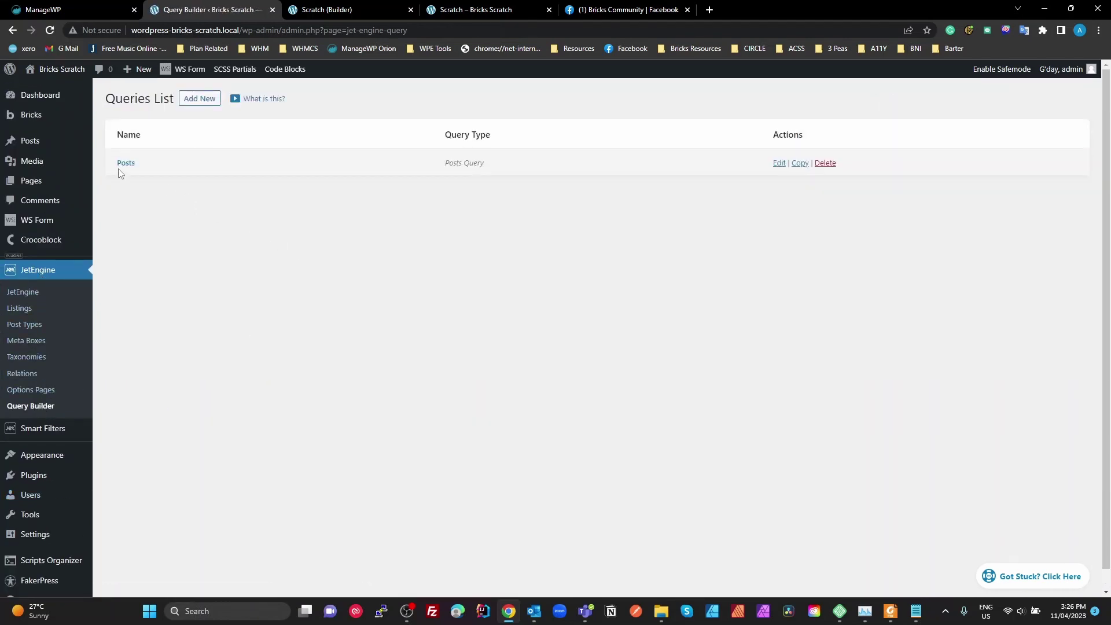
left_click(130, 164)
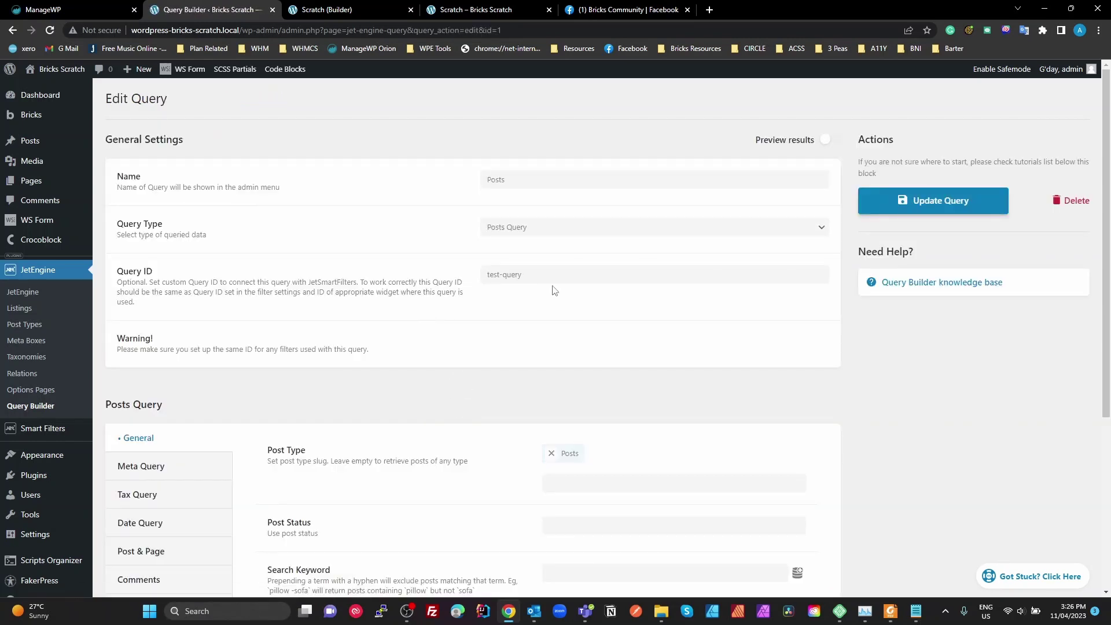
left_click_drag(539, 278, 430, 275)
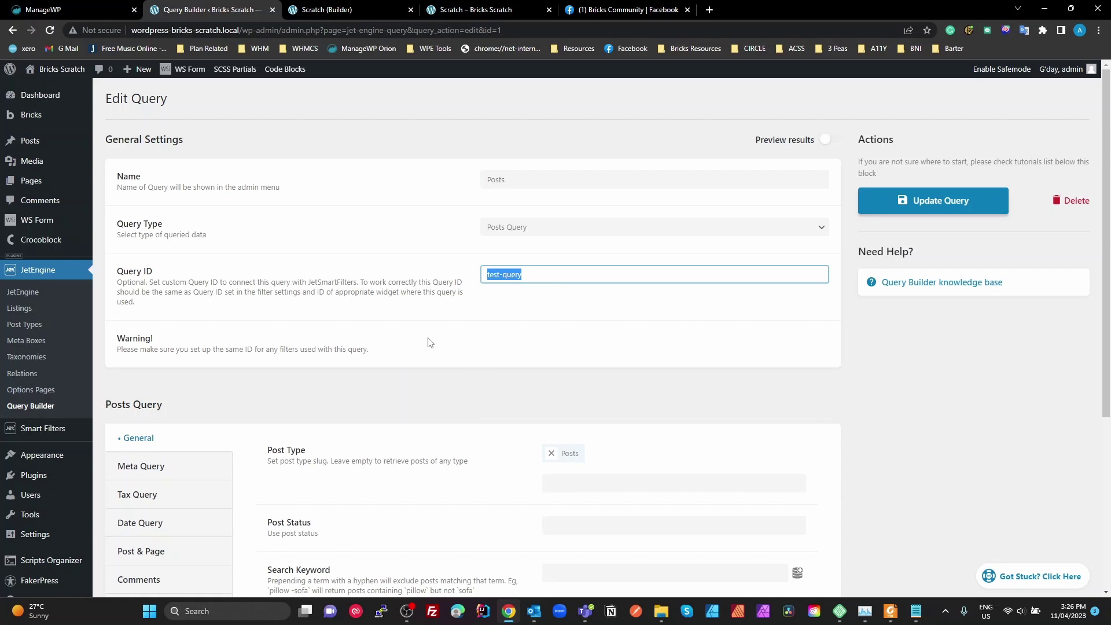
left_click(507, 355)
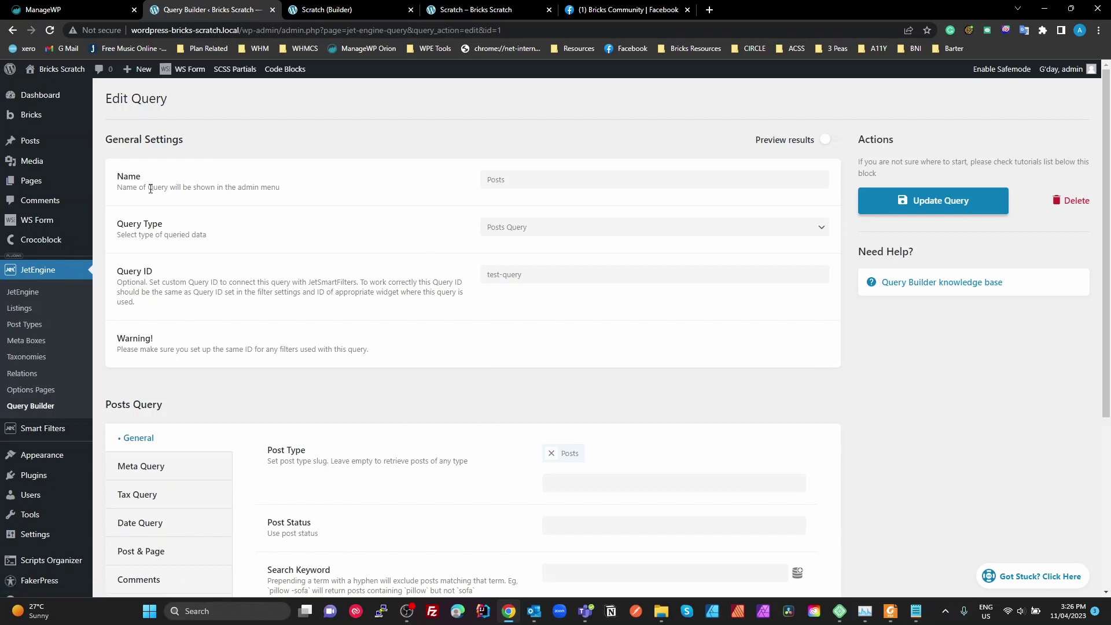
Step: In the Bricks builder, set the empty container's display to grid with gap 20 and template columns repeat(4, minmax(0,1fr))
left_click(327, 9)
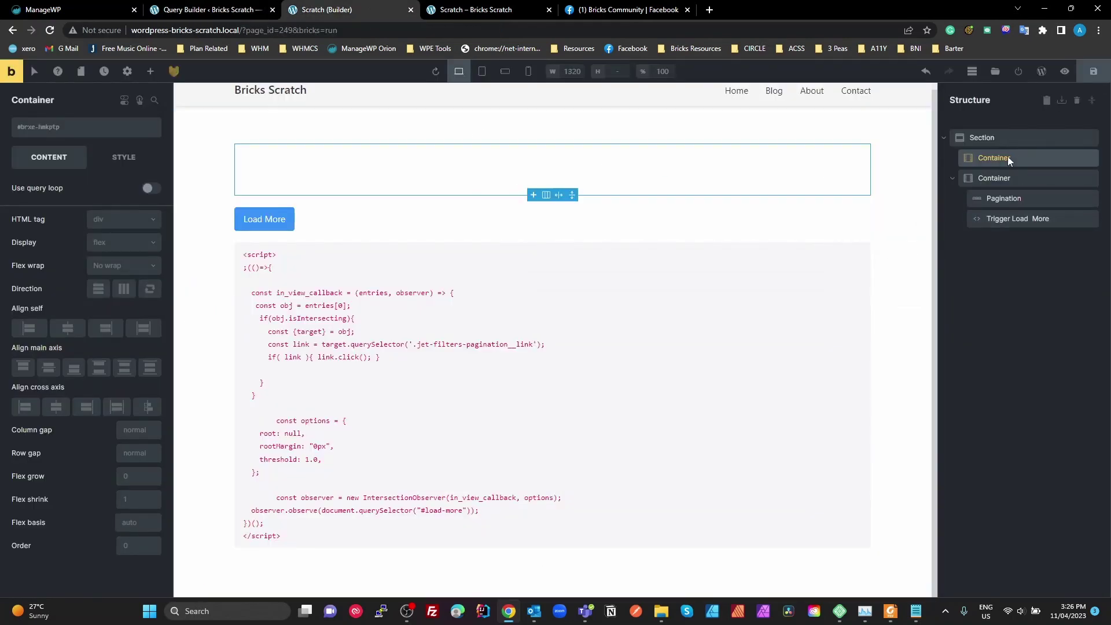
left_click(121, 244)
left_click(120, 280)
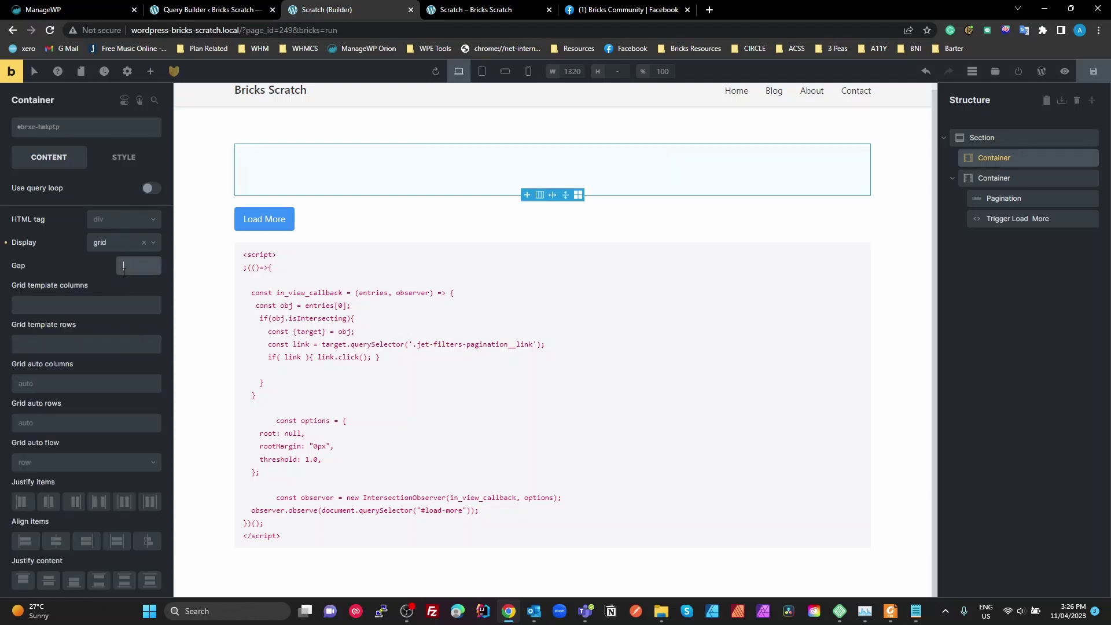
left_click(133, 272)
type("20")
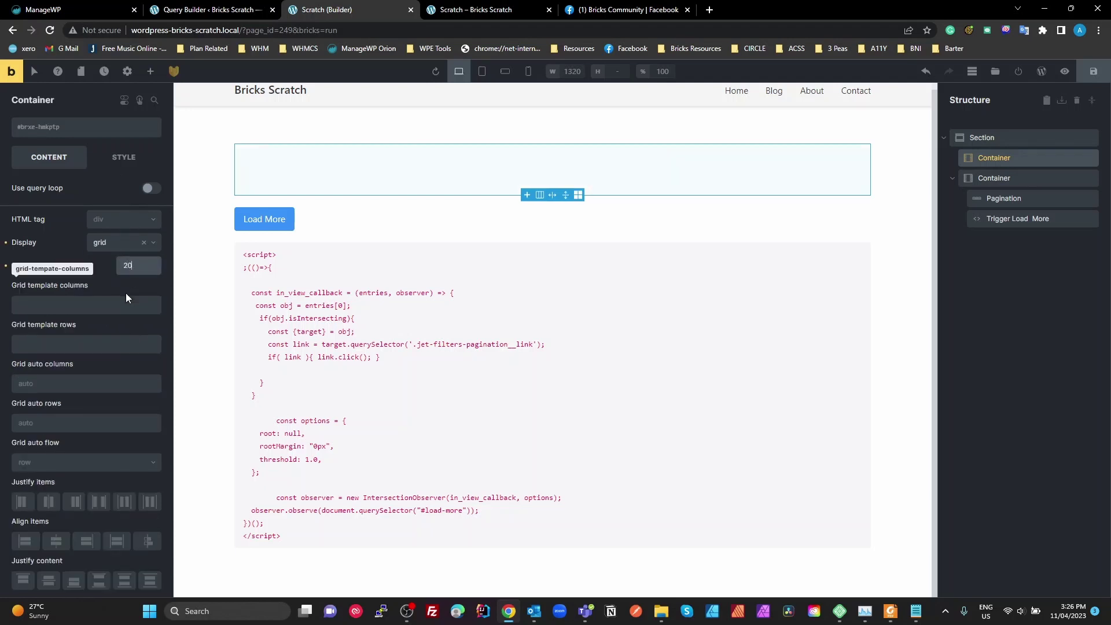
left_click(118, 311)
type("repeat(4, minmax(0,1fr")
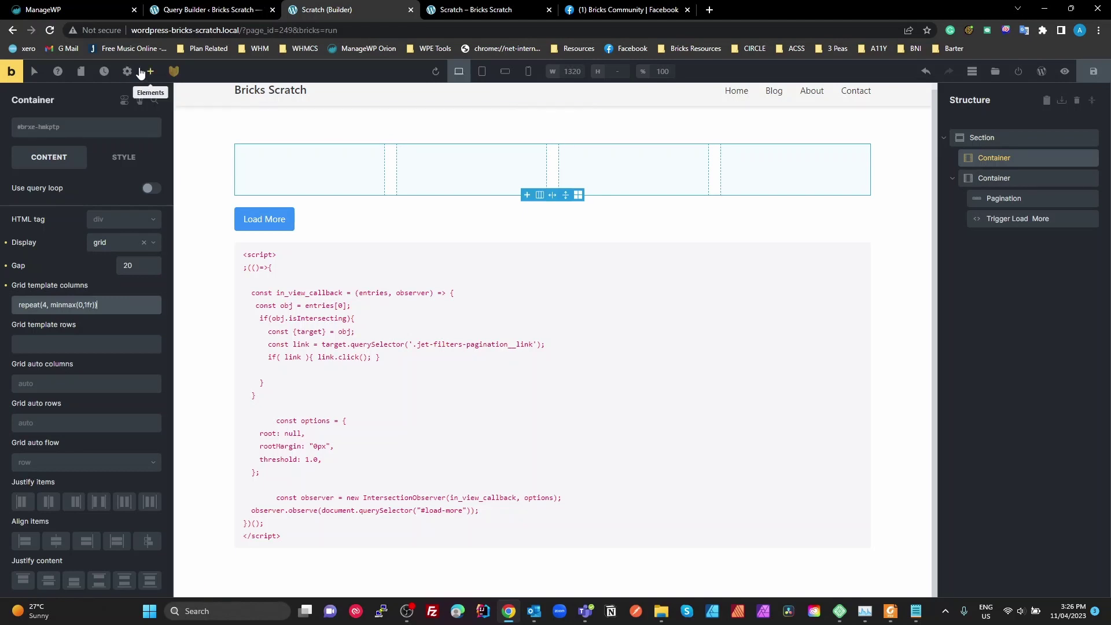
Step: Add a Block inside the grid container and select it
left_click(144, 74)
left_click(52, 226)
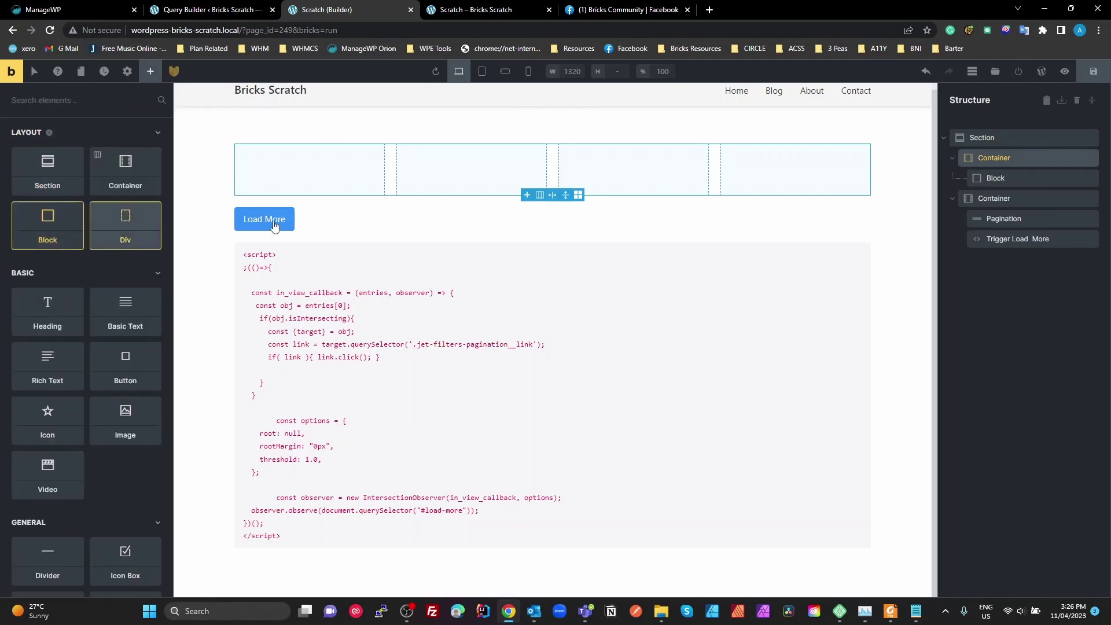
left_click(991, 179)
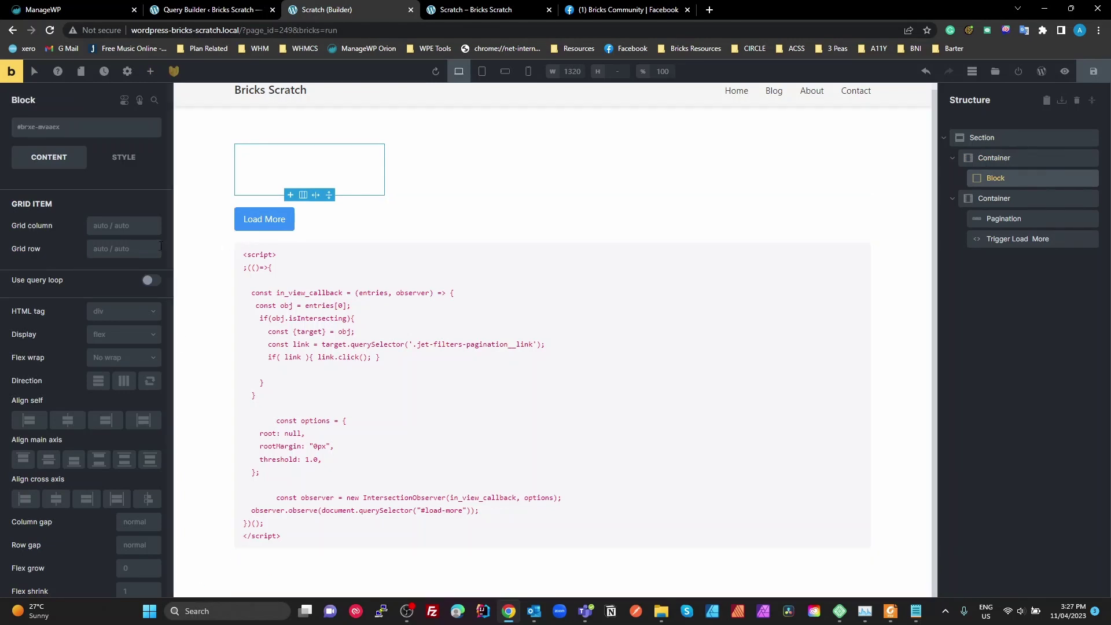
Step: Enable the query loop on the Block and set its query type to JetEngine Query Builder
left_click(150, 281)
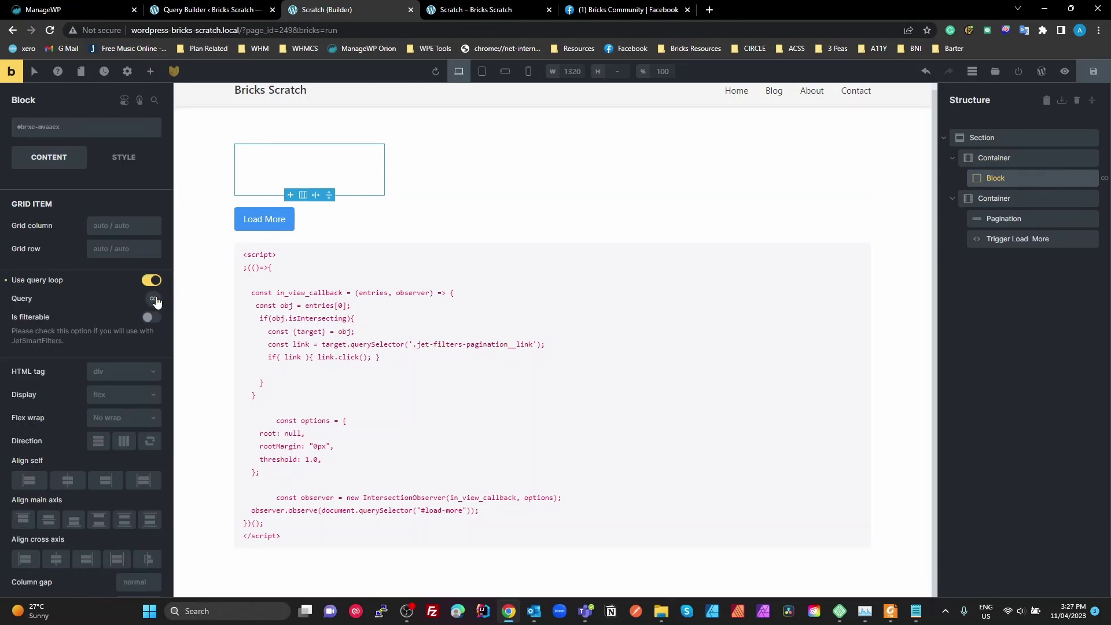
left_click(154, 300)
left_click(133, 334)
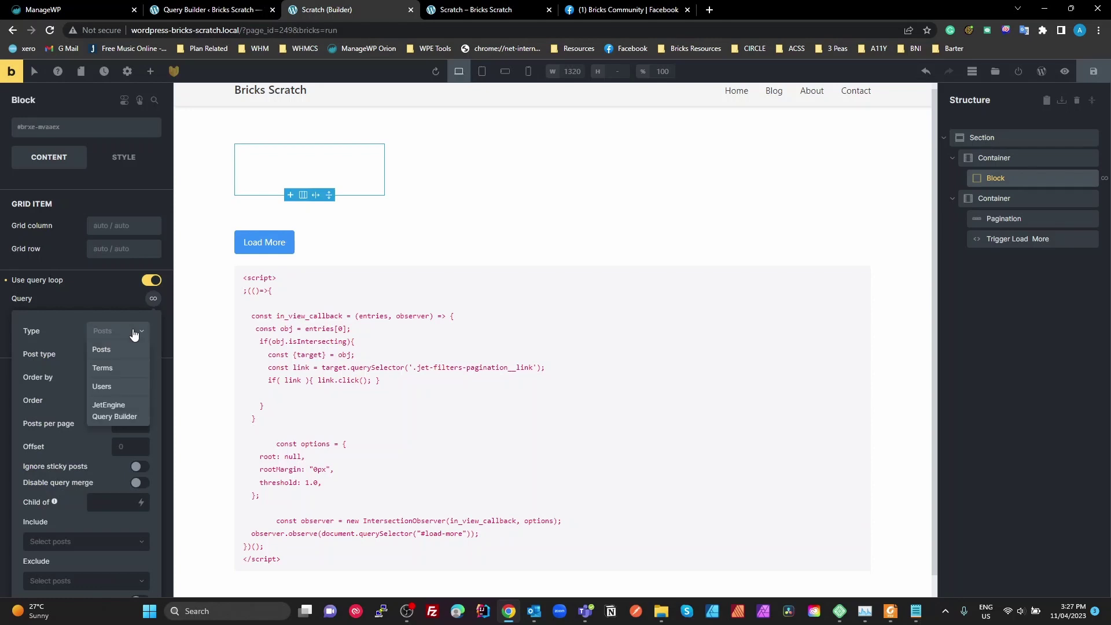
left_click(133, 335)
left_click(133, 334)
left_click(116, 417)
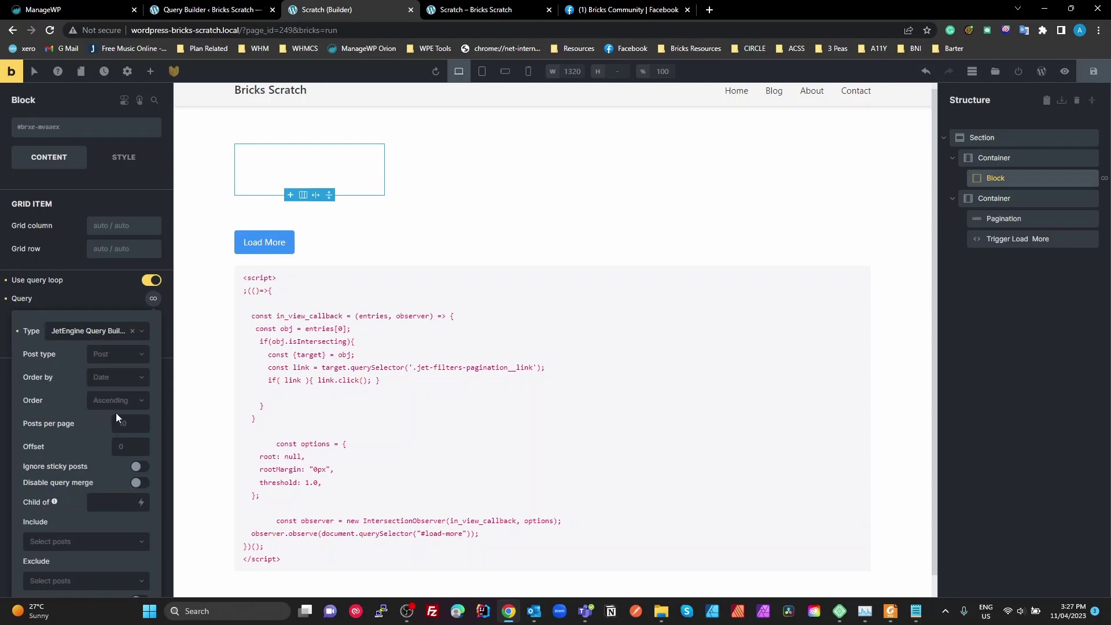
Step: Toggle the Block's query loop off and on again, and choose Posts as its JetEngine query
left_click(88, 282)
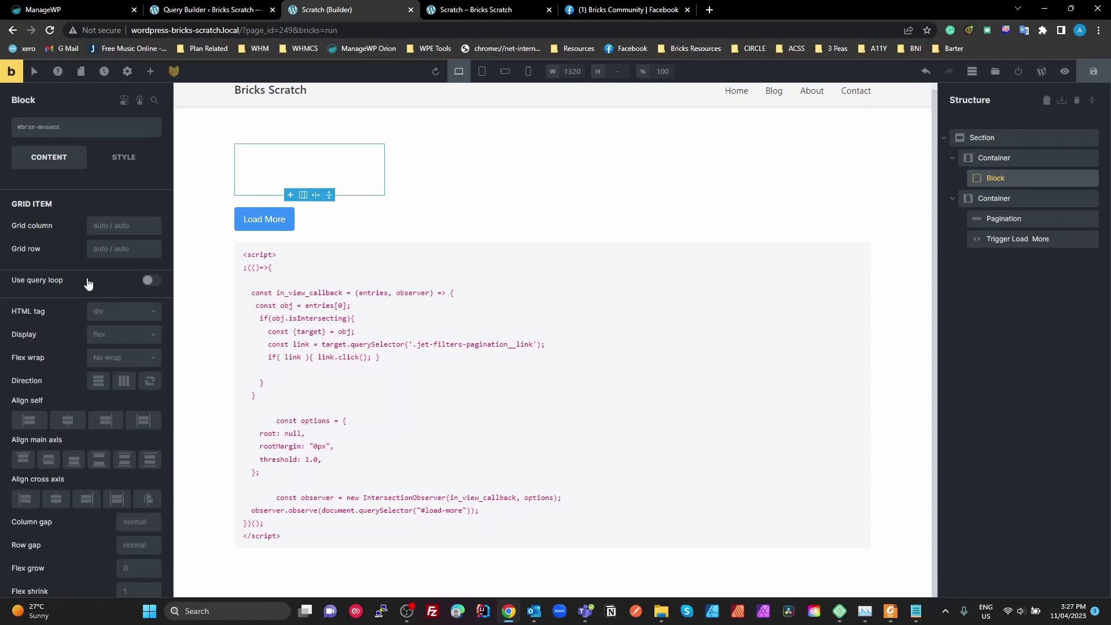
left_click(152, 282)
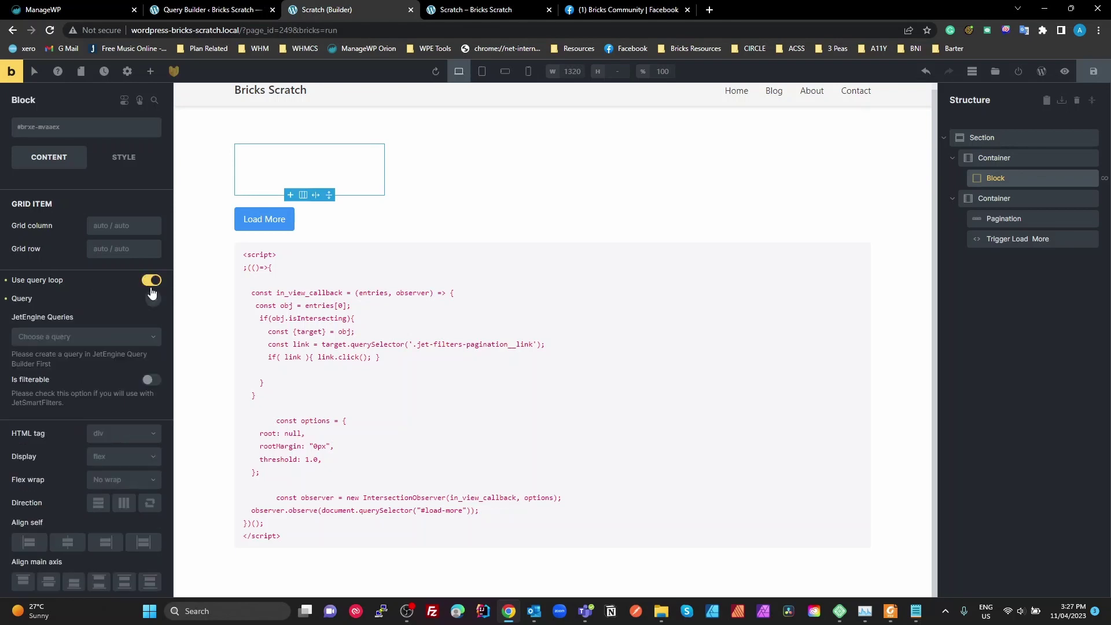
left_click(152, 300)
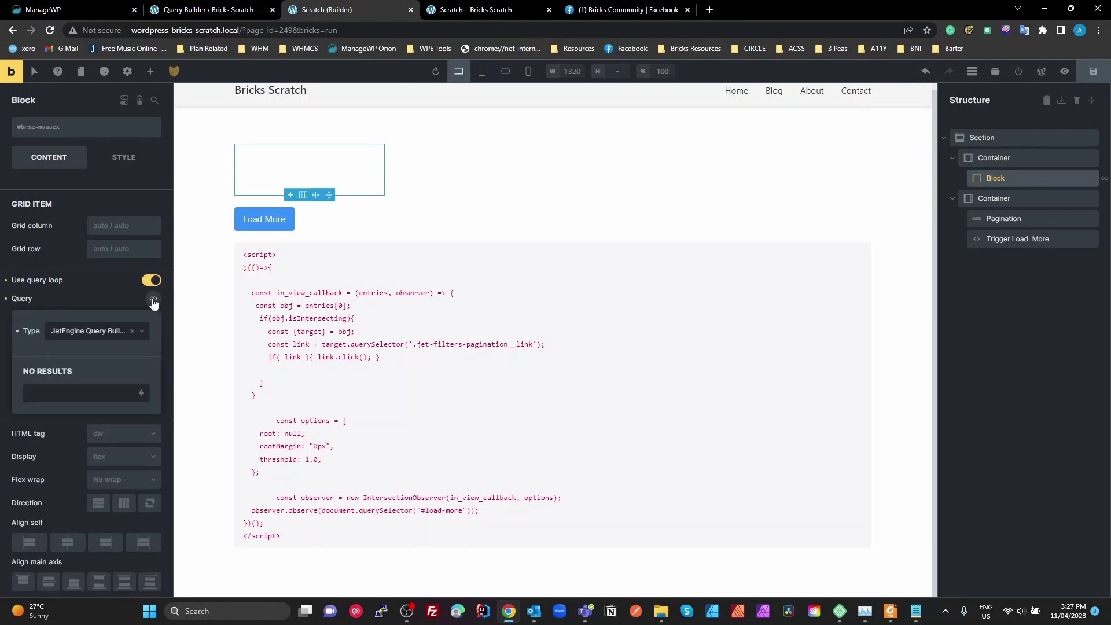
left_click(85, 299)
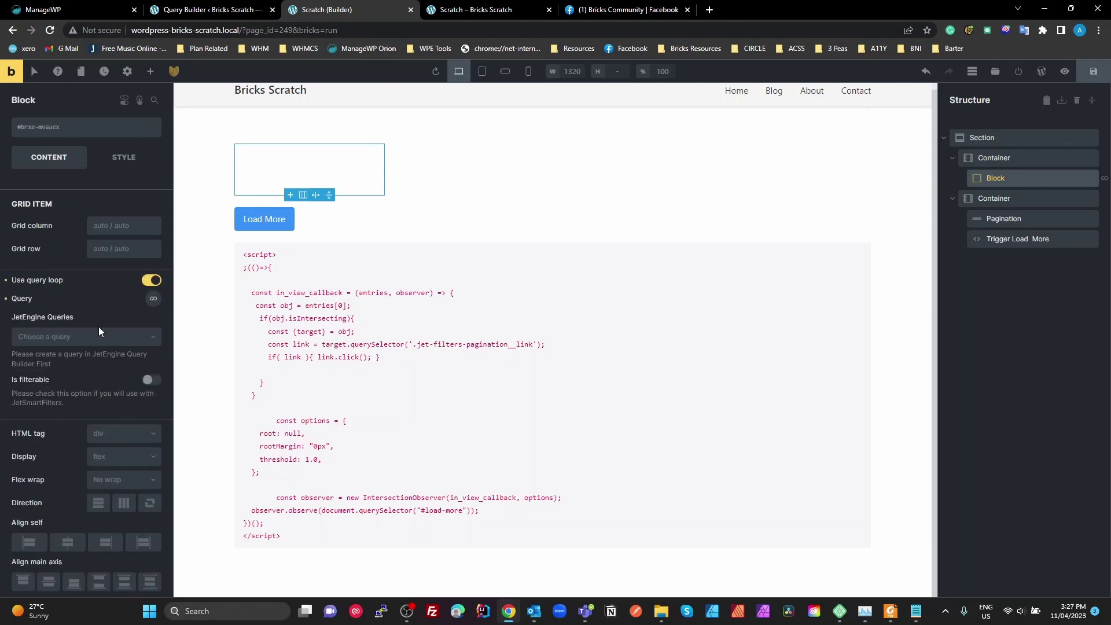
left_click(66, 342)
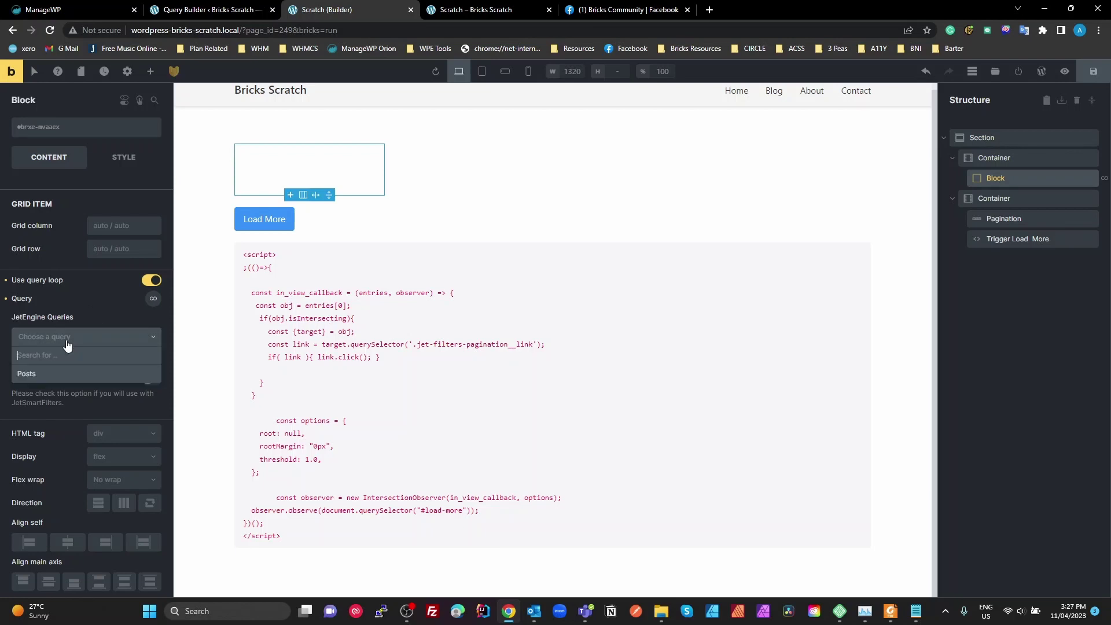
left_click(37, 380)
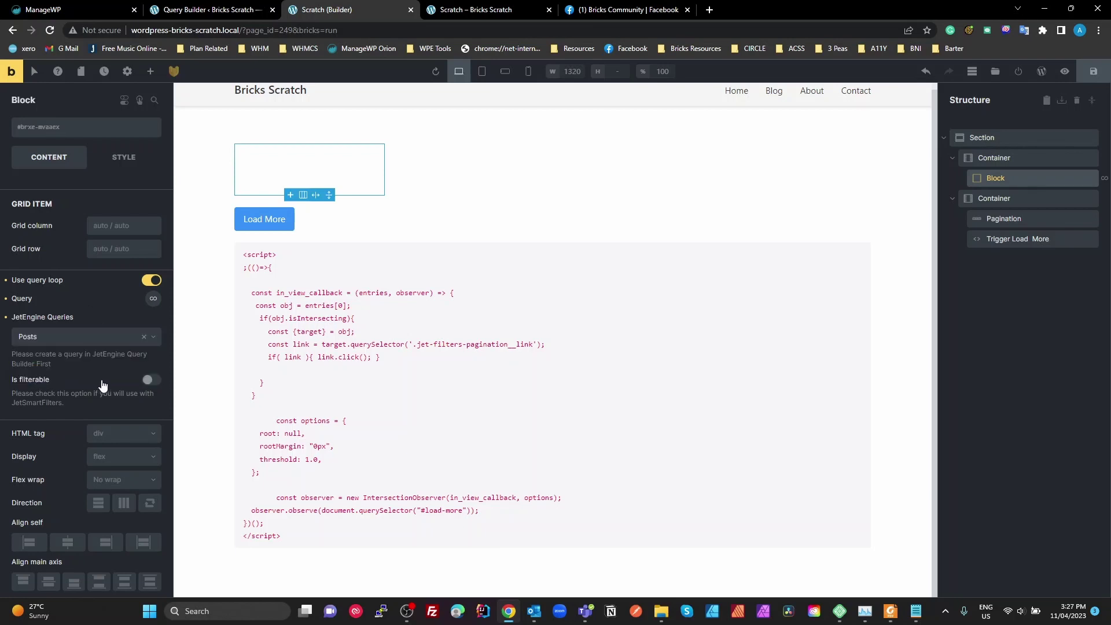
Step: Make the Block's loop filterable and set its Query ID for filters to test-query, copied from the JetEngine query's settings
left_click(146, 384)
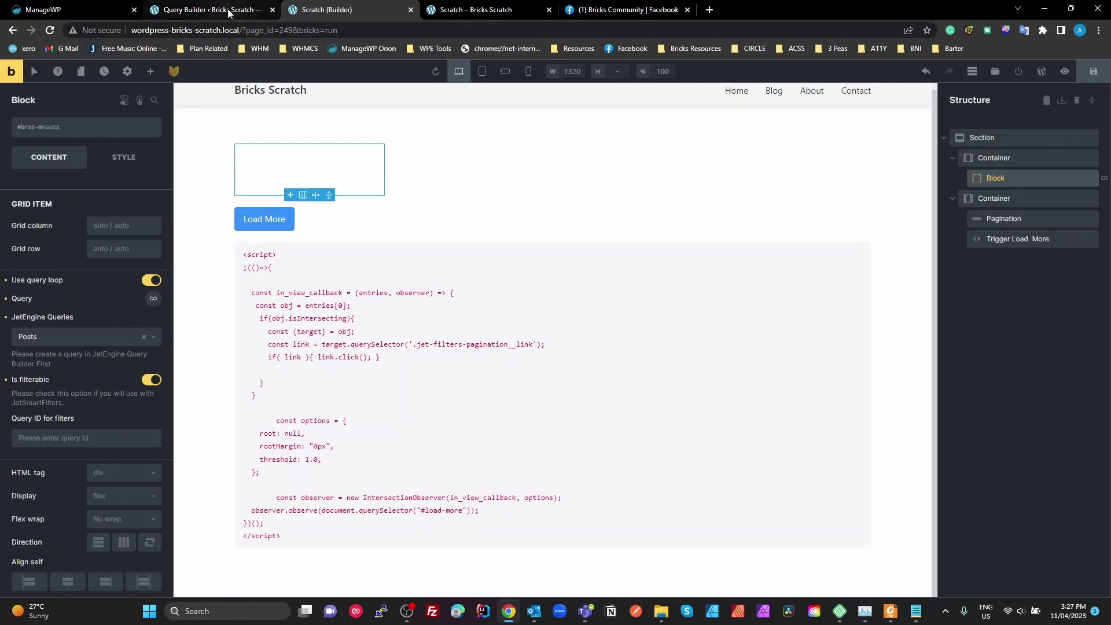
left_click(232, 13)
left_click_drag(524, 277, 426, 275)
key("ctrl+c")
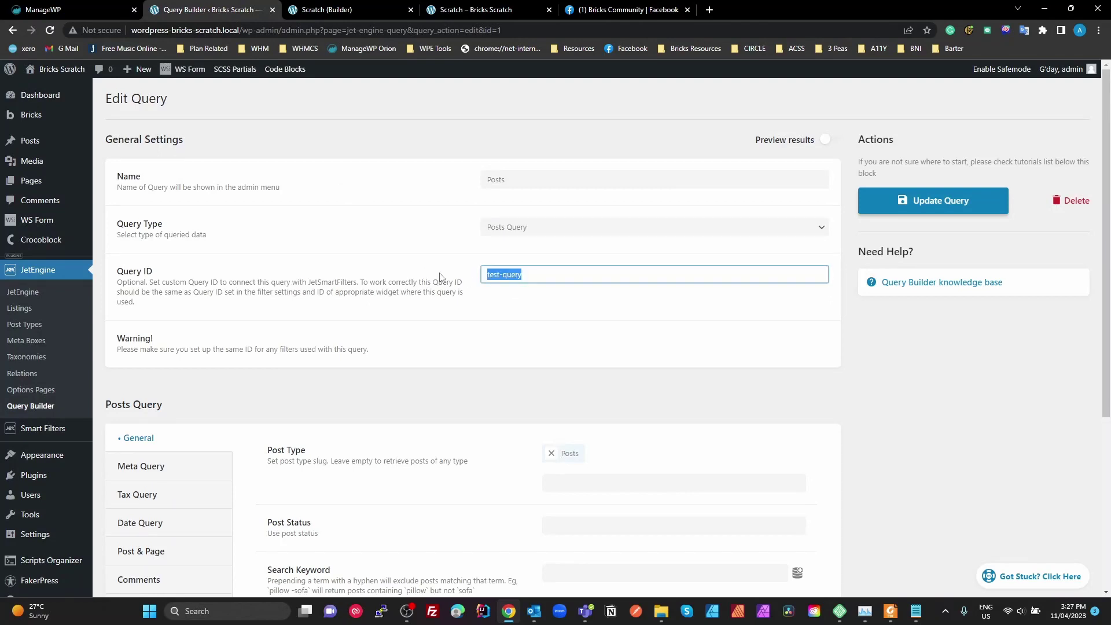
left_click(416, 11)
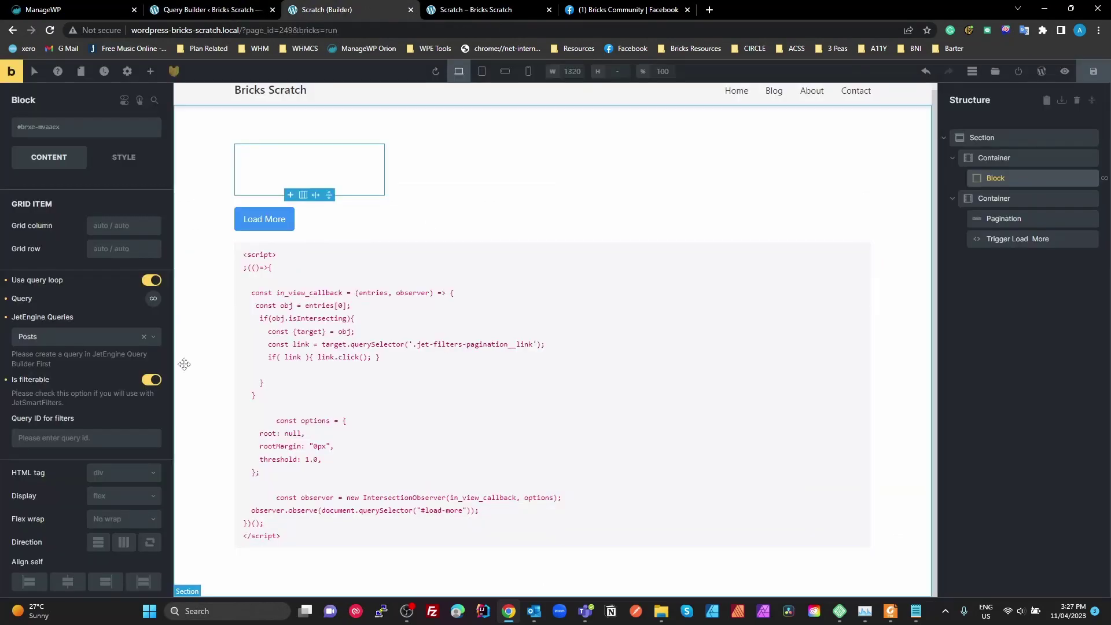
left_click(94, 438)
key("ctrl+v")
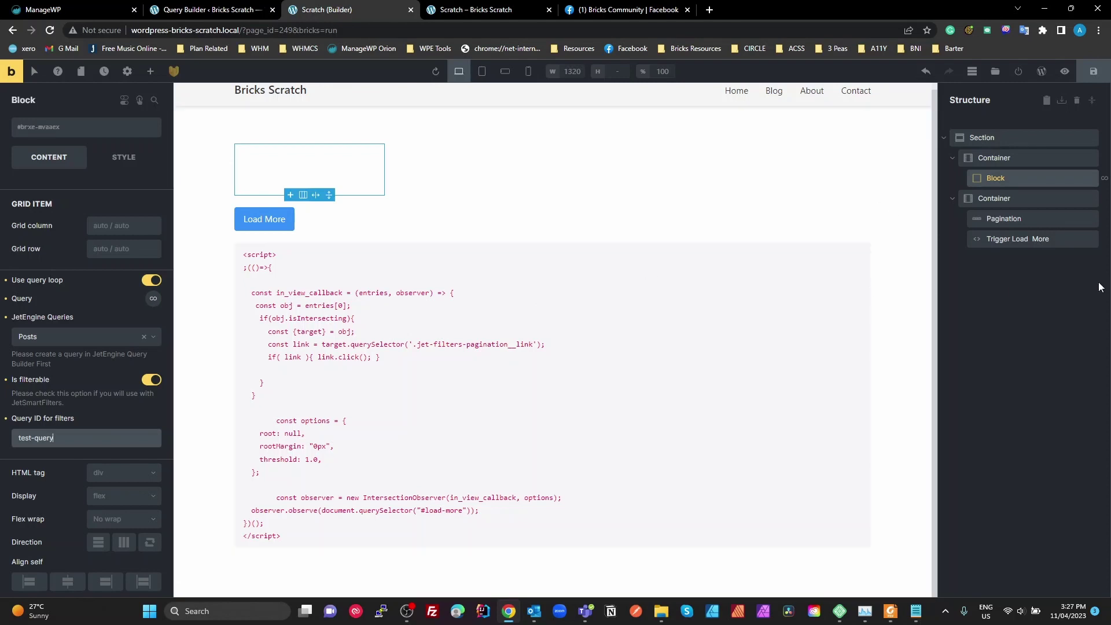
Step: Add an Image element and nest it inside the query loop Block
left_click(990, 183)
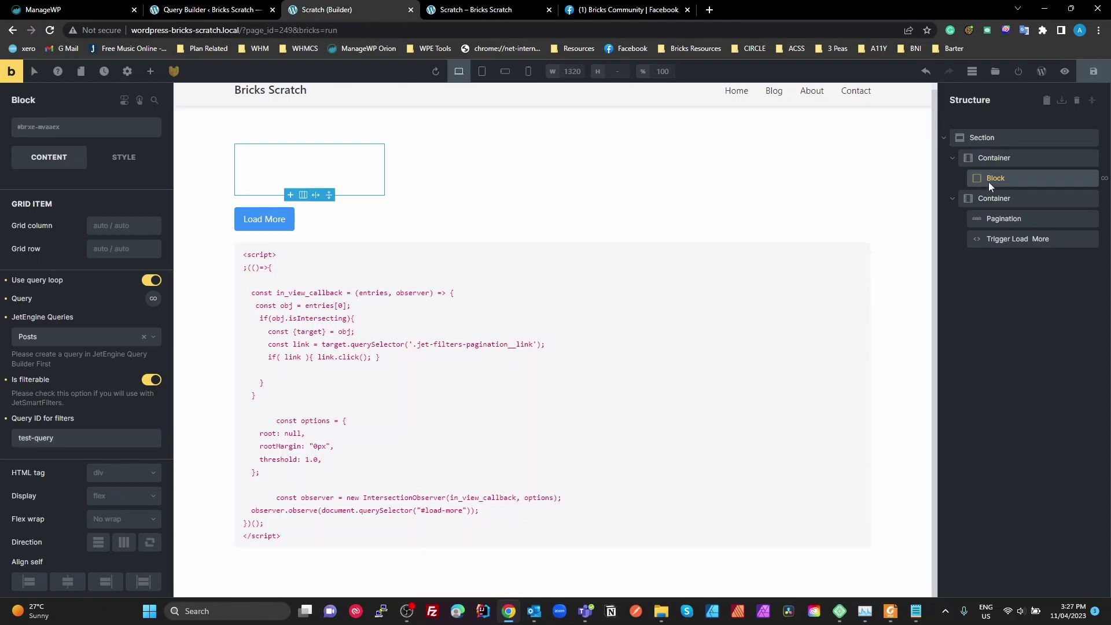
left_click(150, 71)
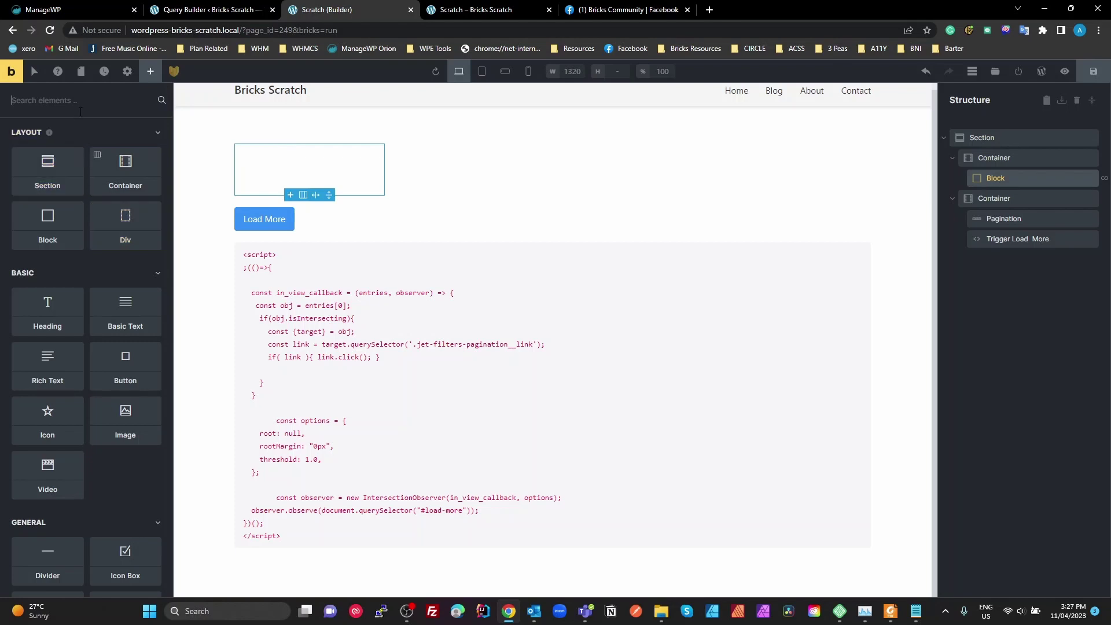
type("im")
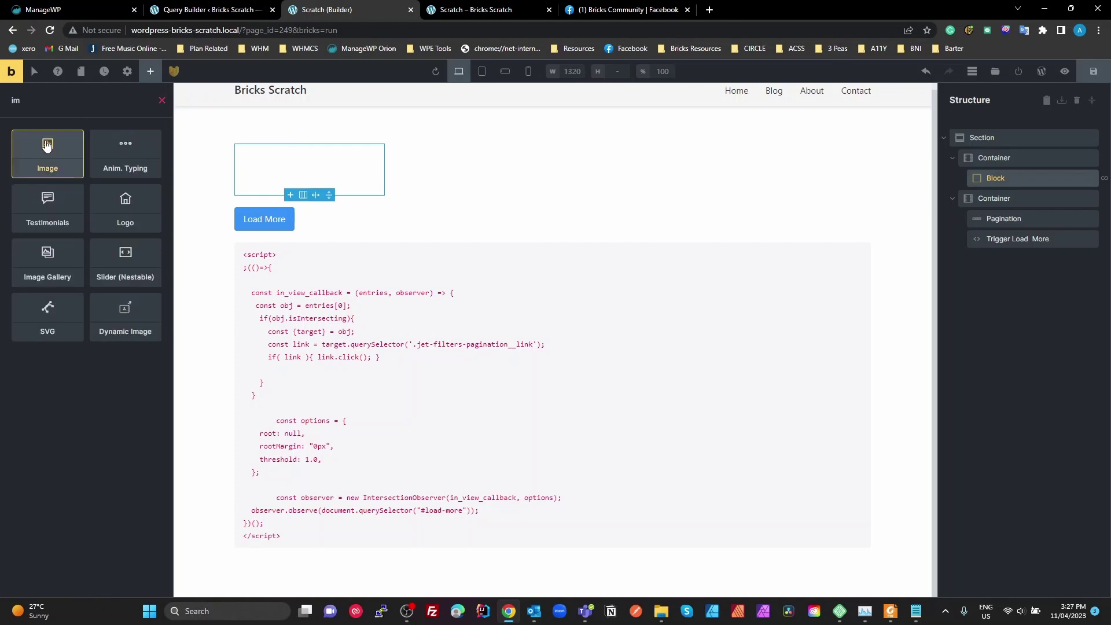
left_click_drag(50, 157, 275, 152)
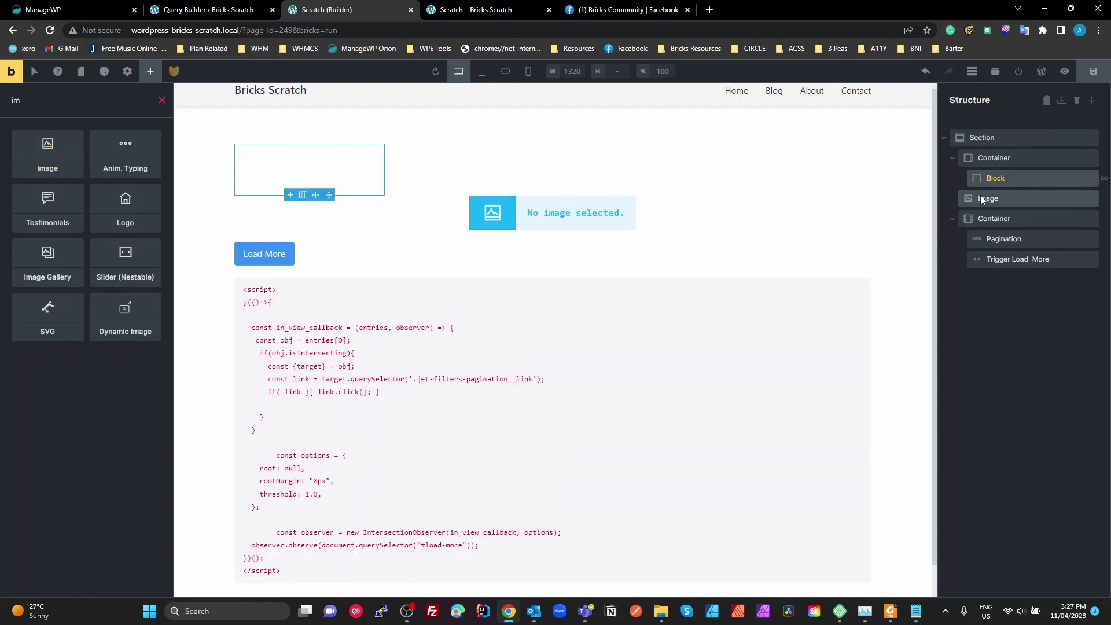
left_click_drag(971, 200, 991, 182)
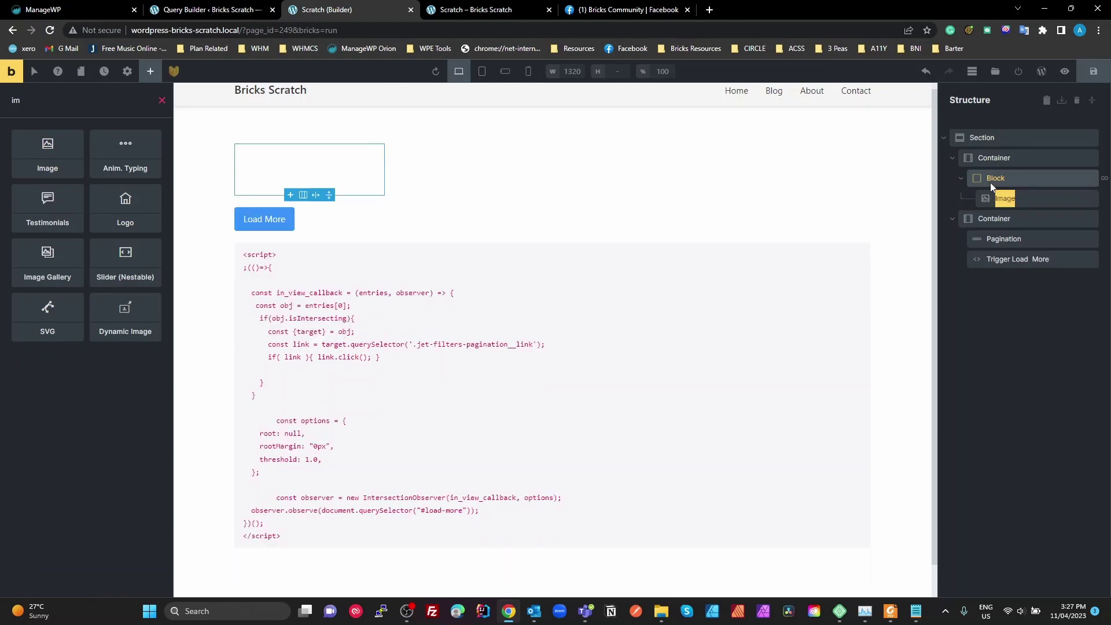
Step: Set the Image element's source to the featured_image dynamic data tag
left_click(988, 200)
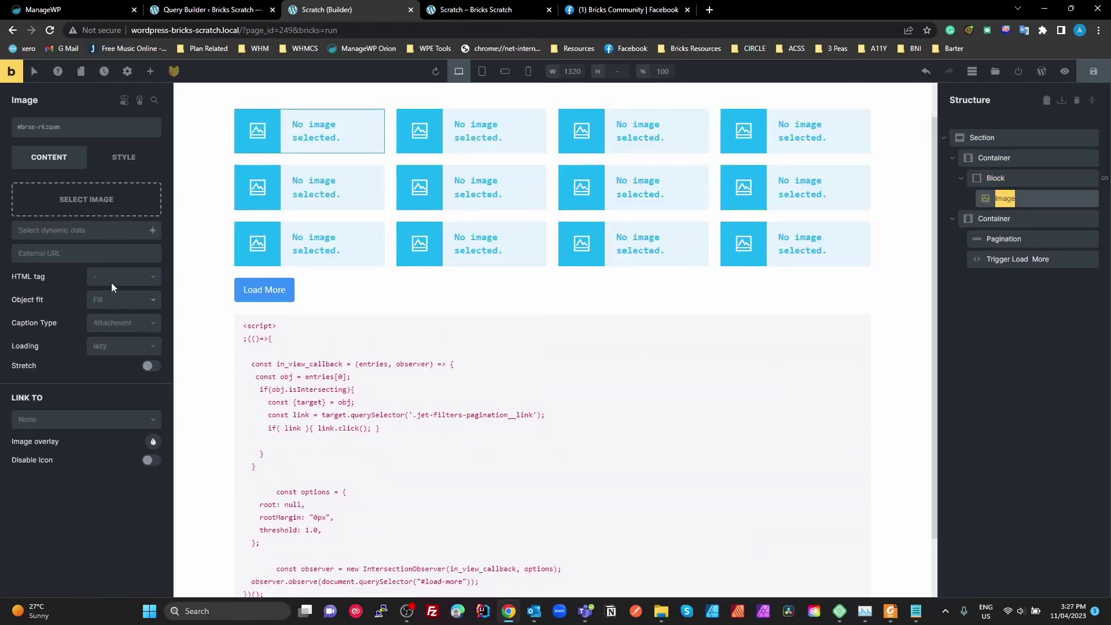
left_click(96, 203)
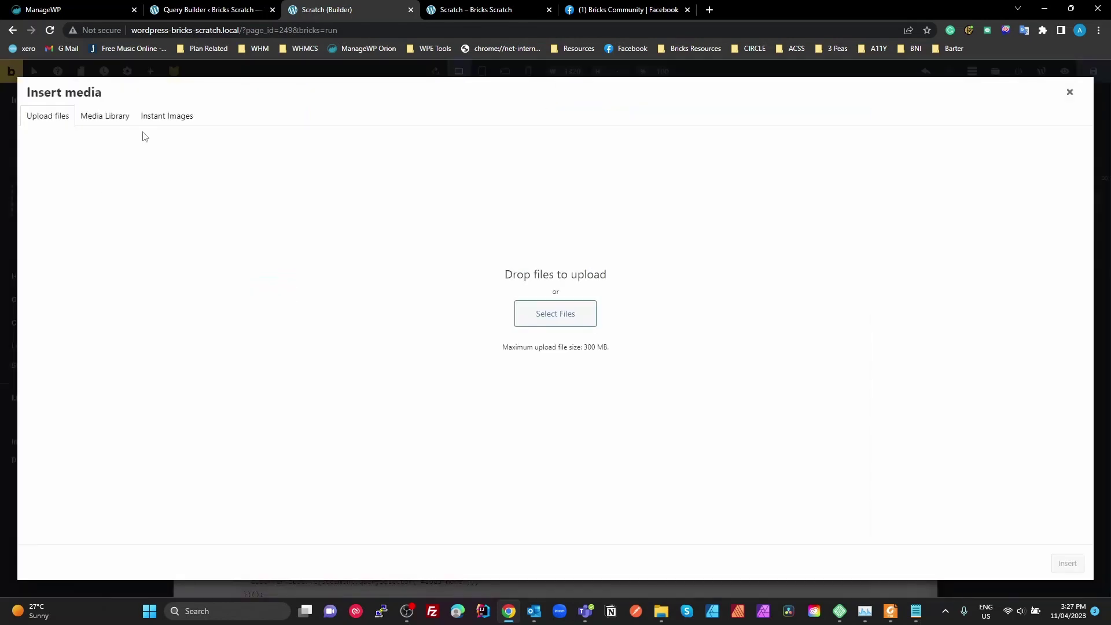
left_click(1070, 94)
left_click(96, 235)
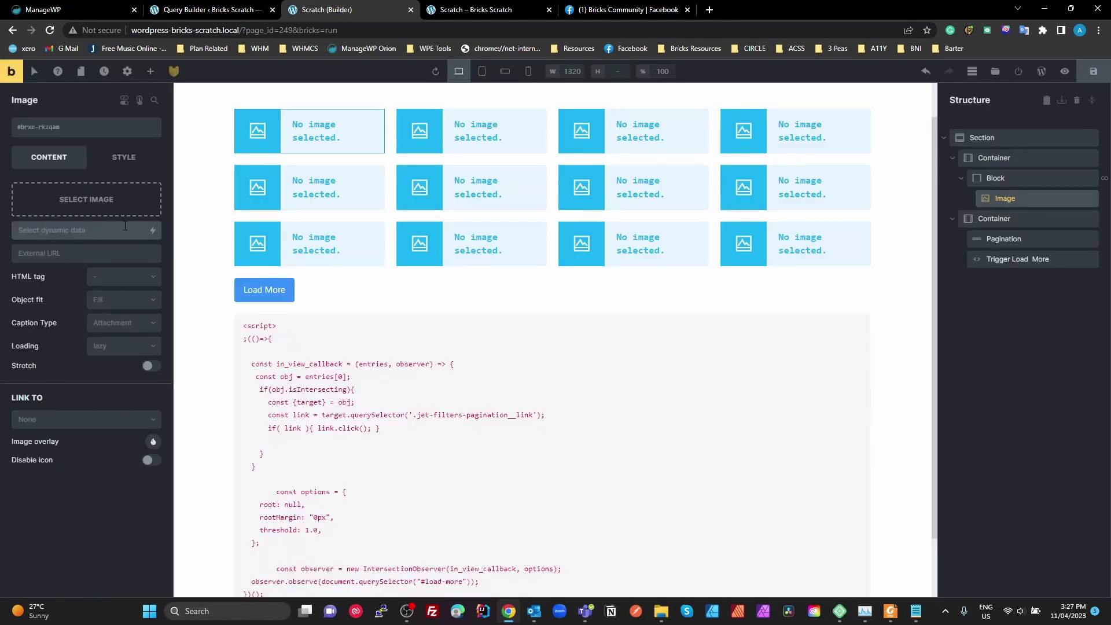
left_click(153, 230)
type("fea")
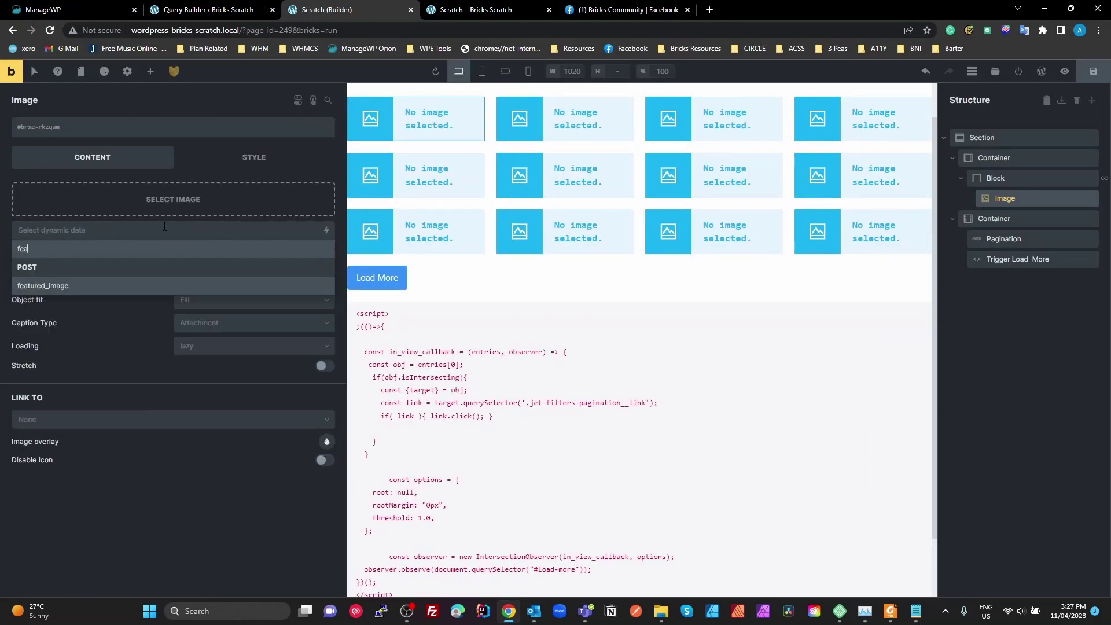
left_click(72, 283)
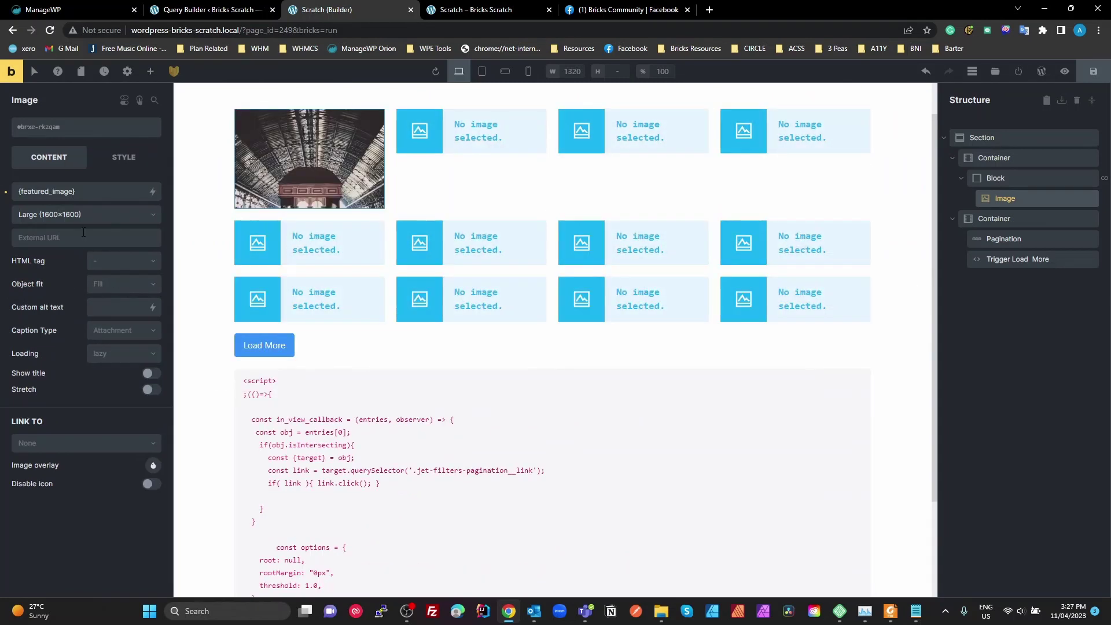
Step: Set the image size to Medium (600×600) and the object fit to Cover
left_click(70, 217)
left_click(78, 253)
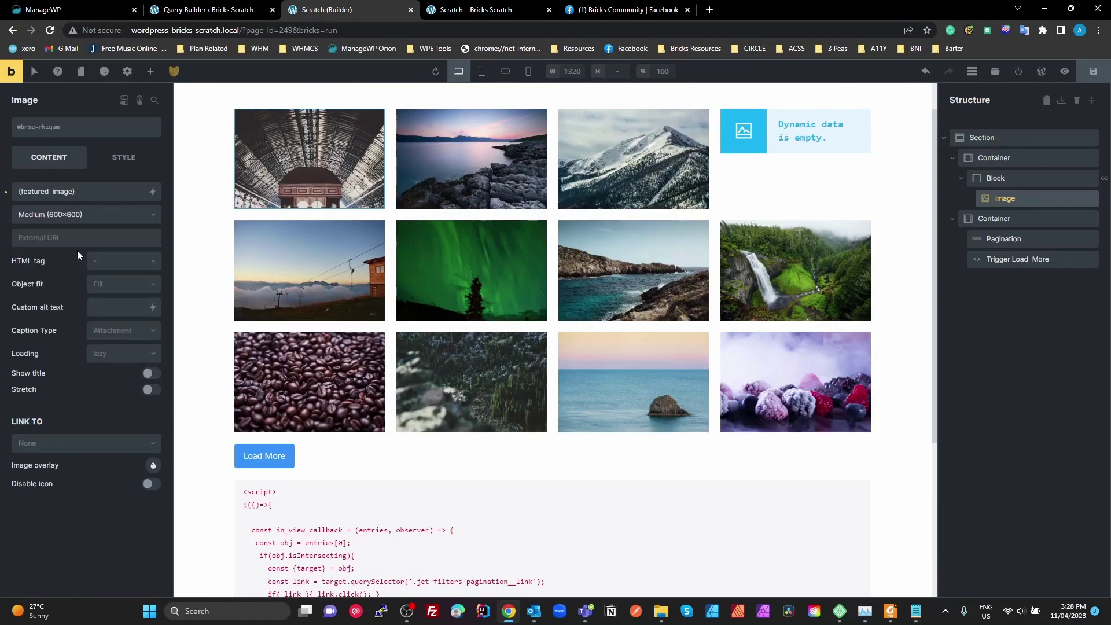
left_click(99, 286)
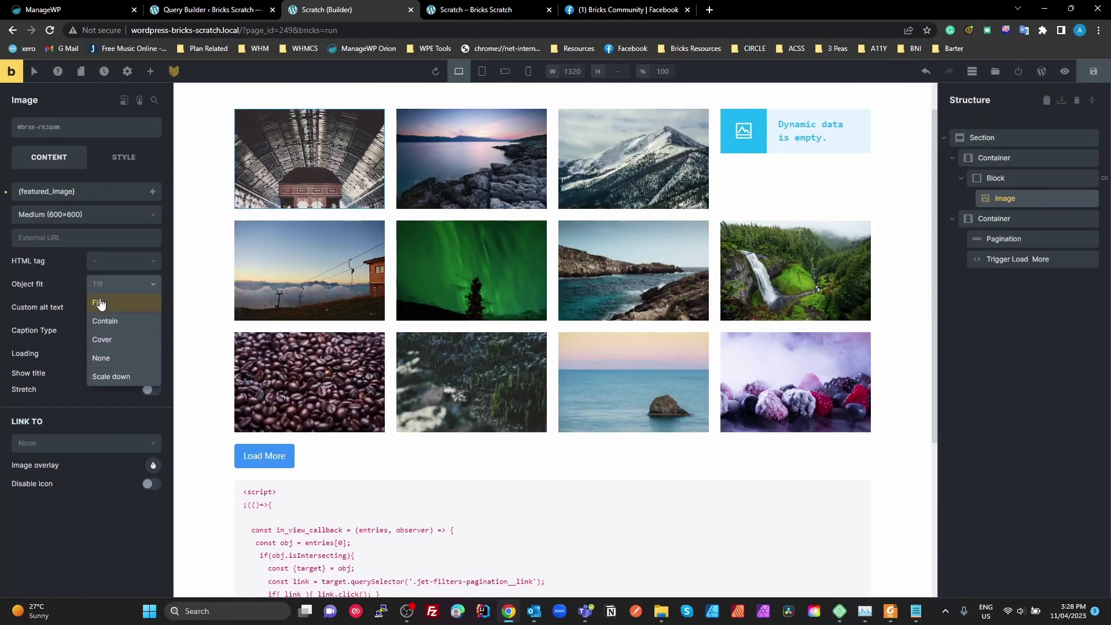
left_click(103, 340)
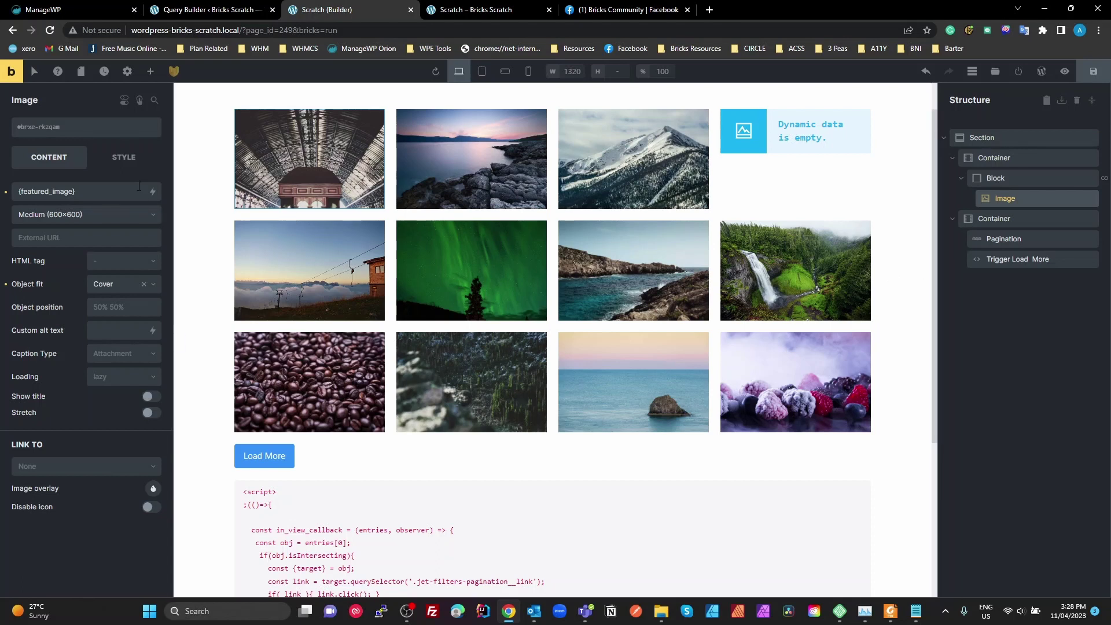
Step: Add a Heading element below the Image inside the loop Block
left_click(149, 74)
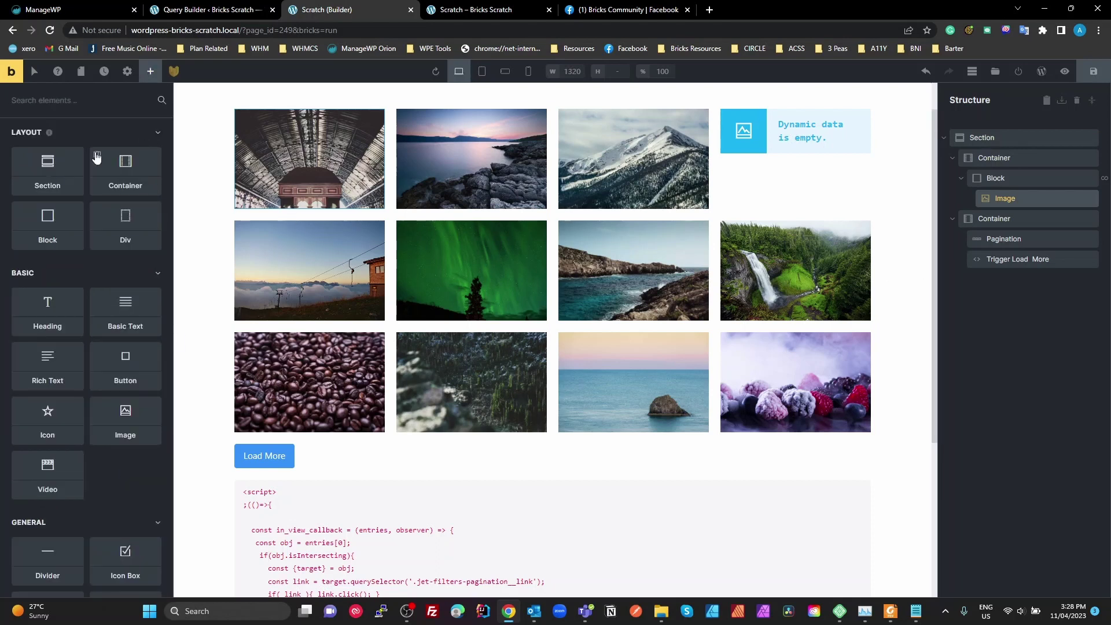
type("t/")
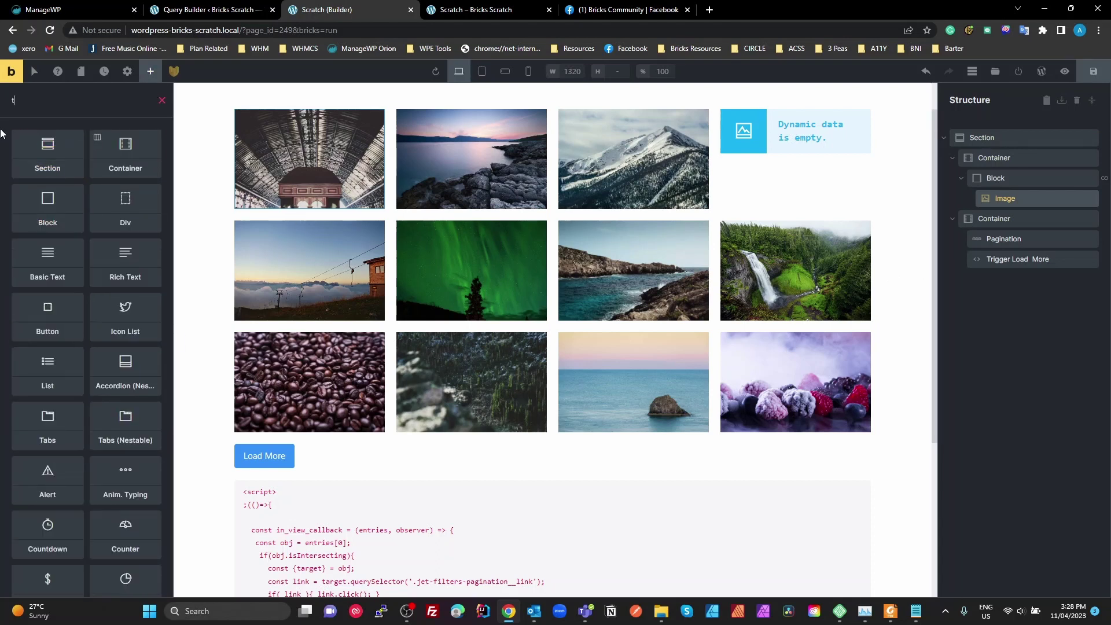
key("BackSpace")
key("BackSpace")
type("he")
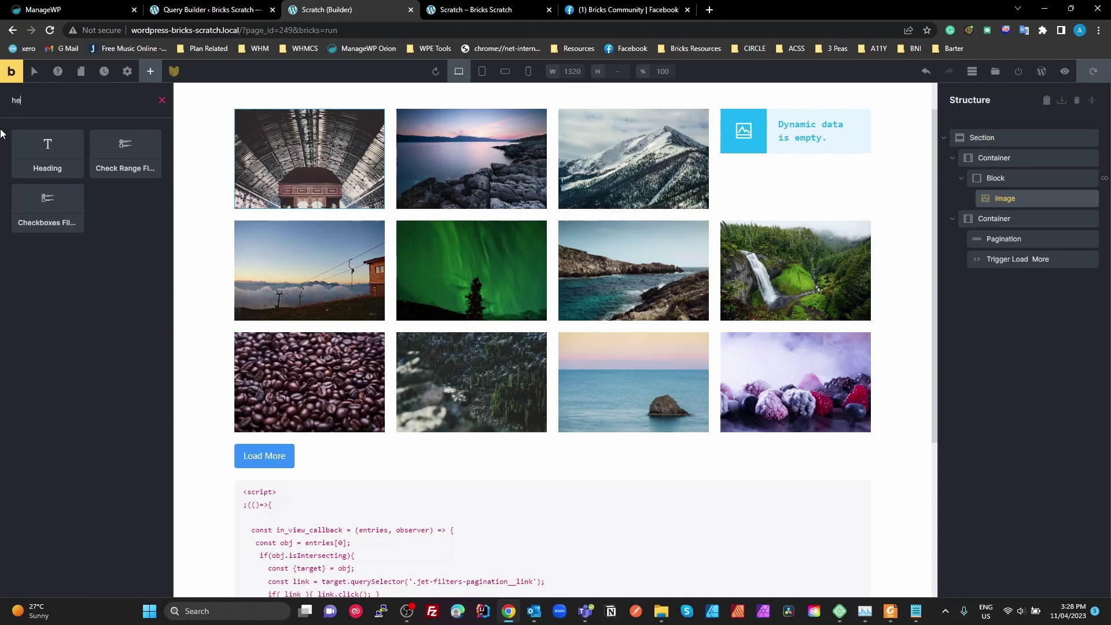
left_click_drag(49, 156, 262, 197)
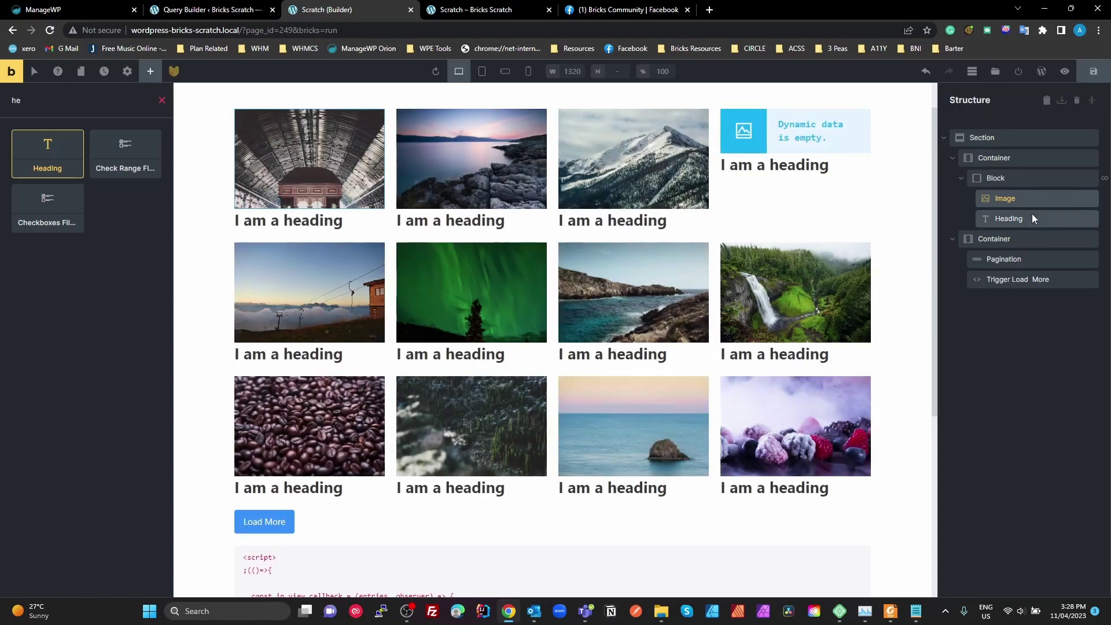
Step: Replace the Heading's placeholder text with the post_title dynamic data tag
left_click(1004, 218)
left_click(123, 214)
left_click(123, 215)
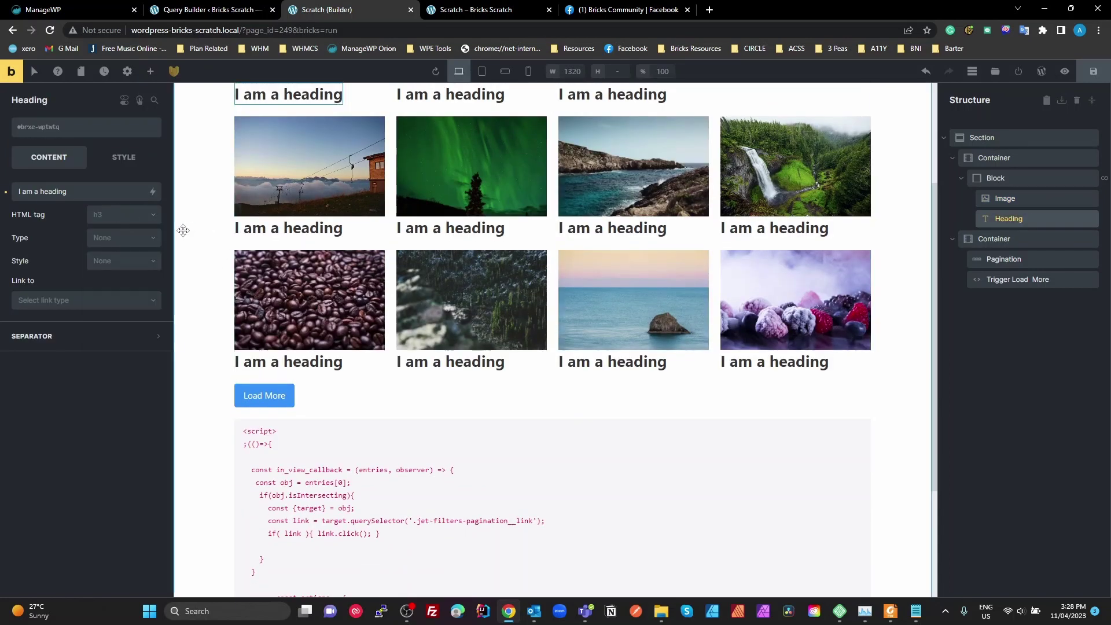
left_click_drag(142, 191, 12, 192)
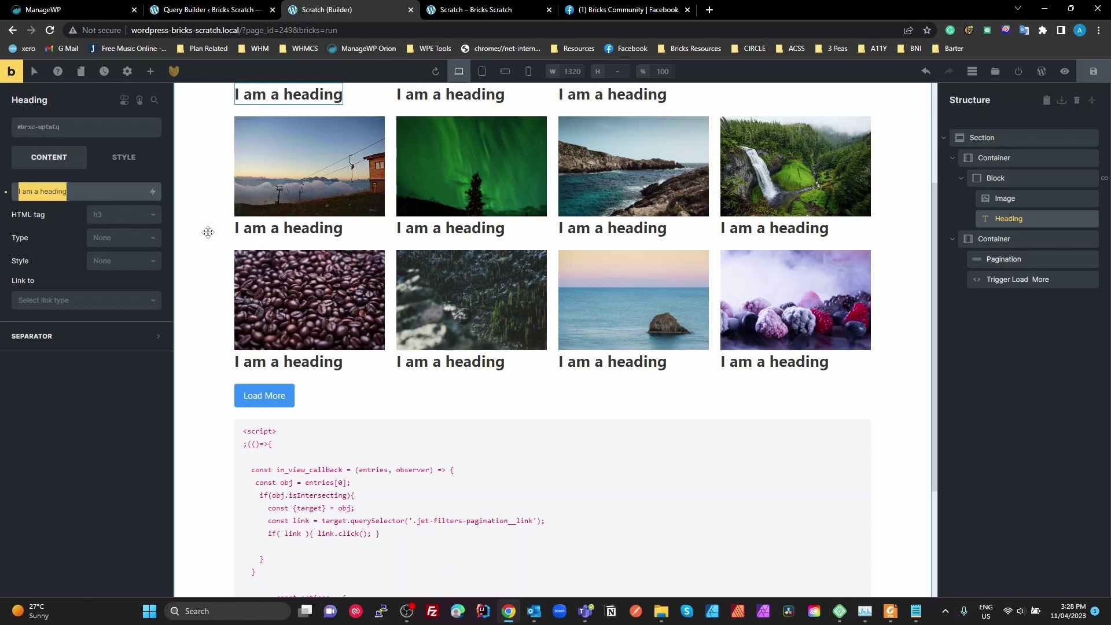
key("BackSpace")
left_click(153, 192)
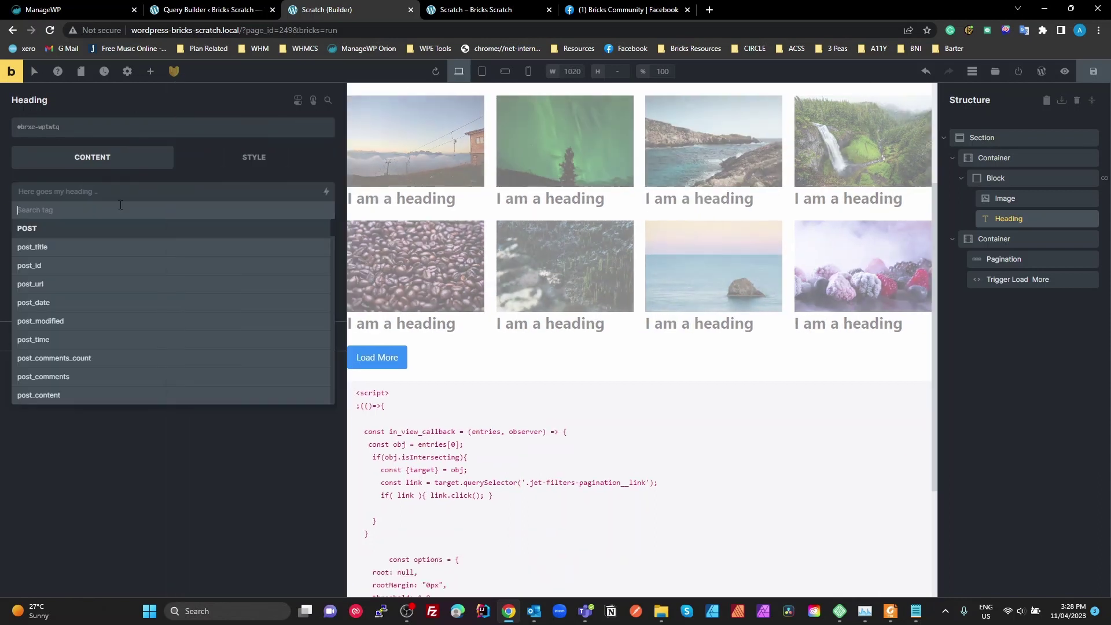
left_click(55, 249)
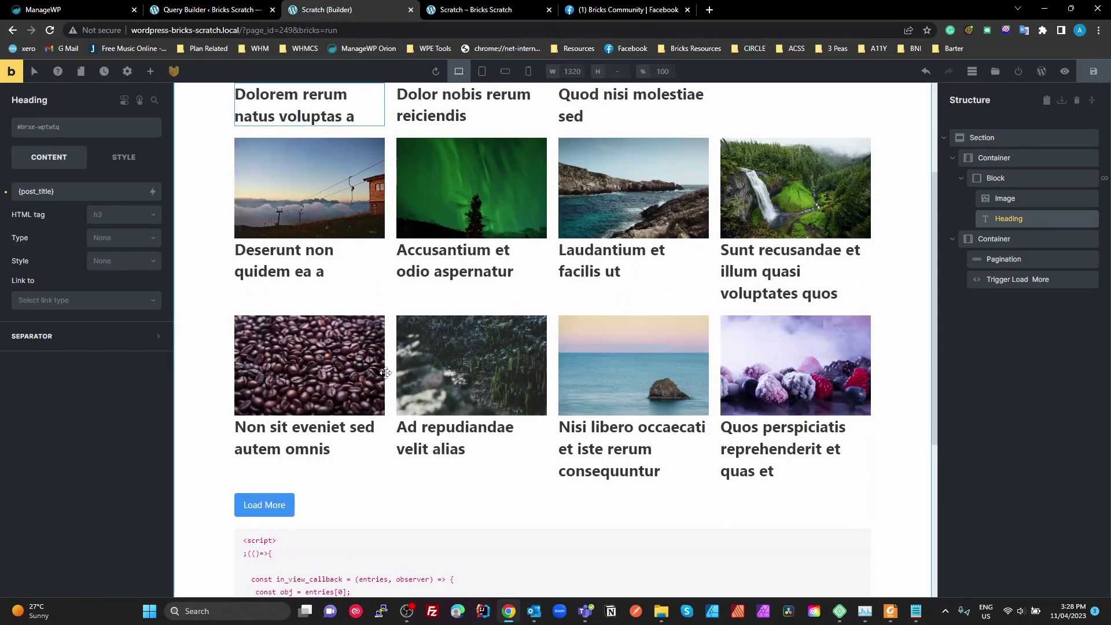
scroll(386, 373, "up", 2)
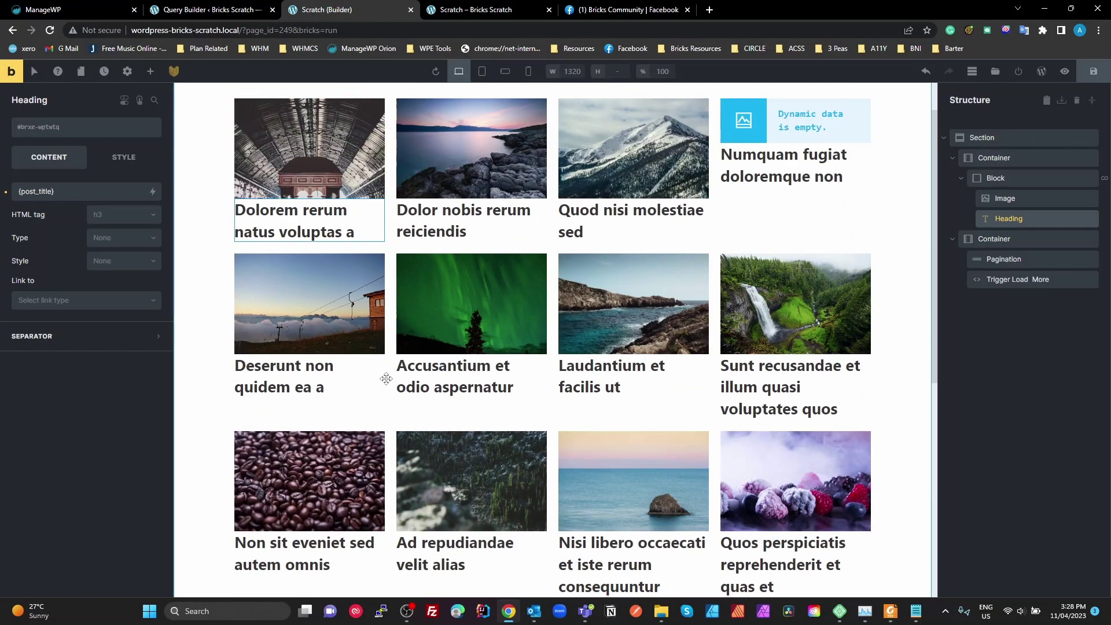
Step: Delete the existing Pagination element from the second Container below the post grid
scroll(383, 373, "down", 2)
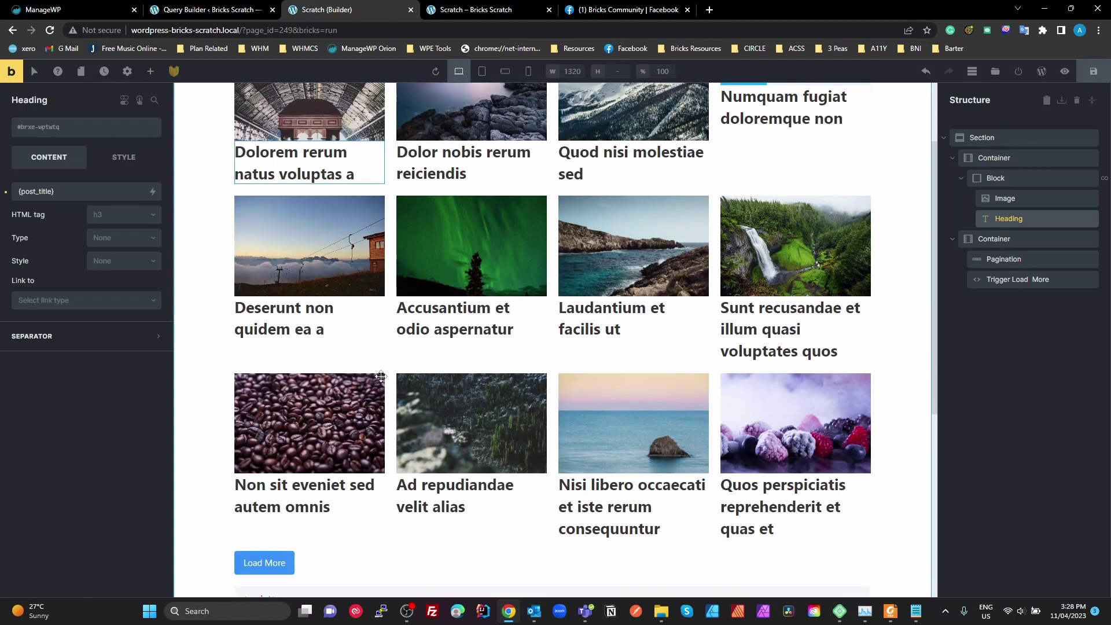
scroll(380, 377, "up", 1)
scroll(381, 377, "up", 2)
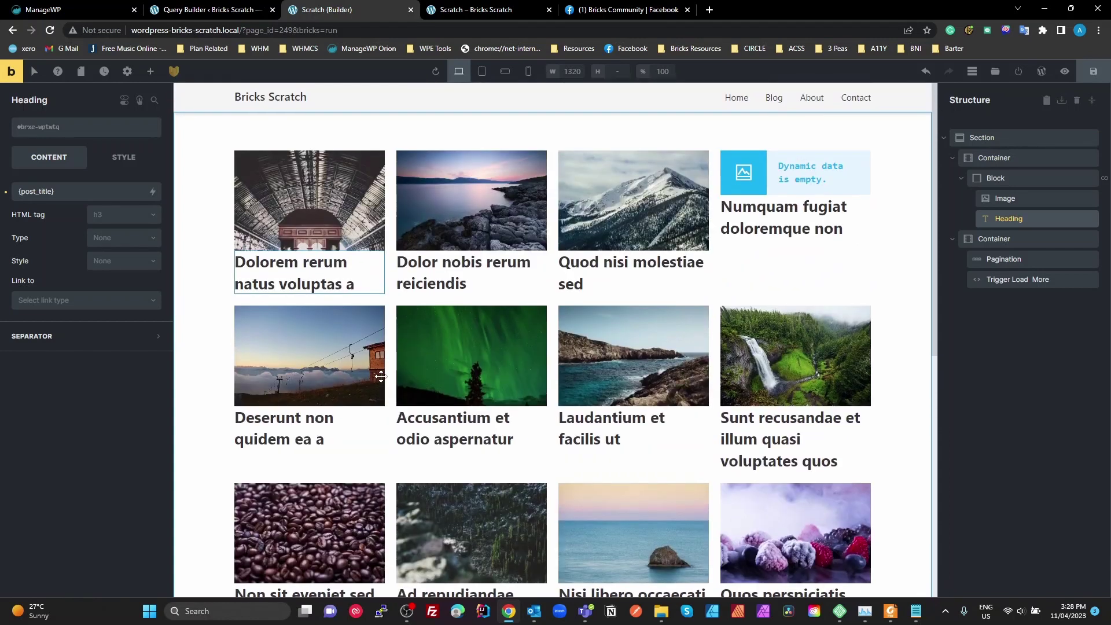
scroll(381, 377, "down", 7)
scroll(381, 376, "up", 3)
scroll(381, 377, "up", 2)
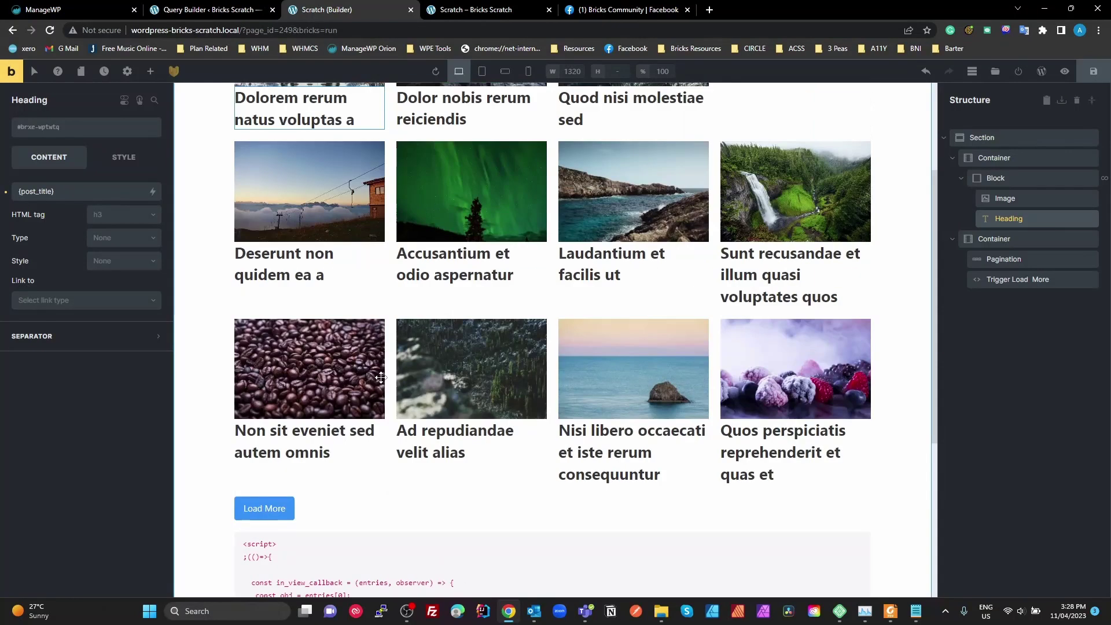
left_click(995, 260)
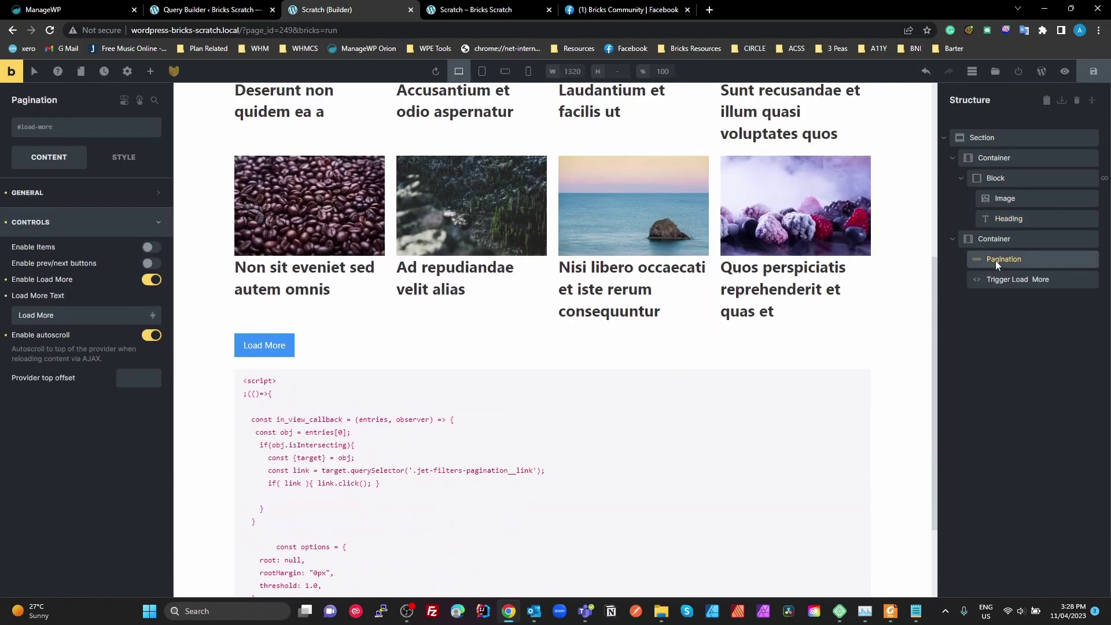
right_click(1077, 258)
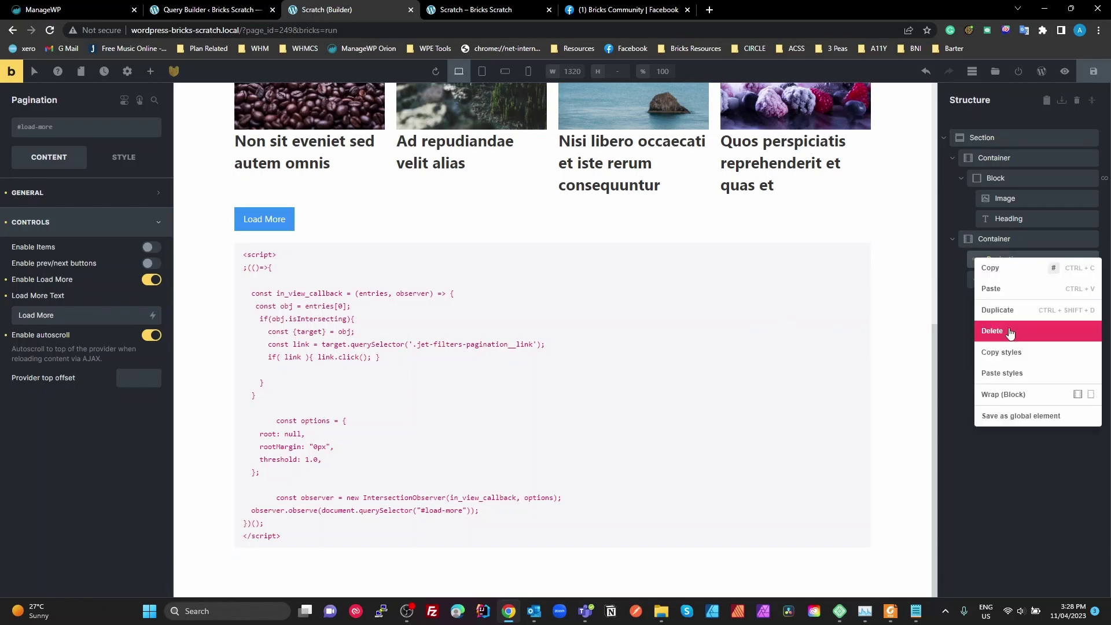
key("Delete")
Step: Add a JetSmartFilters Pagination element to the second Container, above the Trigger Load More code element
left_click(748, 316)
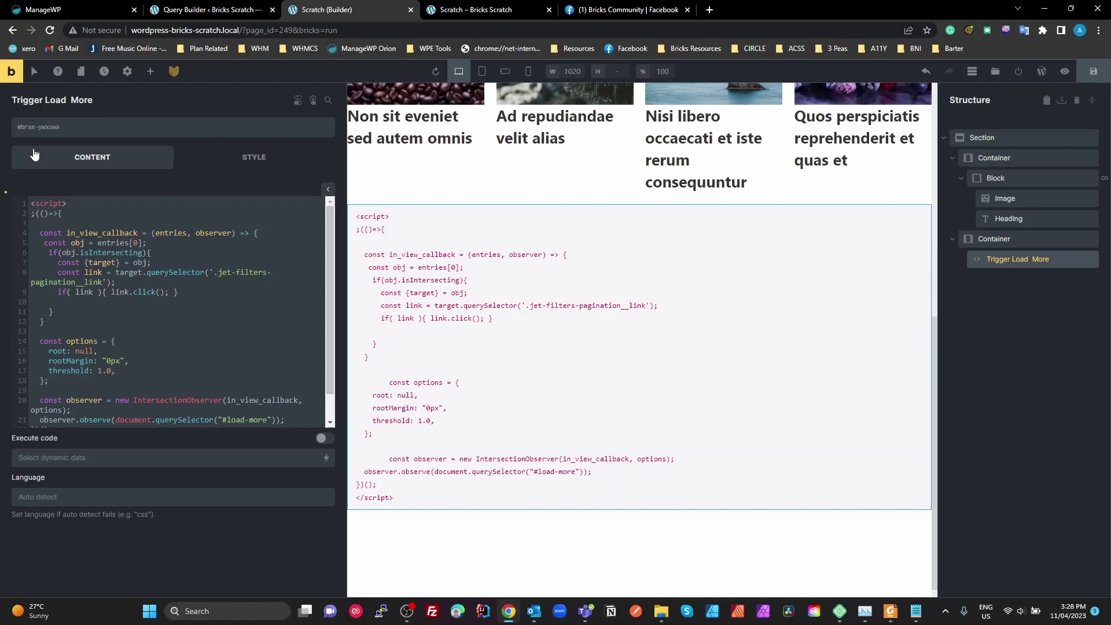
left_click(79, 131)
left_click(239, 109)
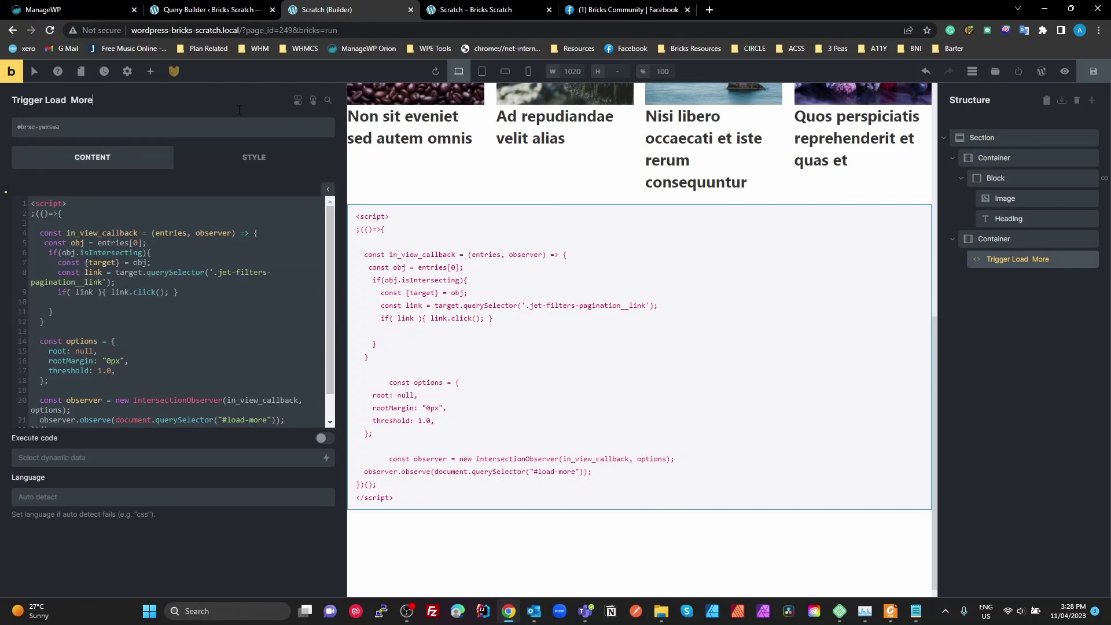
left_click(150, 72)
scroll(297, 339, "down", 20)
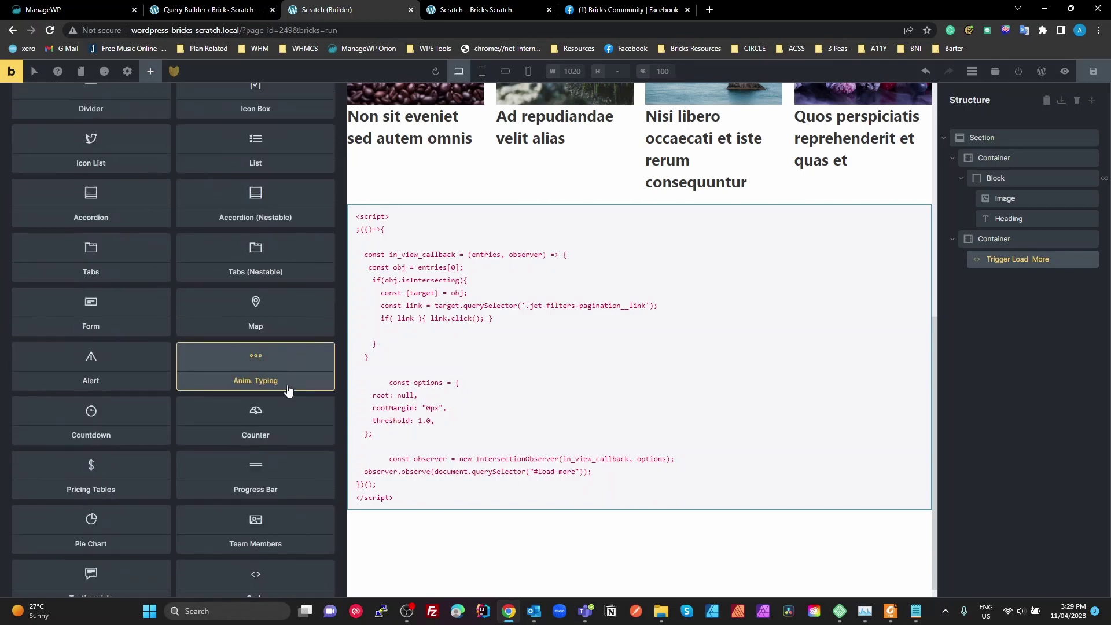
scroll(287, 397, "down", 8)
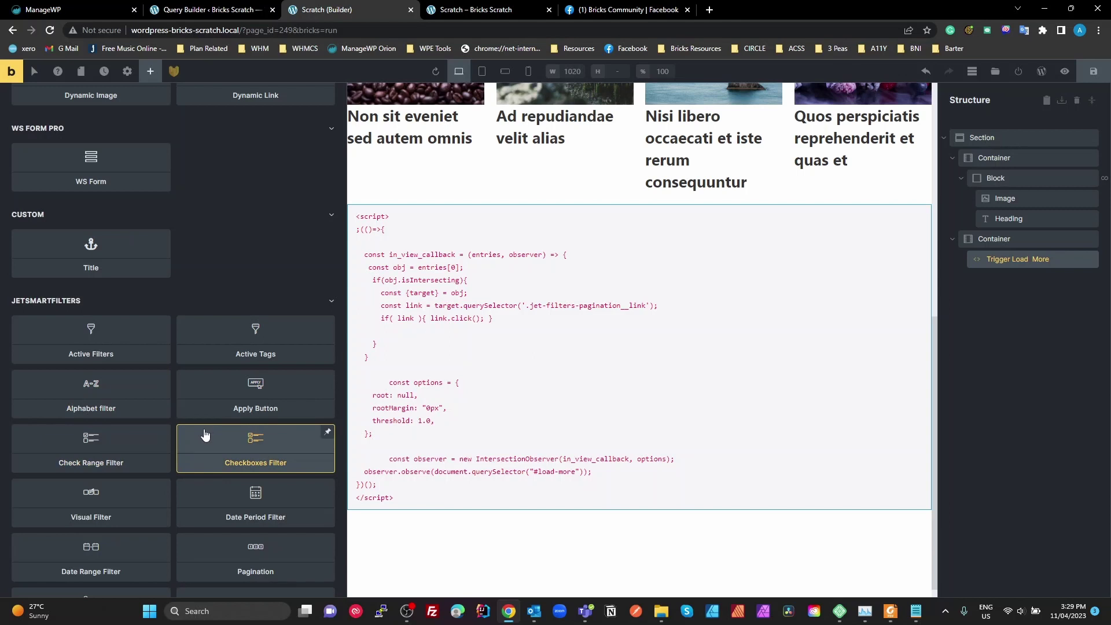
scroll(203, 433, "down", 3)
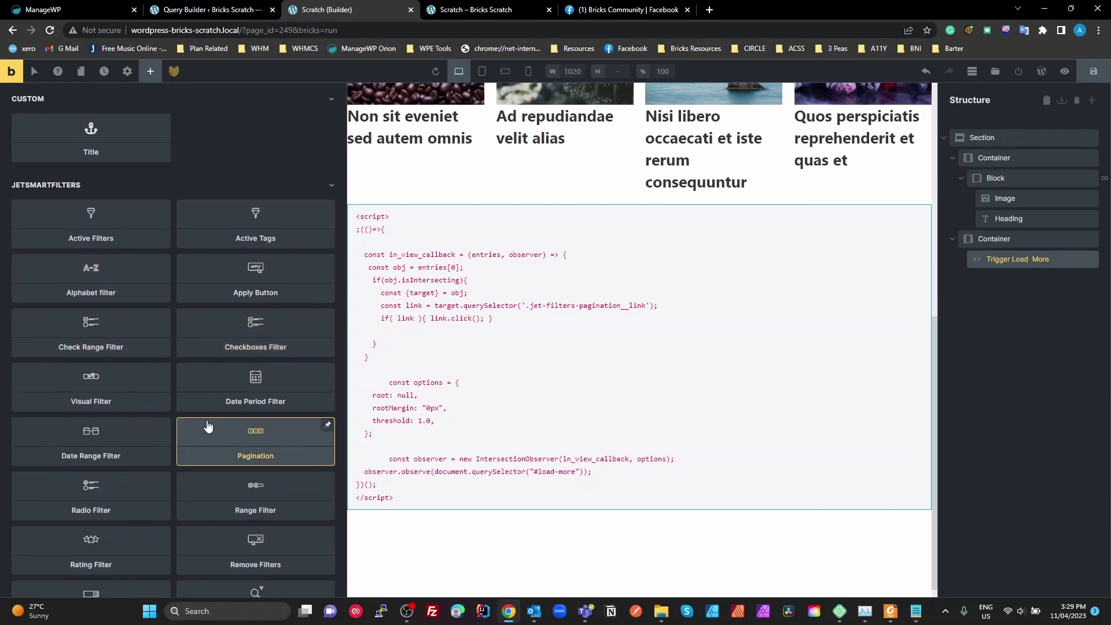
scroll(209, 429, "down", 1)
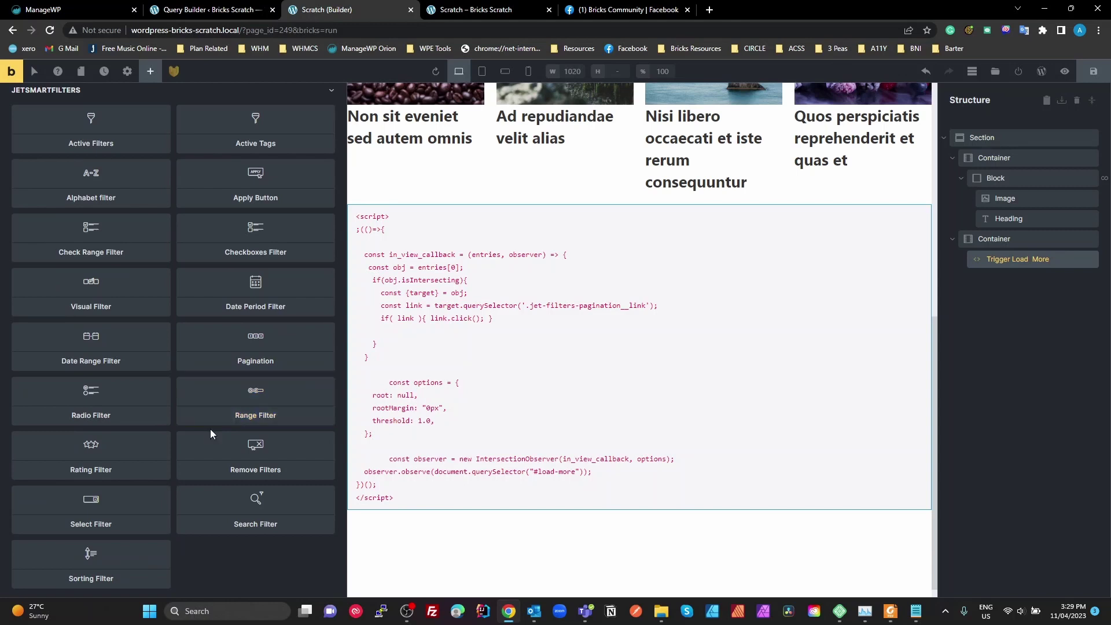
scroll(210, 433, "up", 5)
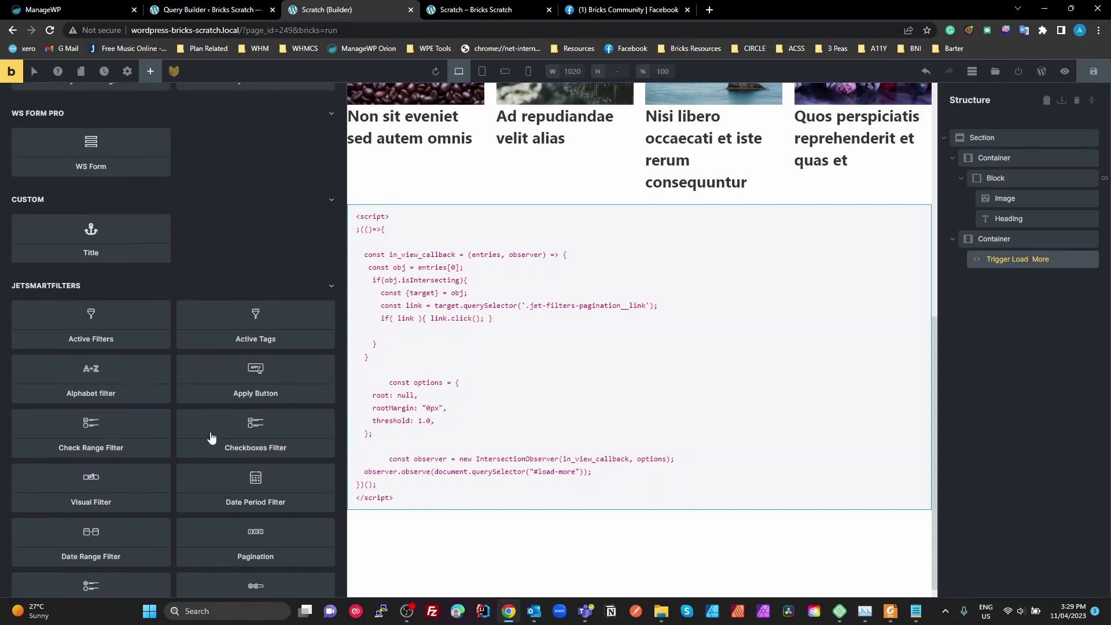
scroll(211, 438, "up", 3)
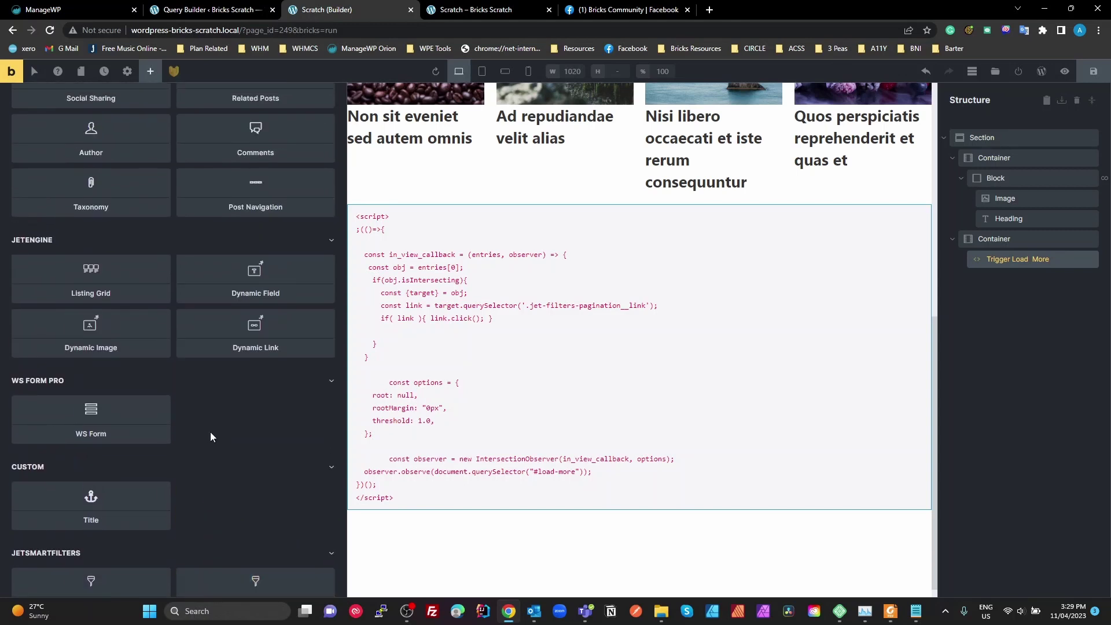
scroll(210, 432, "down", 4)
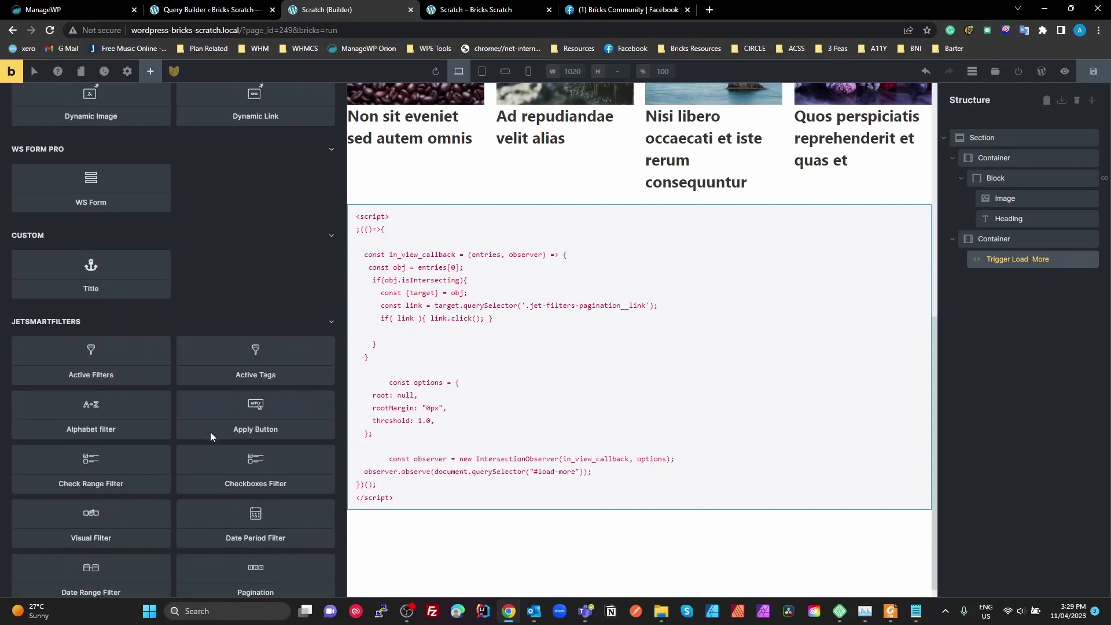
scroll(225, 433, "down", 2)
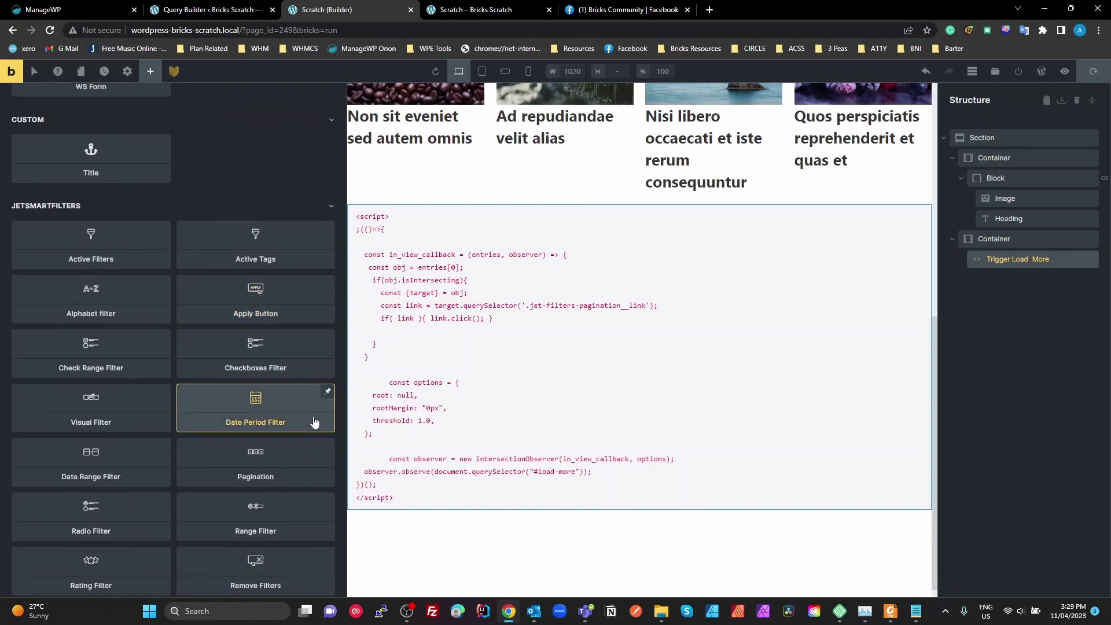
scroll(272, 412, "down", 1)
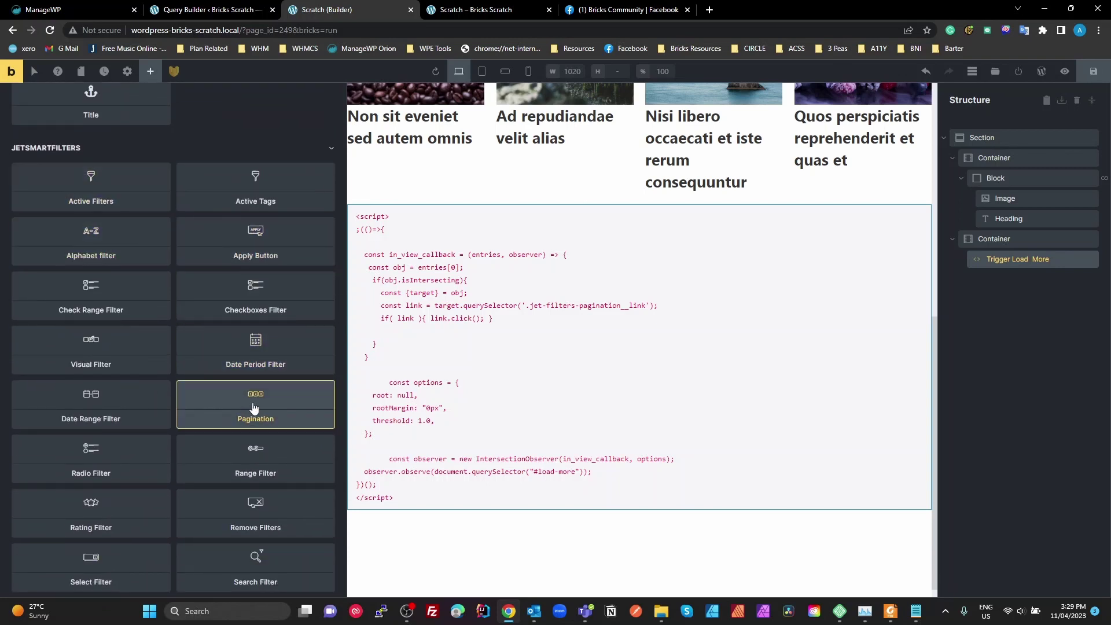
left_click_drag(256, 407, 986, 255)
Step: Set the new Pagination element to paginate the Bricks query loop
left_click(996, 264)
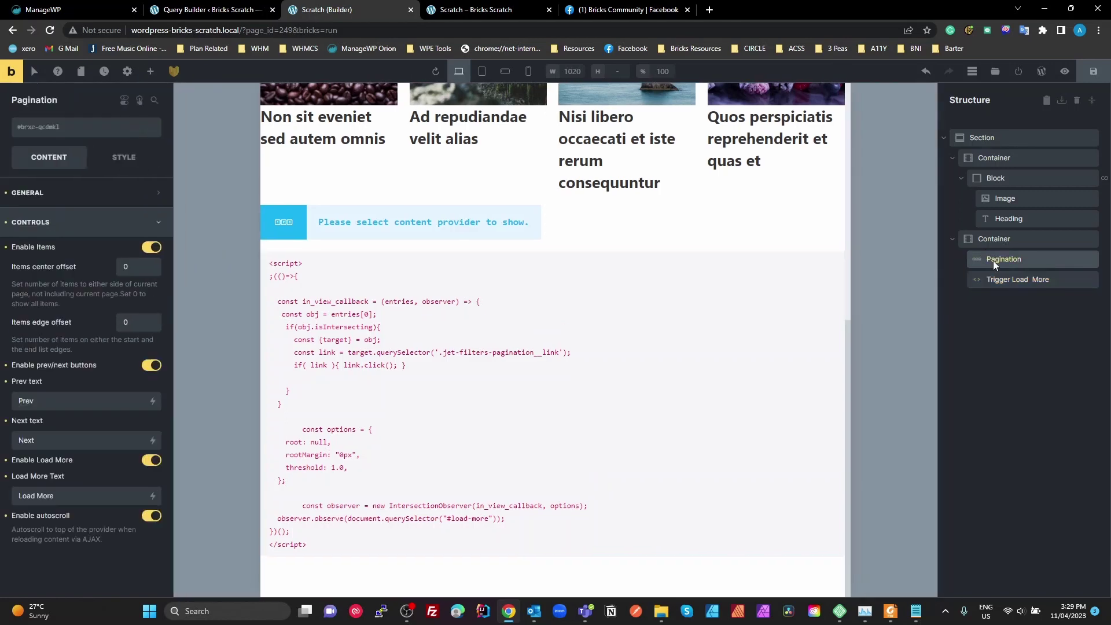
left_click(28, 200)
left_click(53, 238)
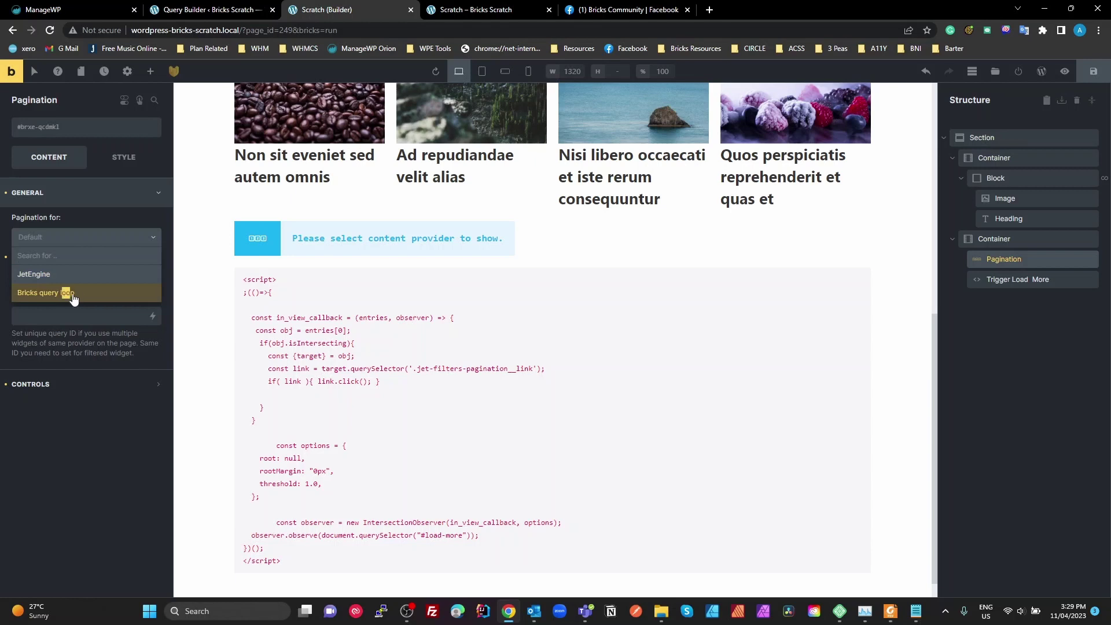
left_click(46, 292)
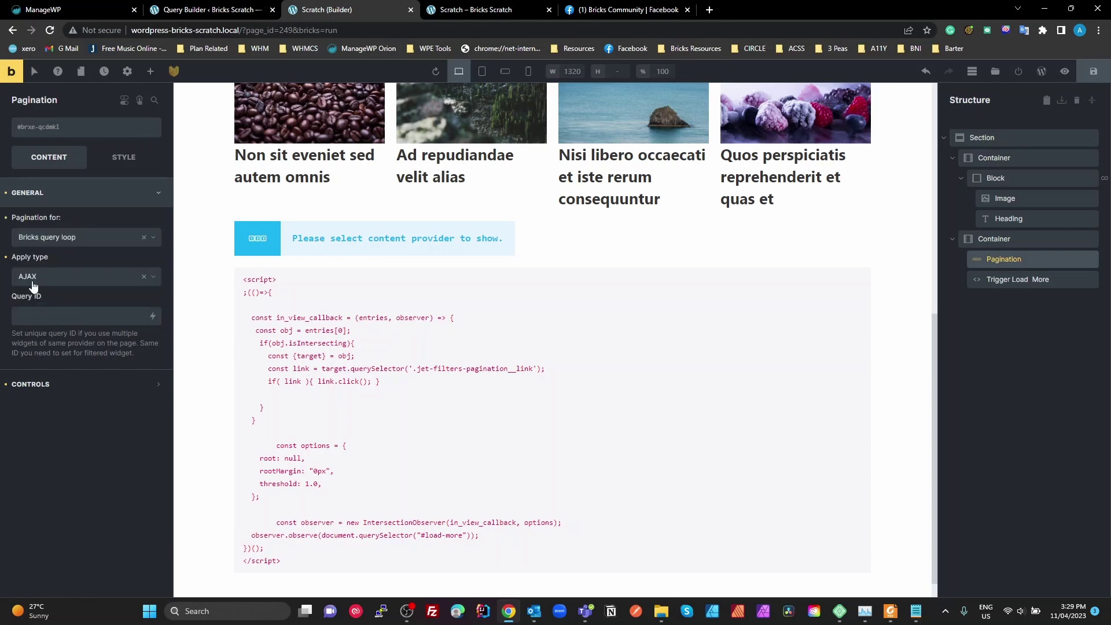
left_click(53, 237)
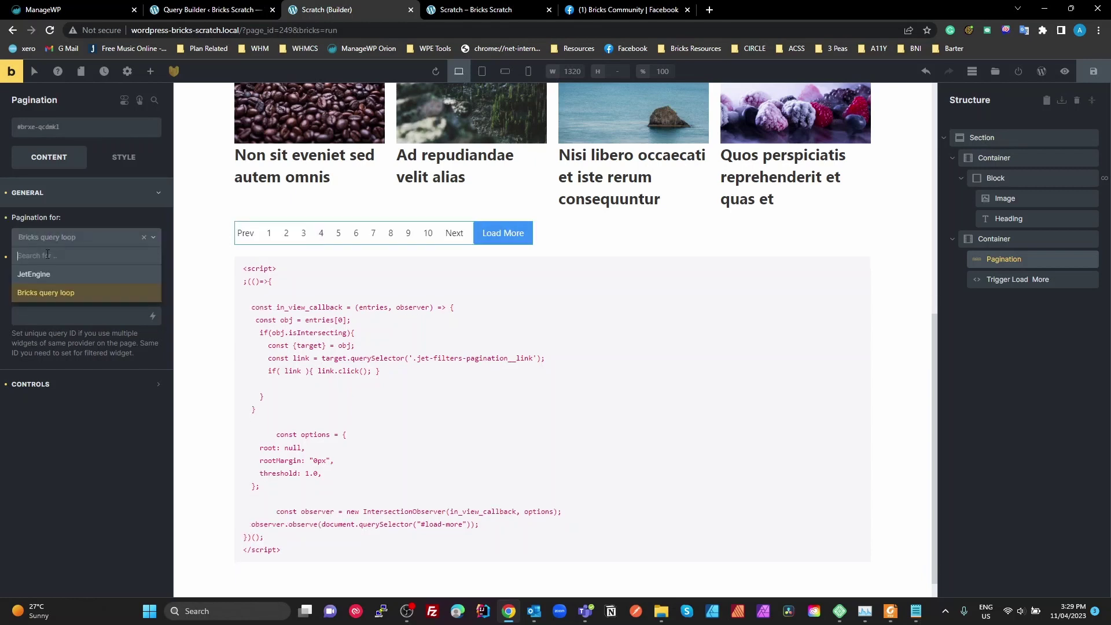
left_click(62, 293)
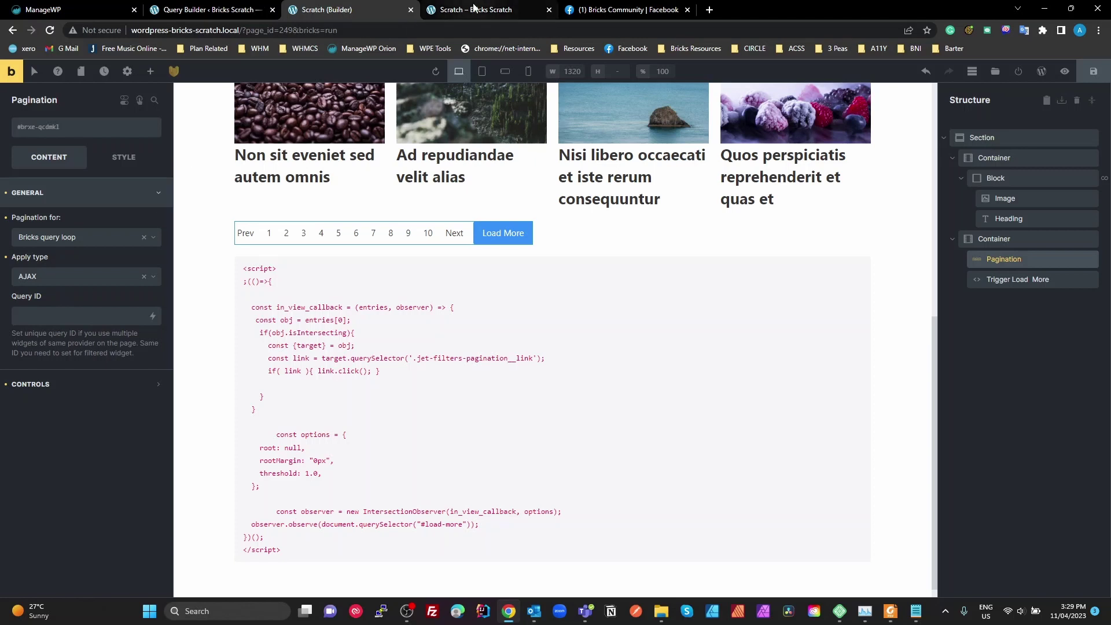
Step: Set the Pagination element's query ID to test-query, matching the ID in the JetEngine query
left_click(456, 10)
left_click(208, 9)
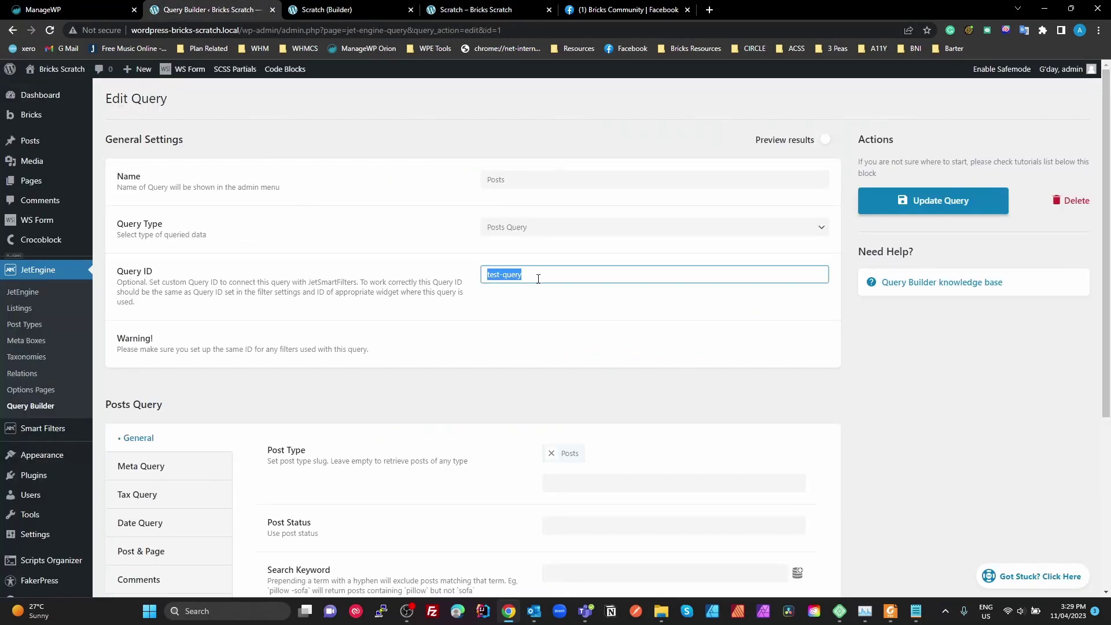
left_click(476, 13)
left_click(288, 12)
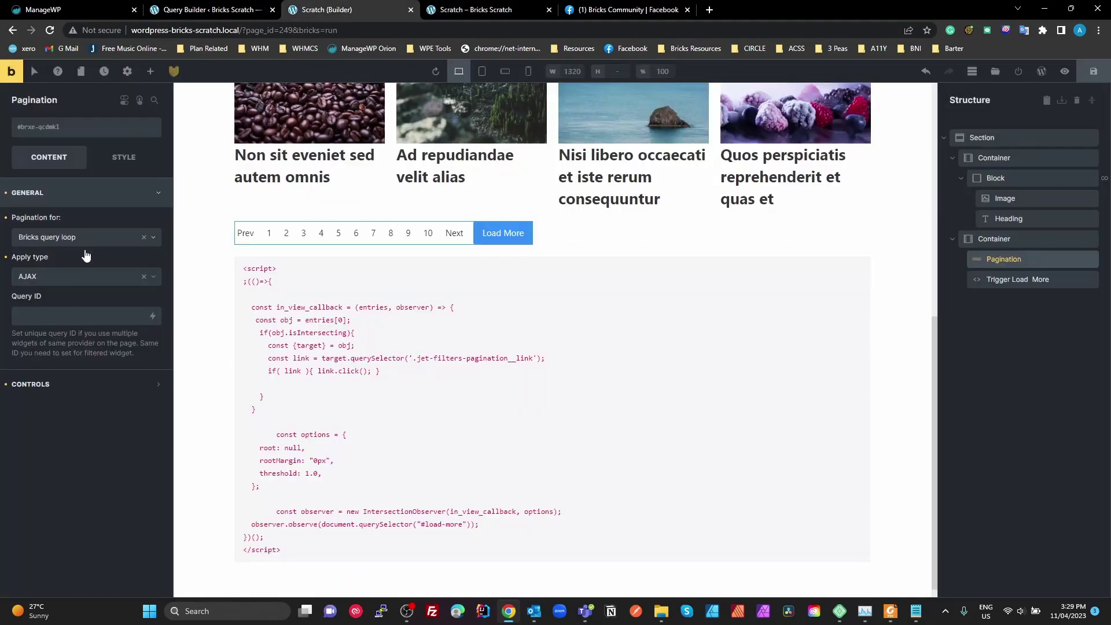
left_click(58, 312)
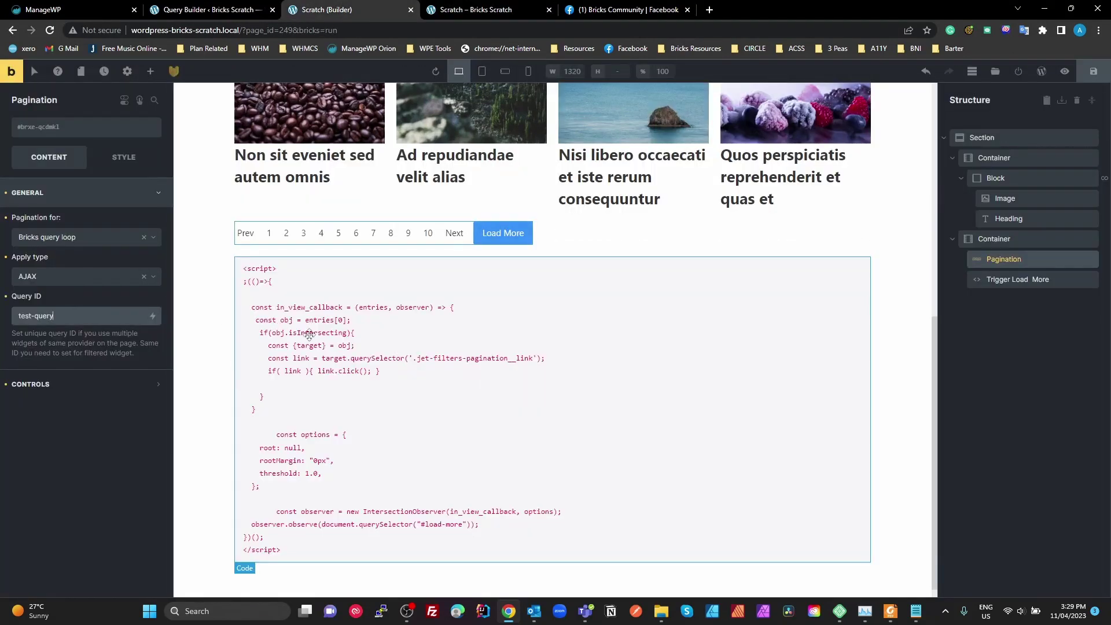
Step: Compare the query ID in the loop Block, the JetEngine query and the Pagination element
scroll(599, 313, "up", 4)
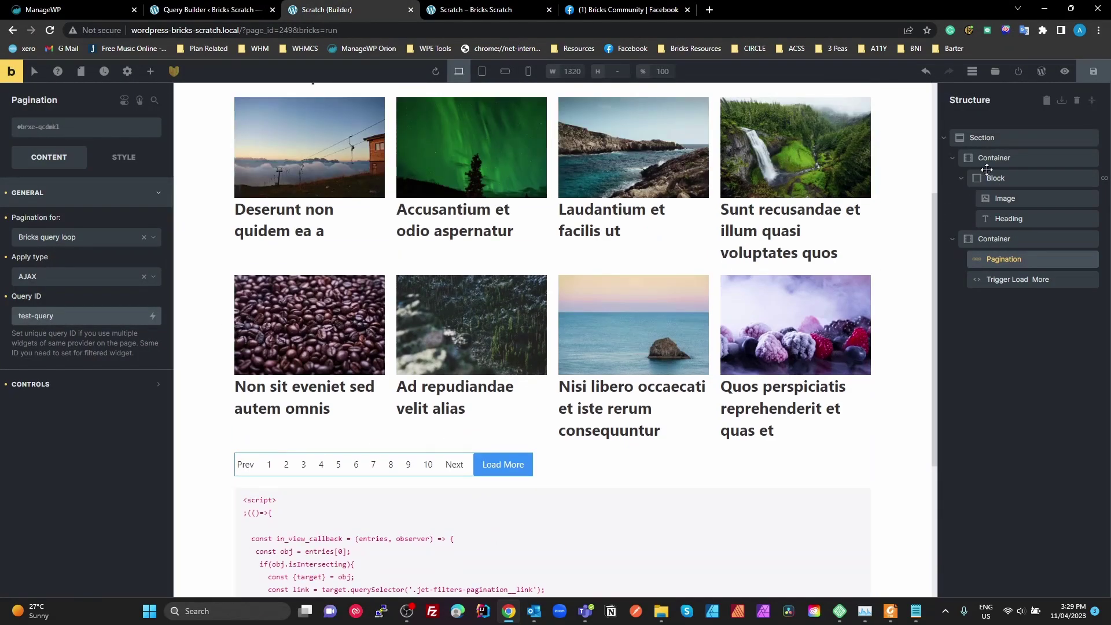
left_click(1034, 183)
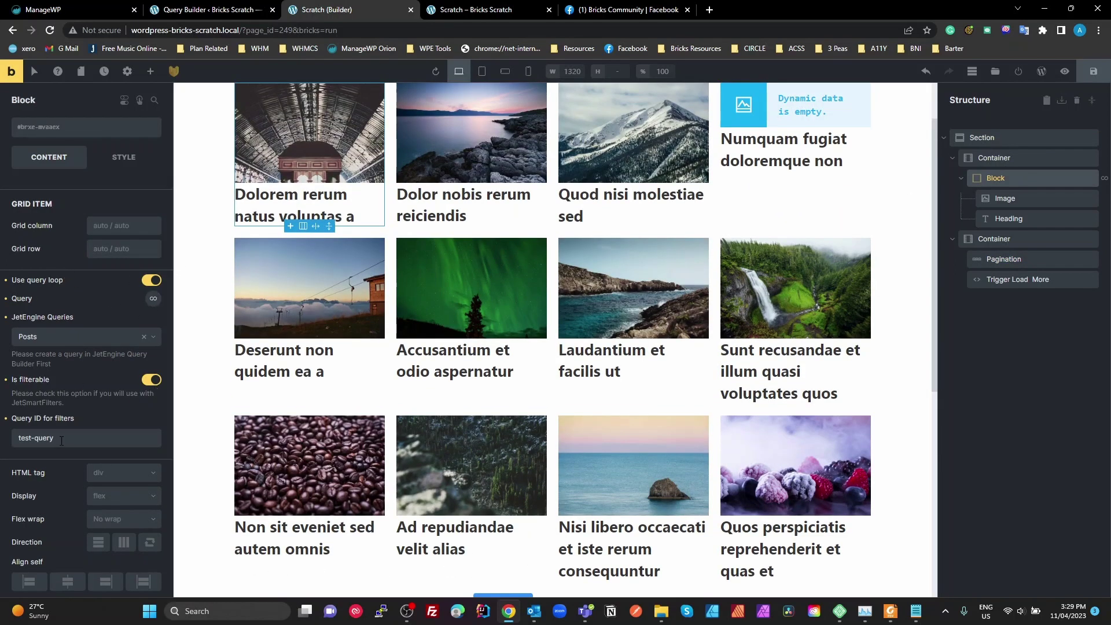
left_click_drag(61, 441, 1, 450)
left_click(222, 9)
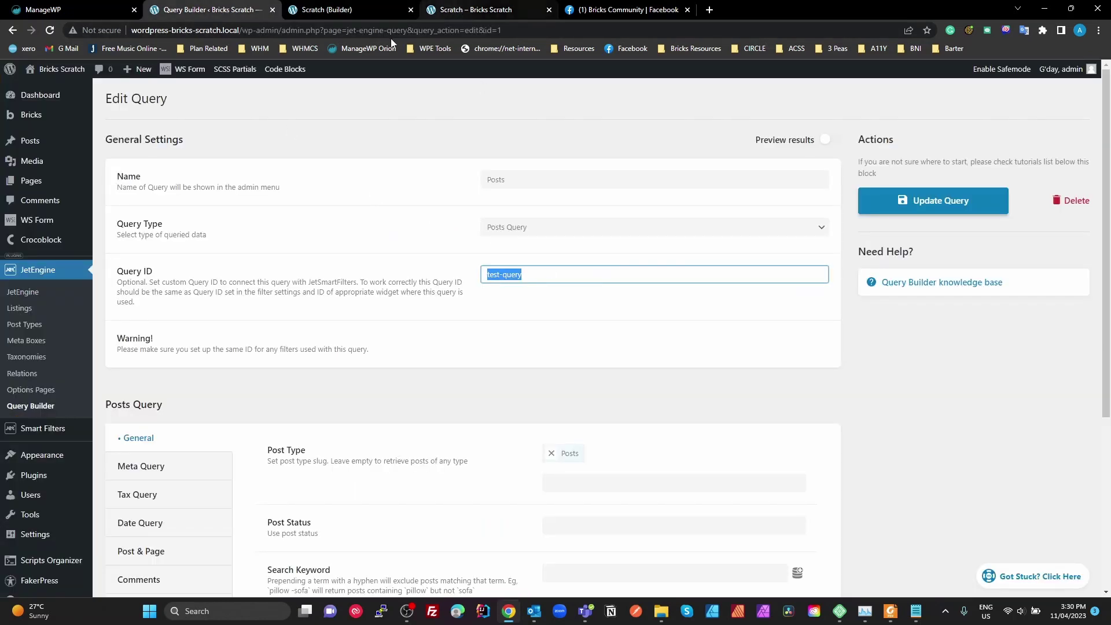
left_click(345, 16)
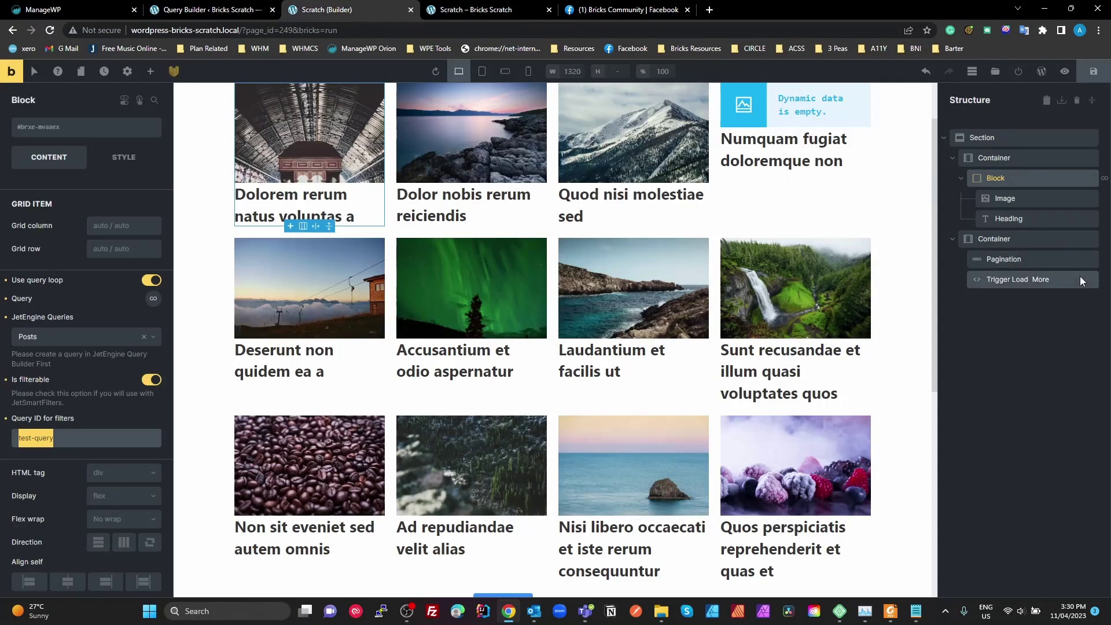
left_click(991, 261)
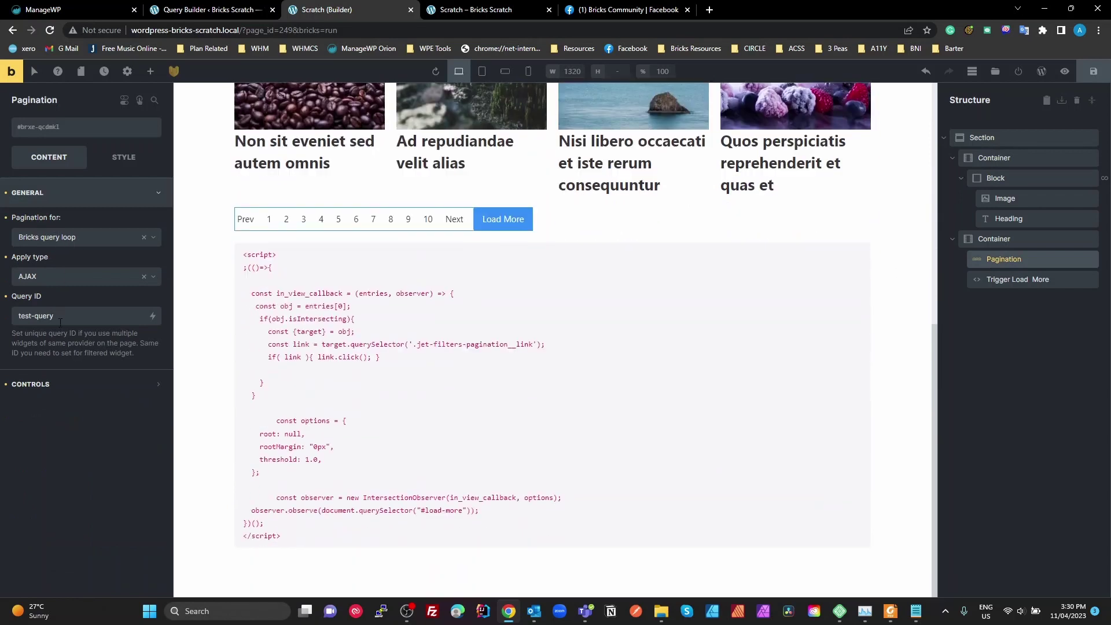
left_click_drag(60, 322, 2, 336)
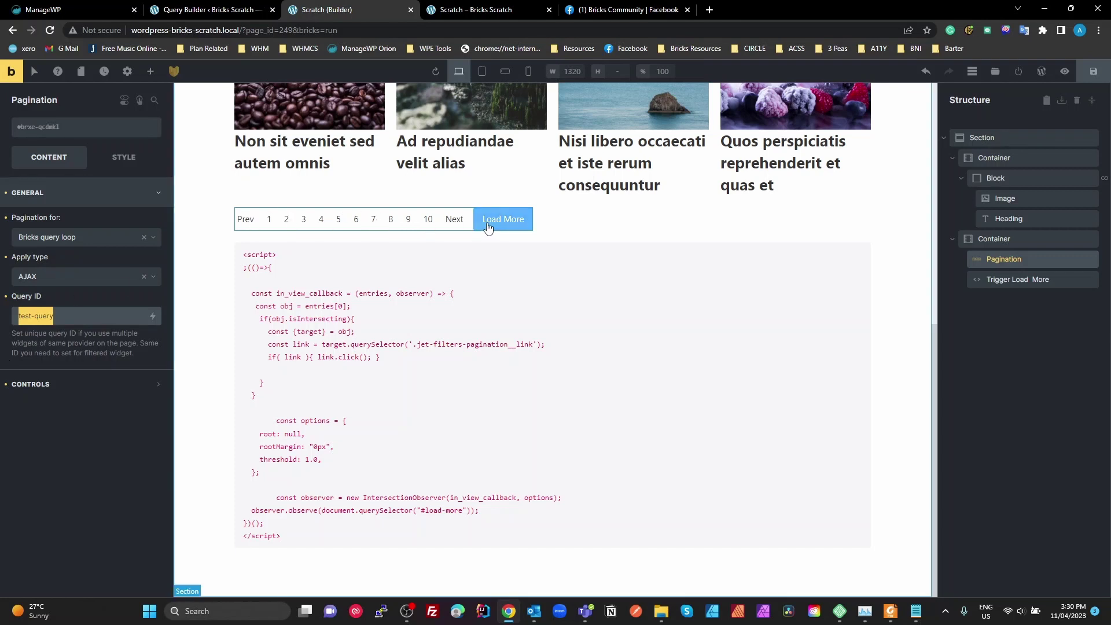
Step: Disable the Pagination element's page items and prev/next buttons, keeping only Load More enabled
left_click(32, 385)
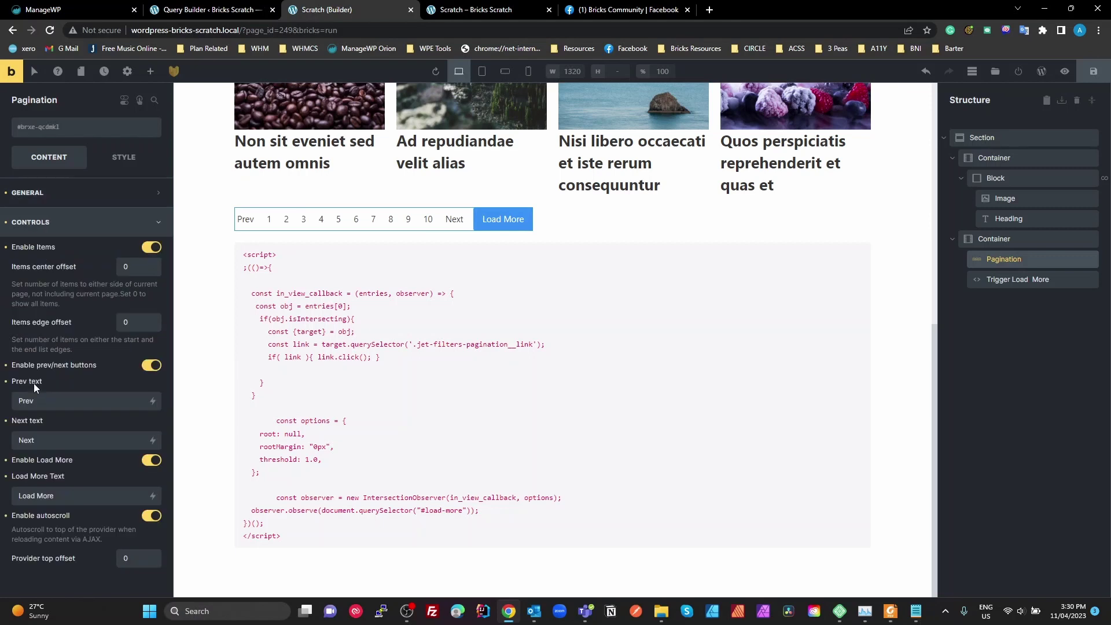
left_click(152, 248)
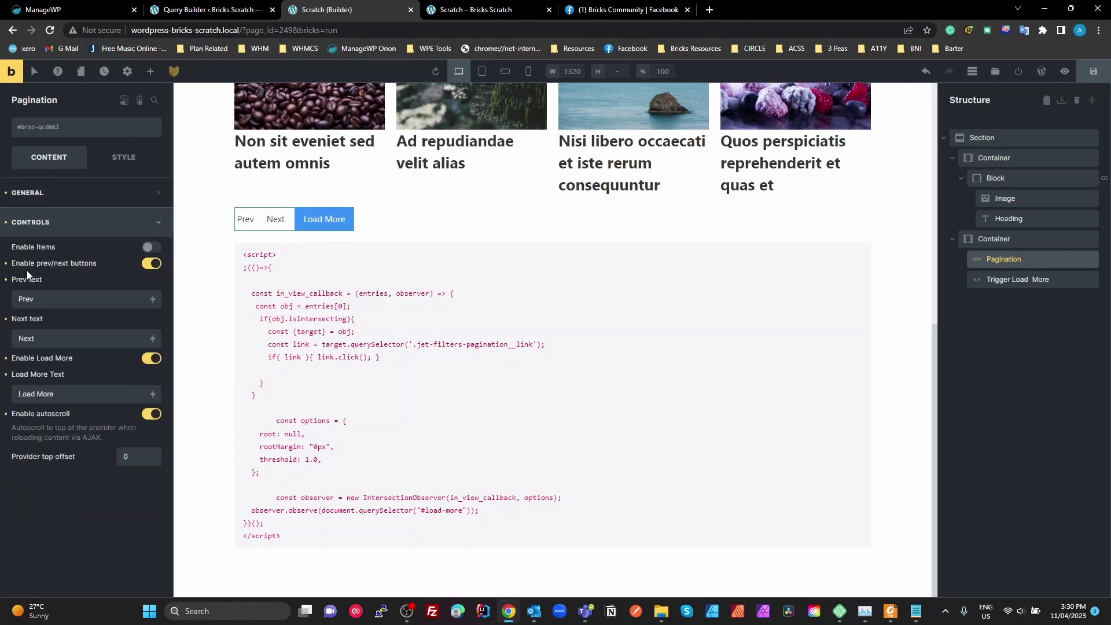
left_click(7, 264)
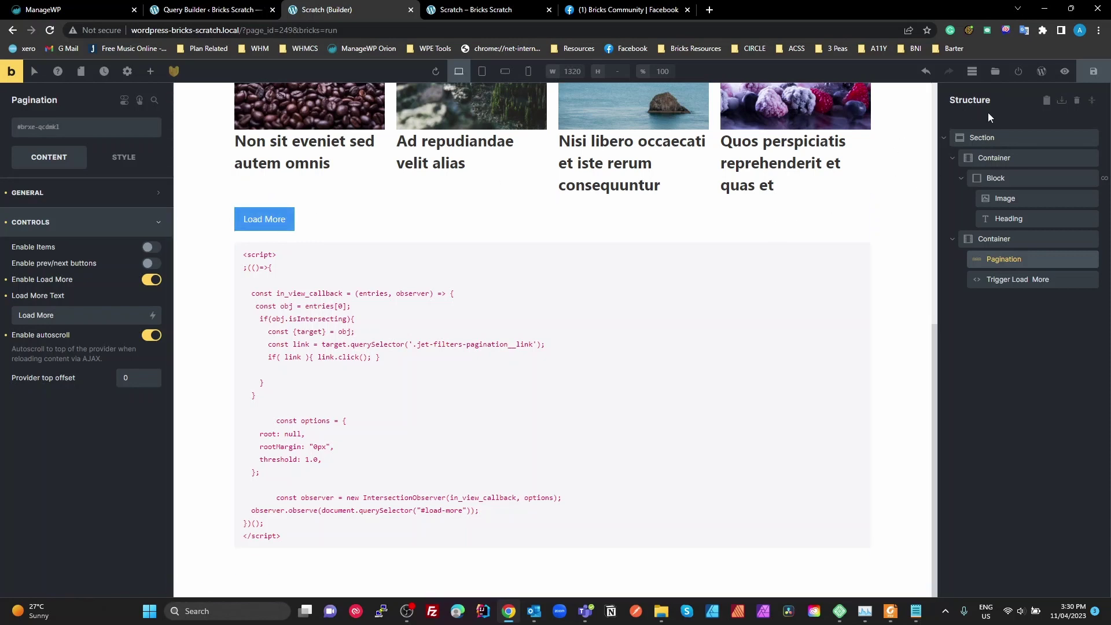
Step: Save the page and reload its front-end preview to check the grid and pagination
left_click(1093, 72)
left_click(483, 15)
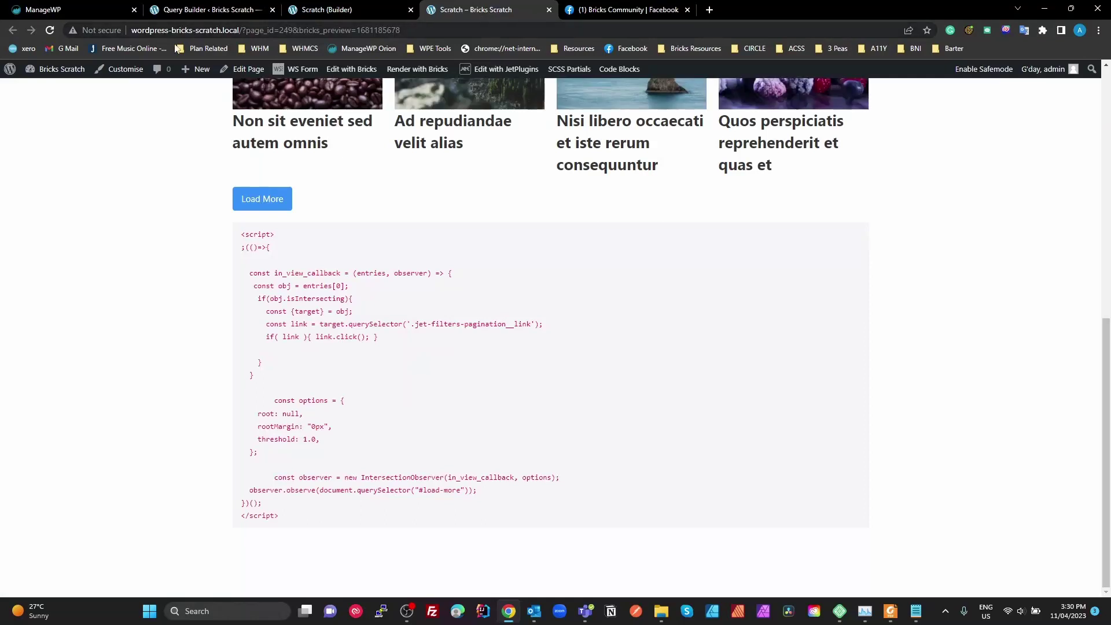
left_click(51, 31)
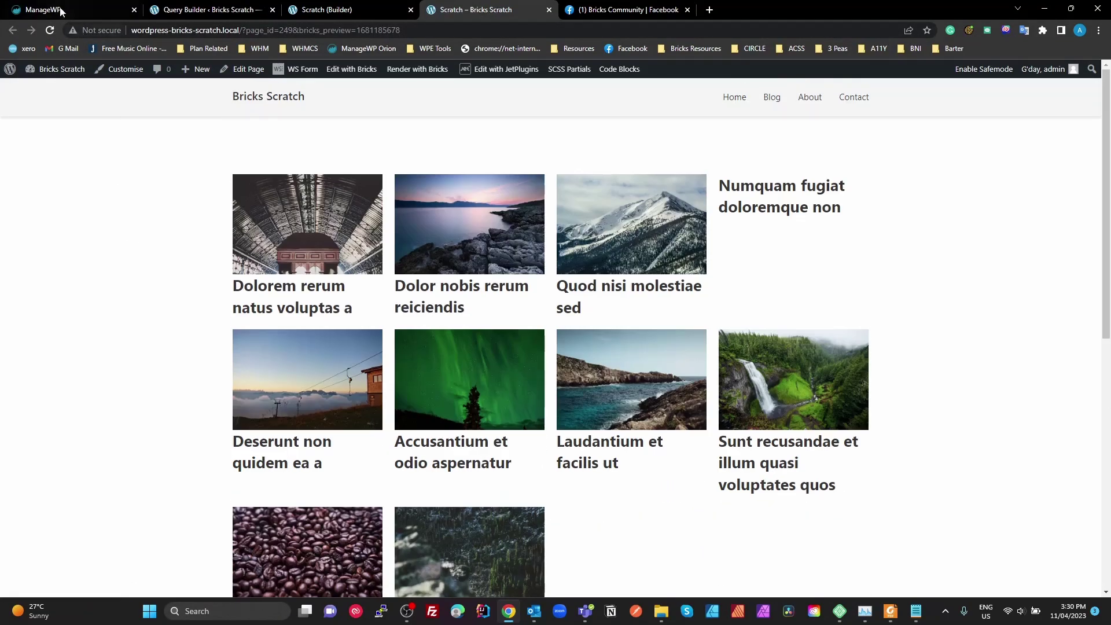
Step: Reload the front-end preview and compare its post grid with the Posts Per Page setting in the JetEngine query's pagination options
left_click(51, 31)
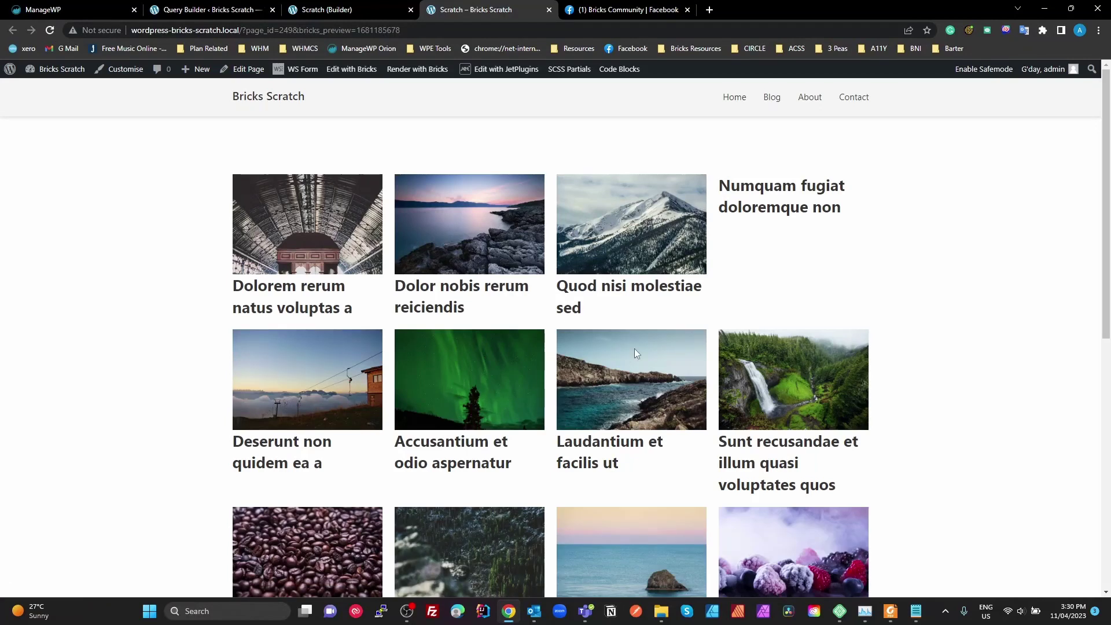
scroll(909, 434, "down", 1)
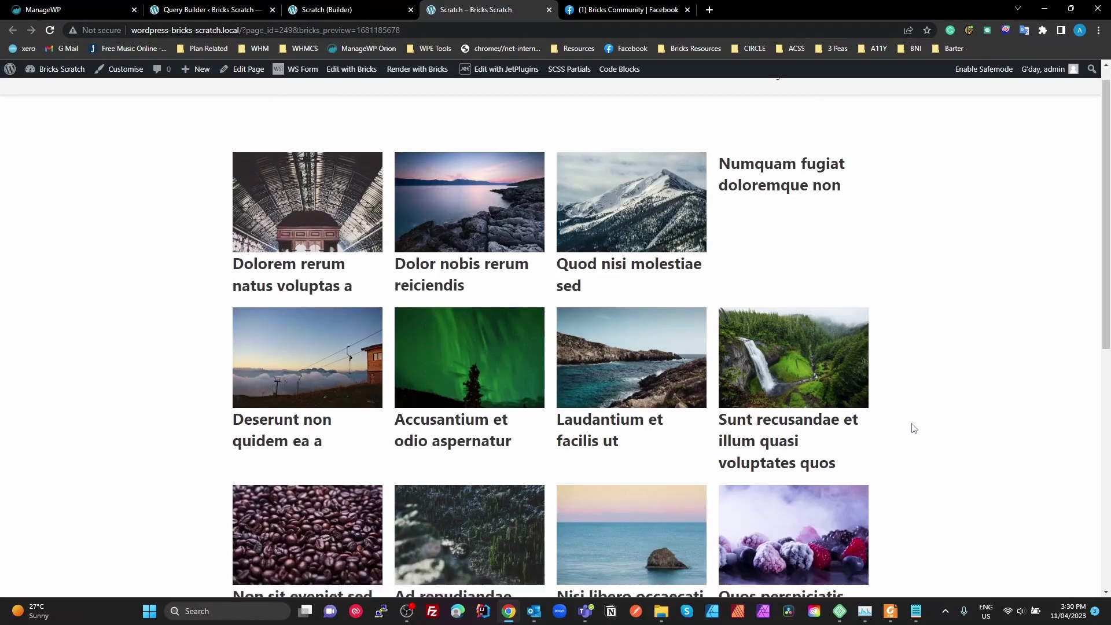
left_click(223, 10)
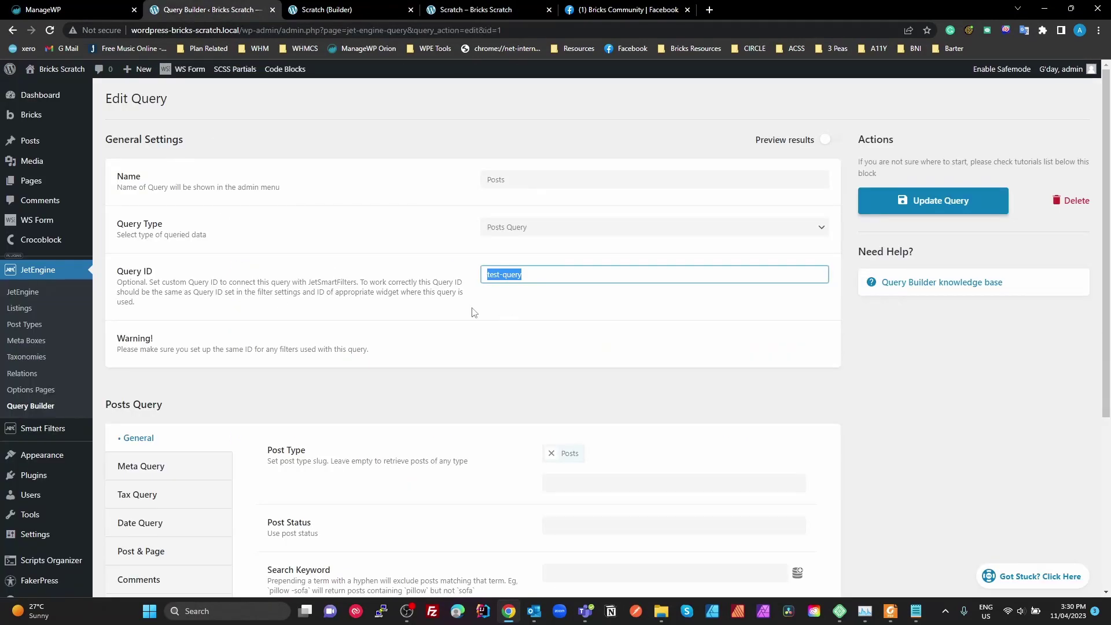
scroll(165, 437, "down", 2)
left_click(181, 489)
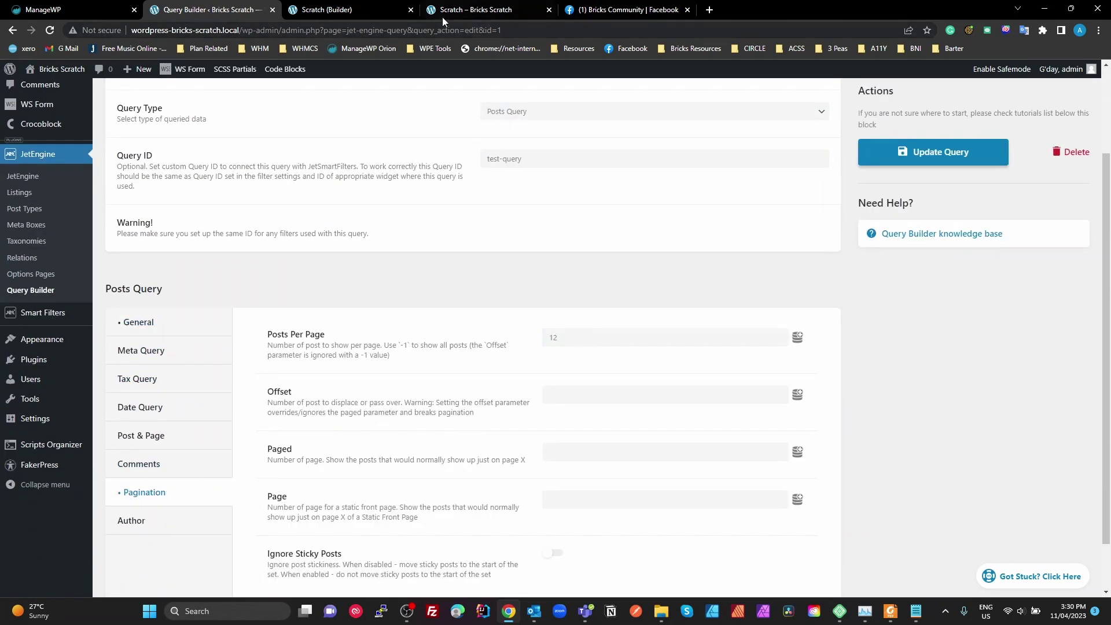
left_click(470, 10)
scroll(463, 357, "down", 1)
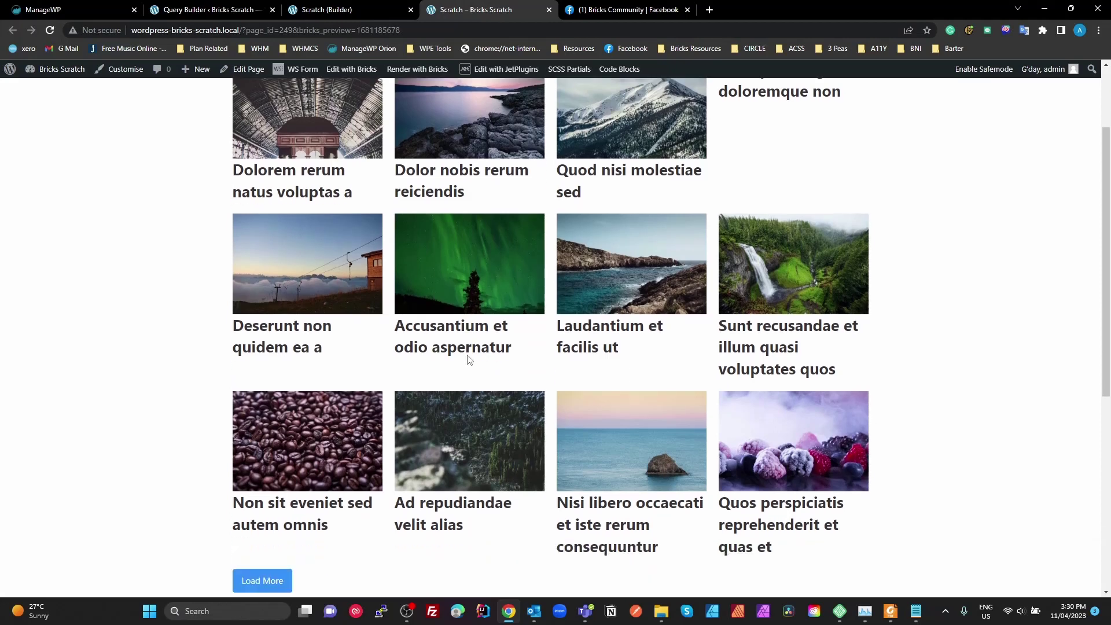
Step: Test Load More pagination on the front-end preview by loading three further batches of posts
scroll(276, 587, "down", 3)
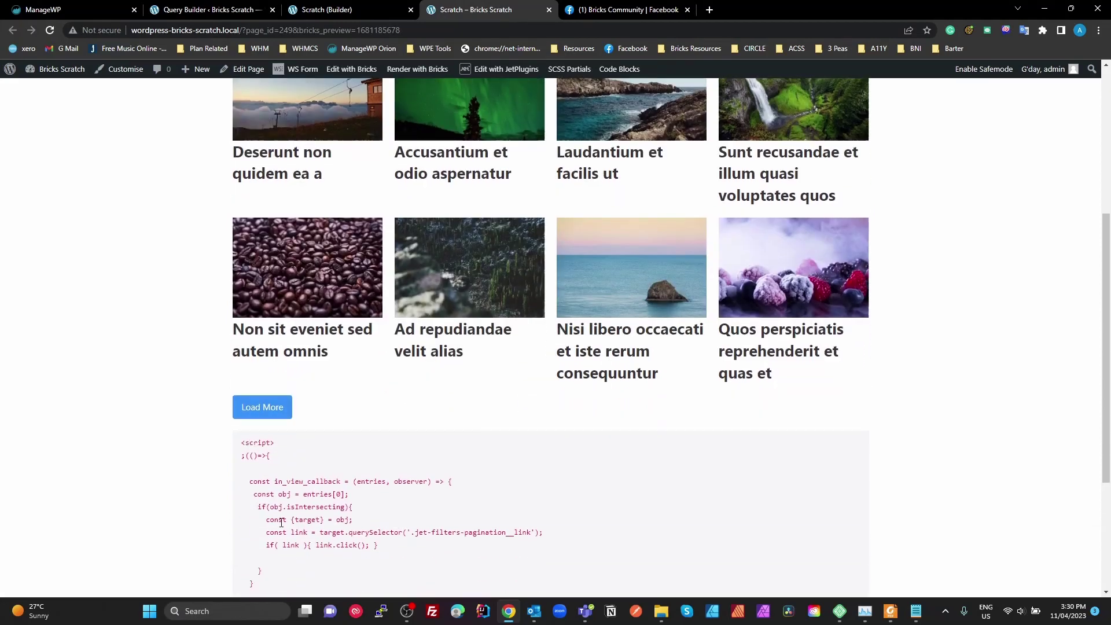
left_click(276, 412)
scroll(290, 429, "down", 10)
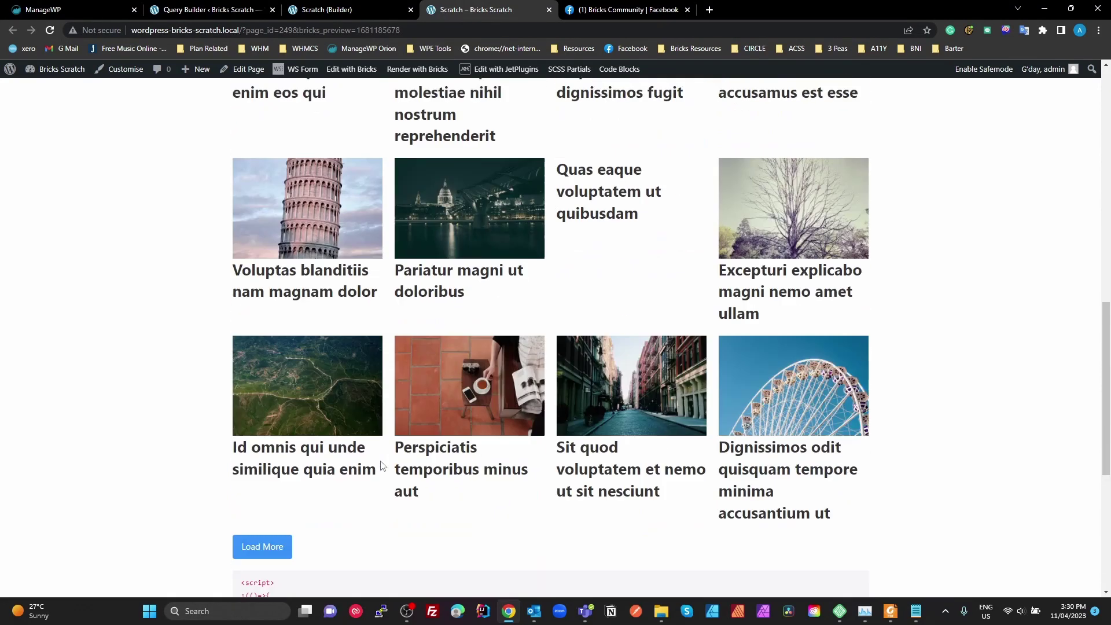
left_click(249, 356)
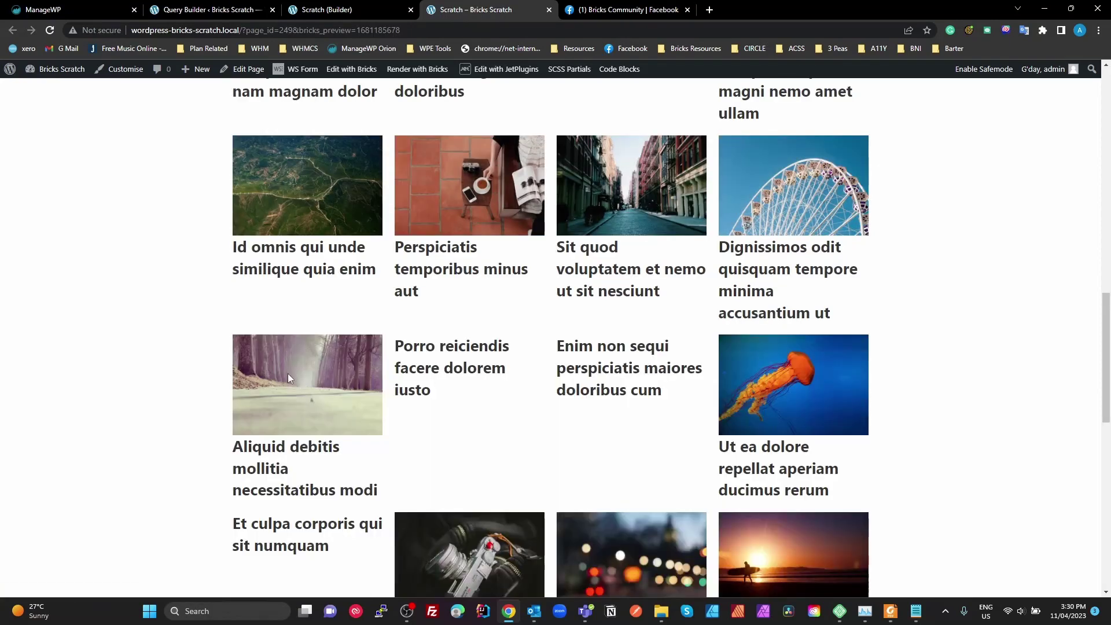
scroll(289, 382, "down", 5)
scroll(296, 390, "down", 5)
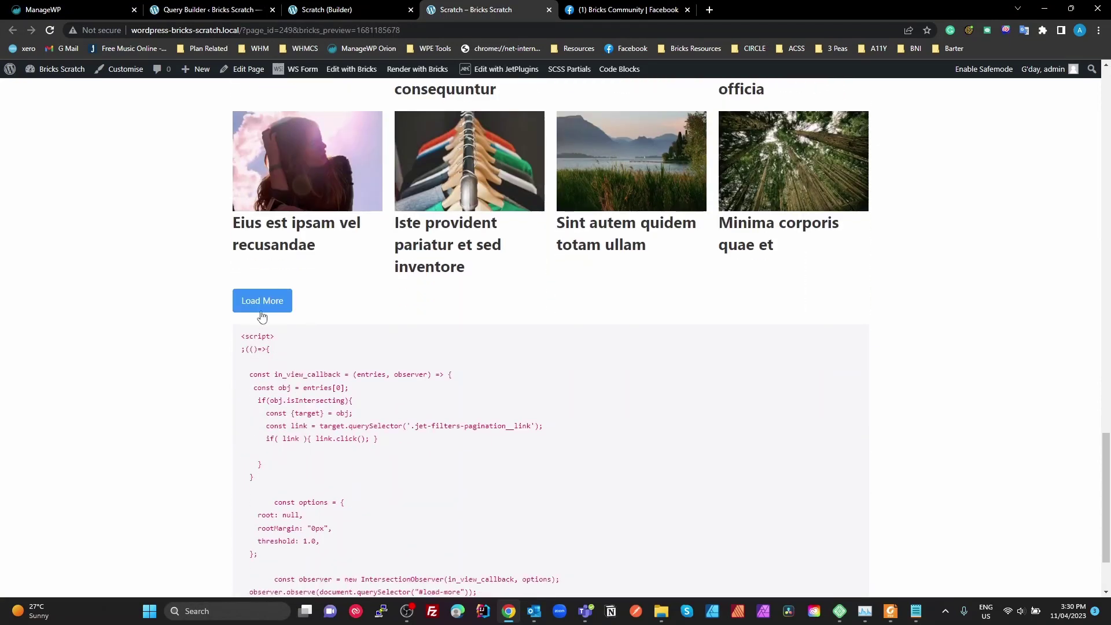
left_click(262, 310)
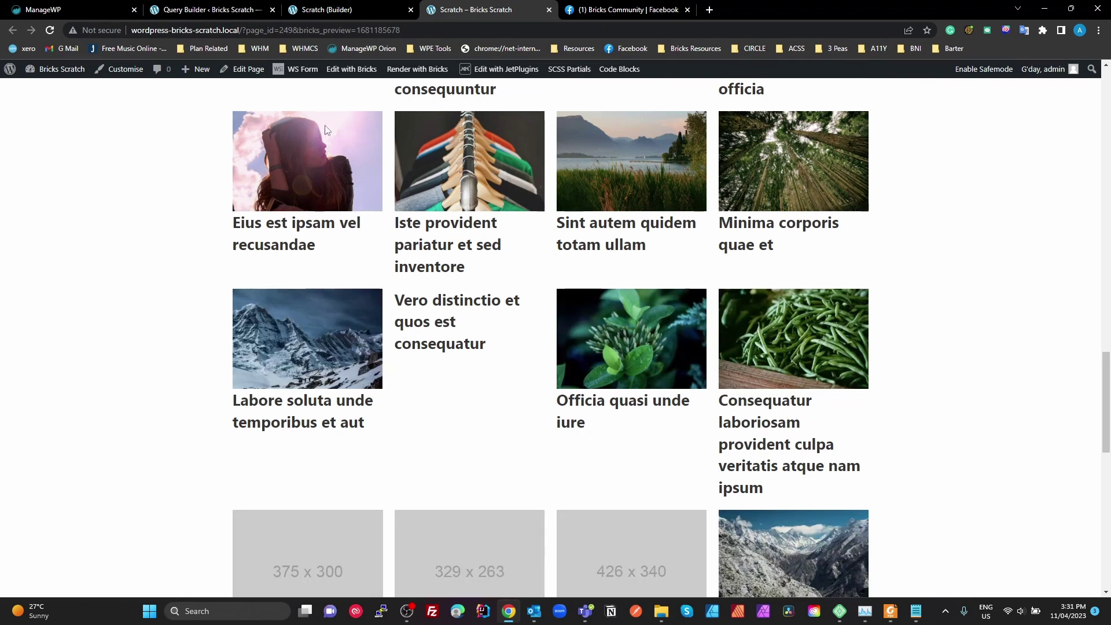
Step: Set the Pagination element's ID to #load-more in the builder, copying the name from the Trigger Load More script
left_click(316, 15)
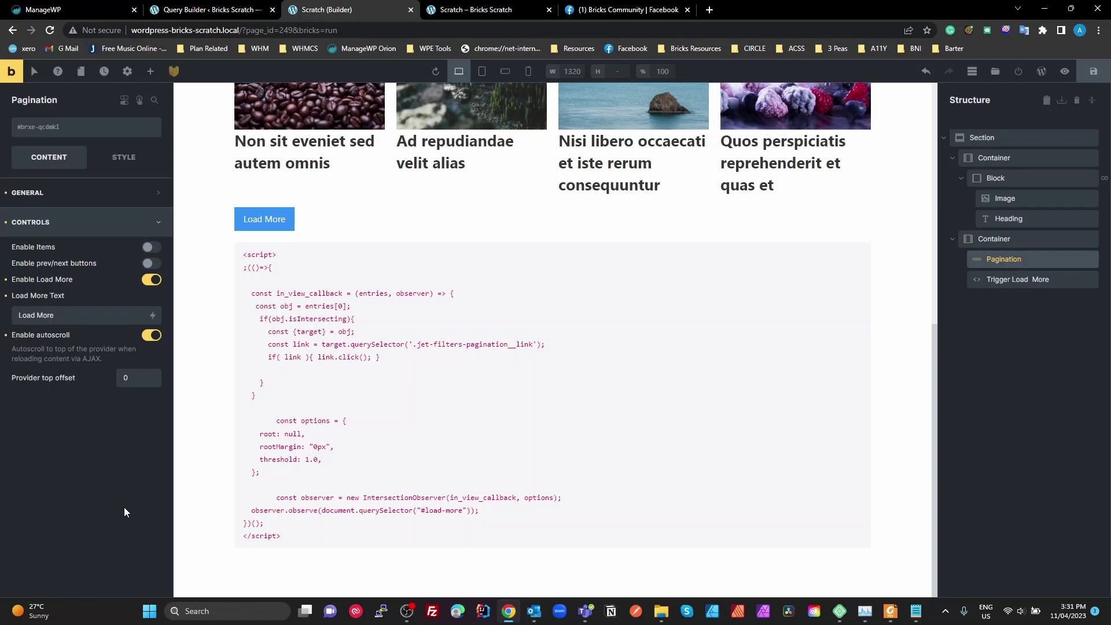
left_click(999, 283)
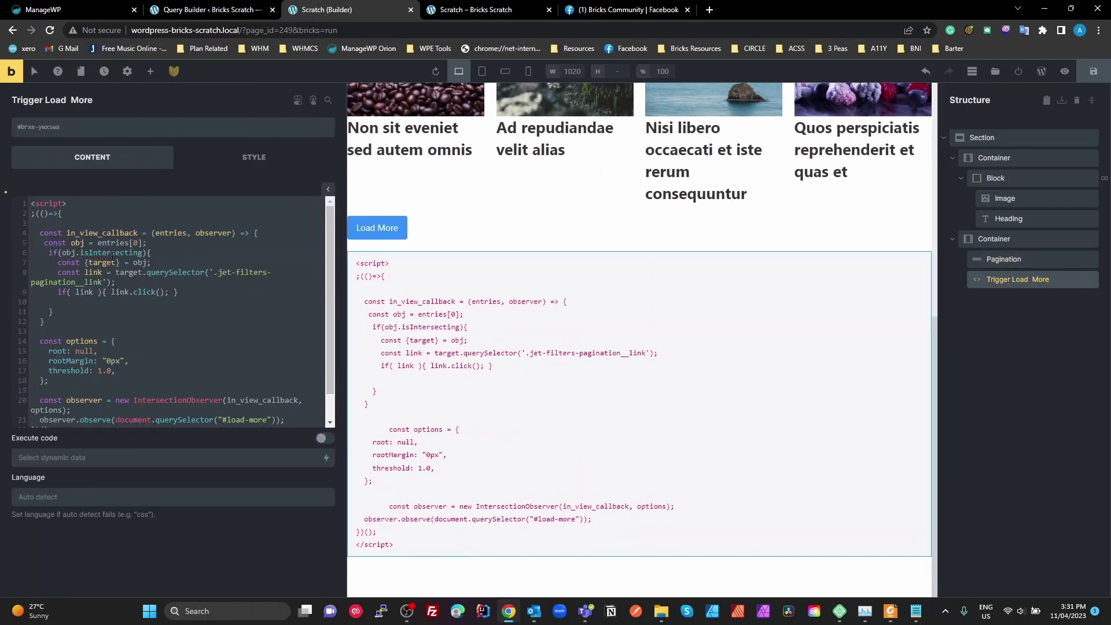
scroll(177, 355, "down", 1)
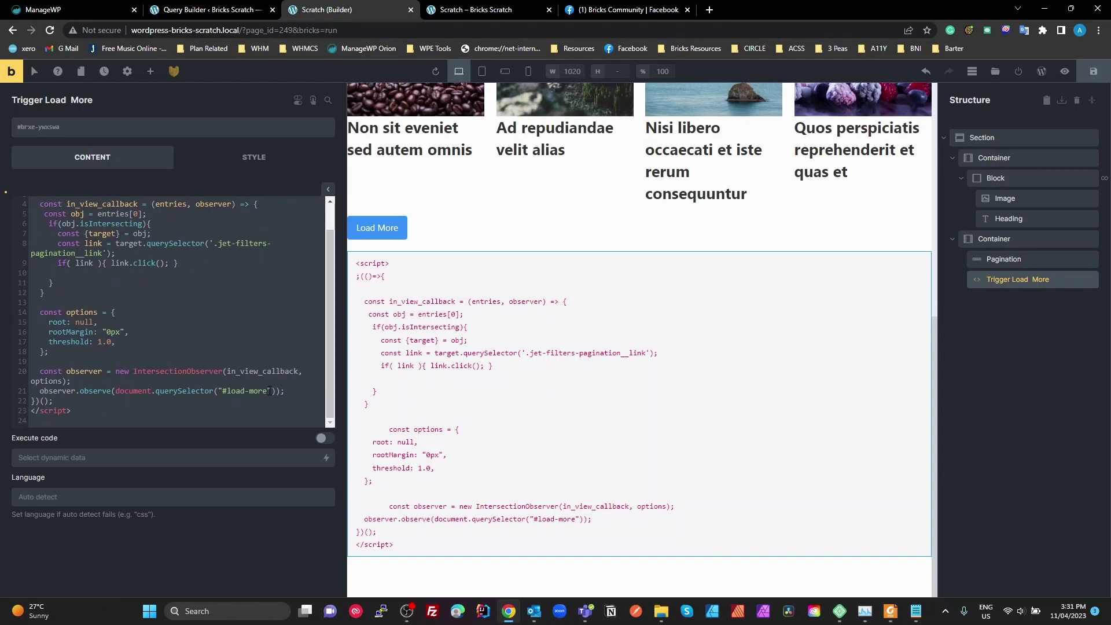
left_click_drag(266, 392, 228, 390)
key("ctrl+c")
left_click(377, 228)
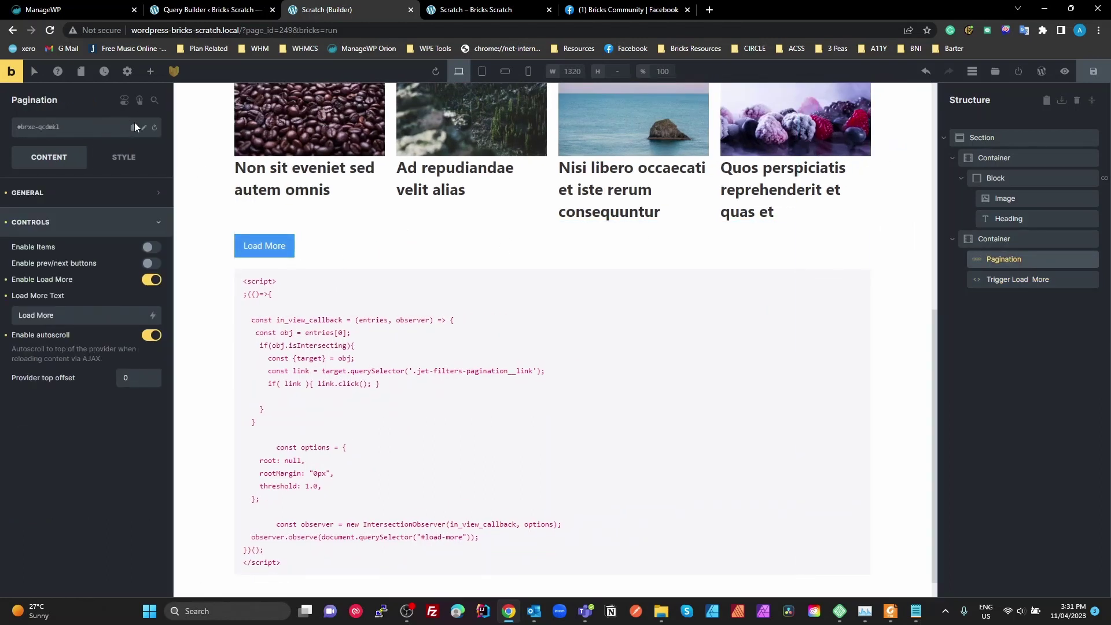
left_click(143, 127)
left_click_drag(81, 127, 0, 137)
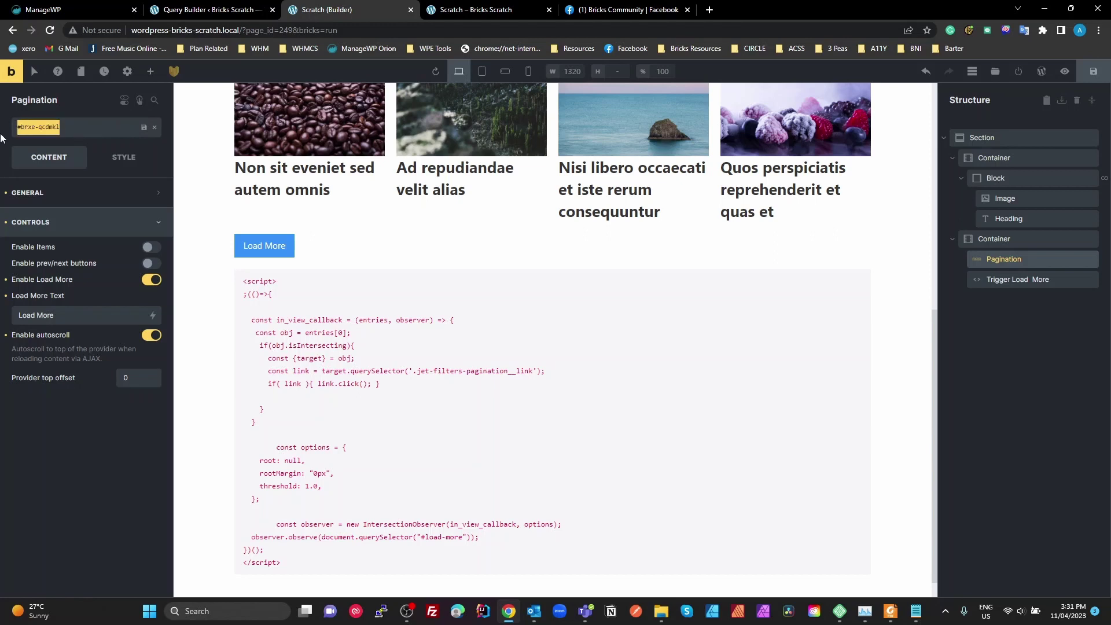
key("ctrl+v")
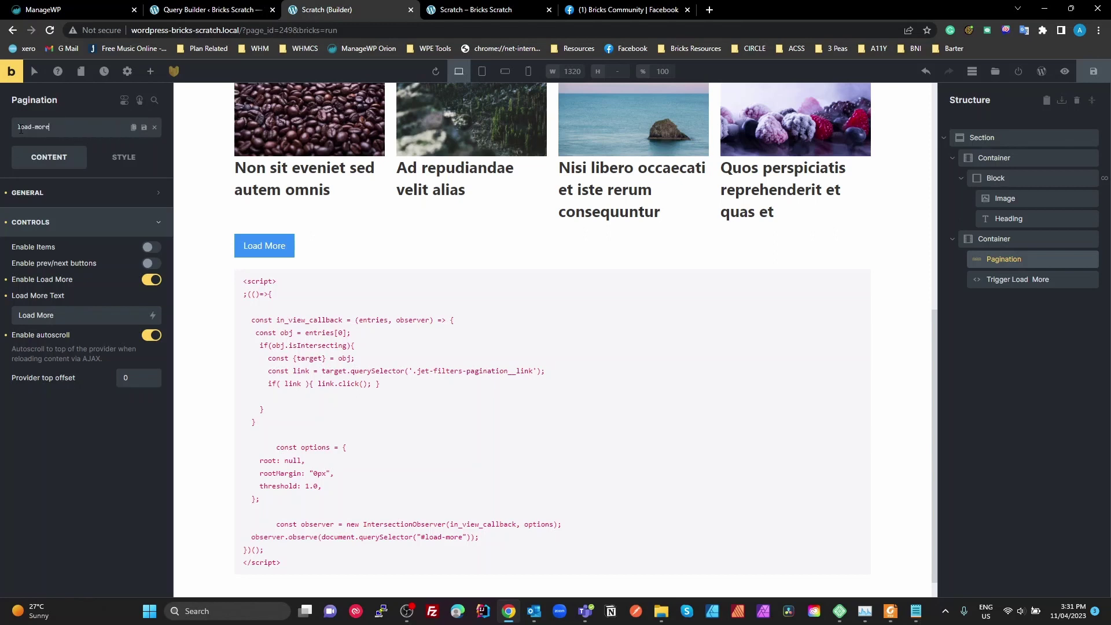
type("#")
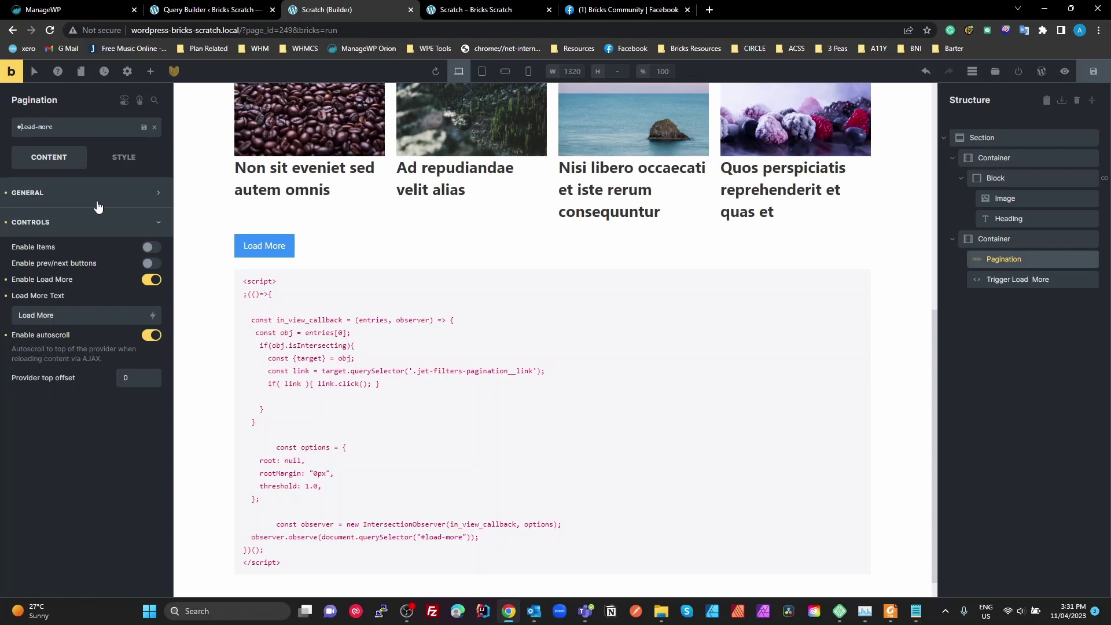
key("Return")
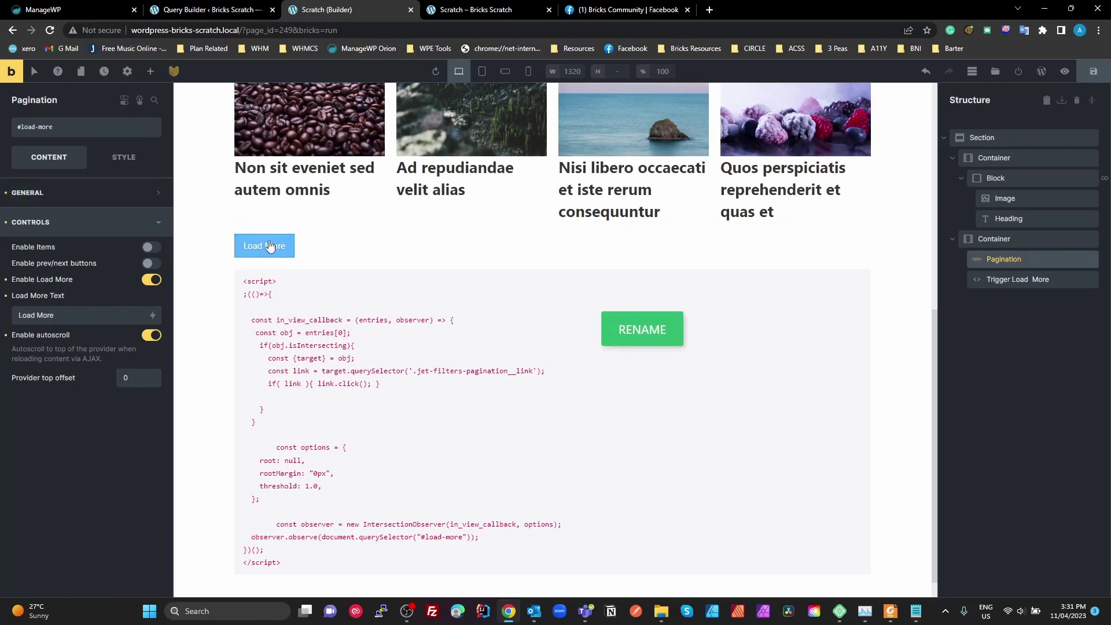
Step: Examine the #load-more selector and the root, rootMargin and threshold options in the Trigger Load More script
left_click(1010, 279)
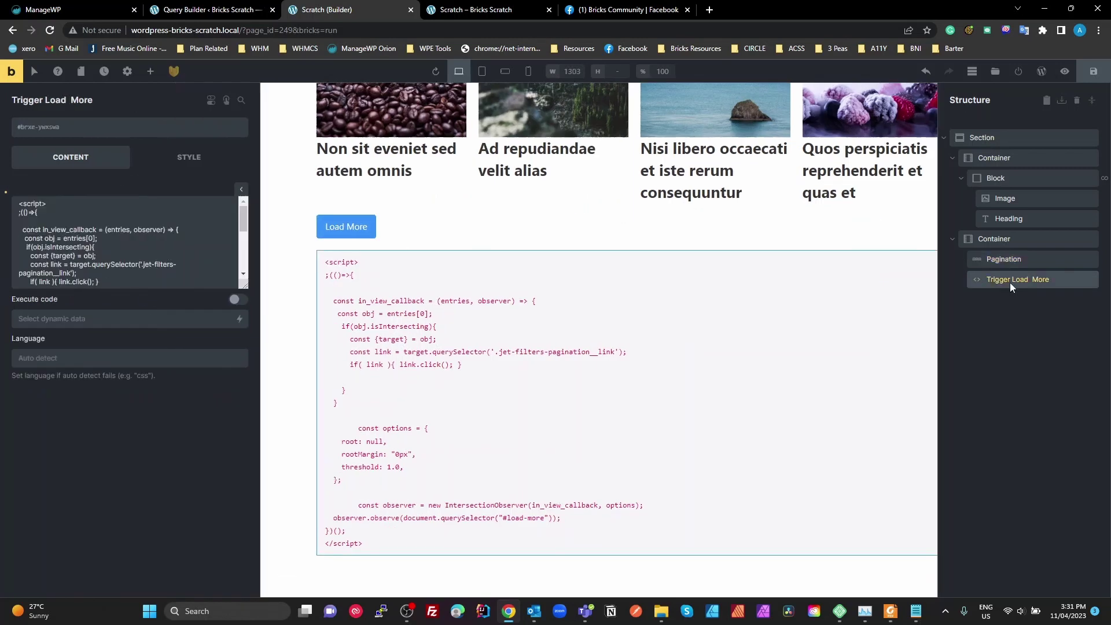
scroll(237, 368, "down", 1)
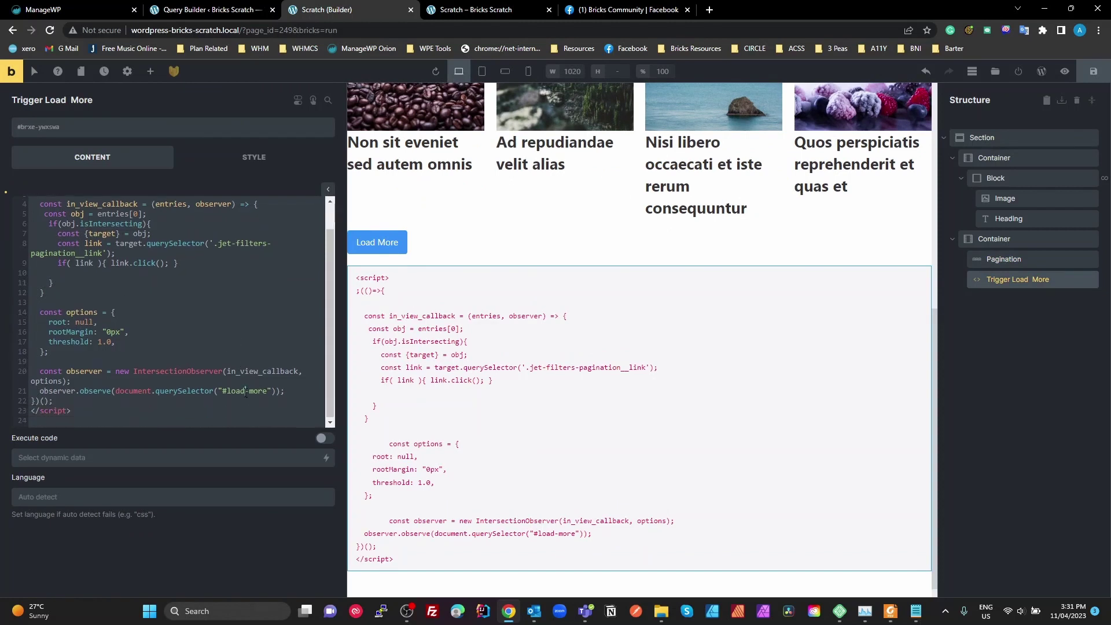
scroll(238, 386, "up", 1)
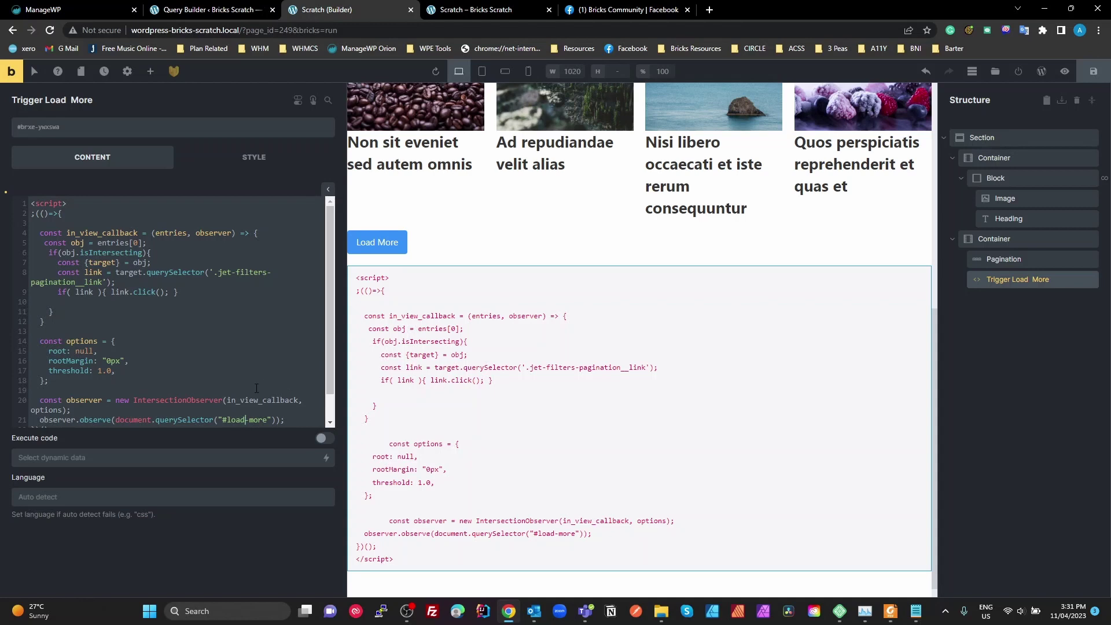
scroll(233, 389, "down", 1)
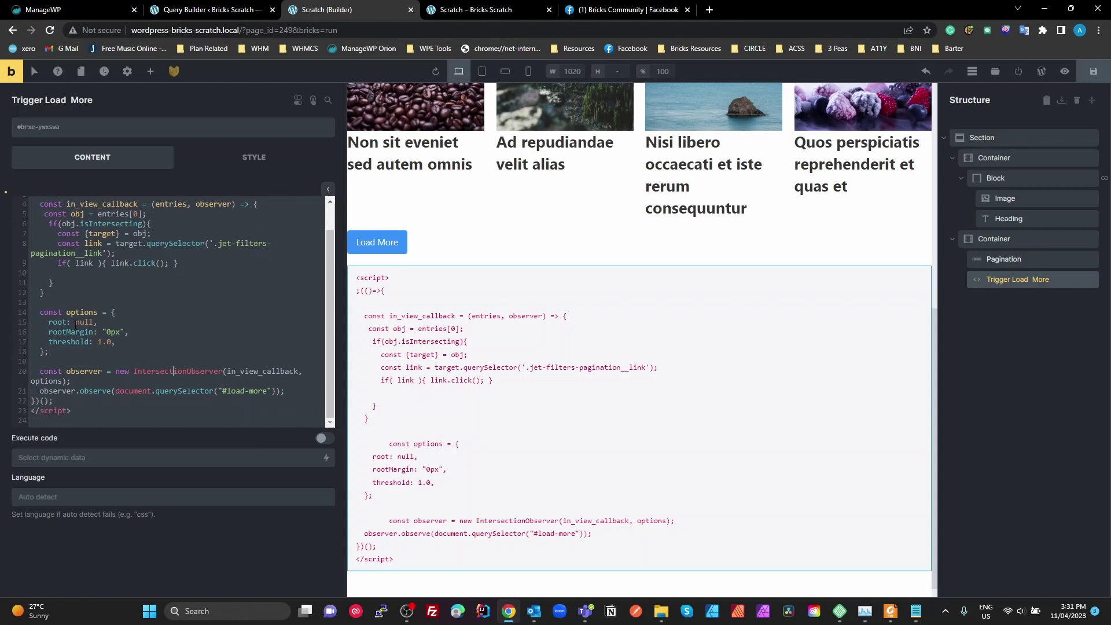
double_click(84, 323)
key("End")
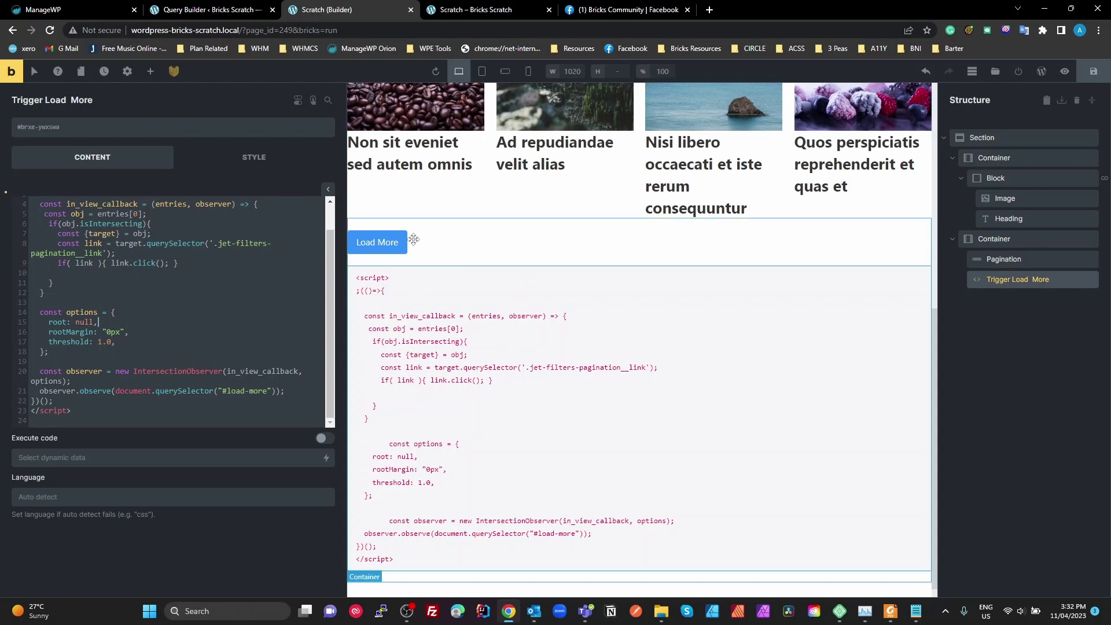
double_click(84, 322)
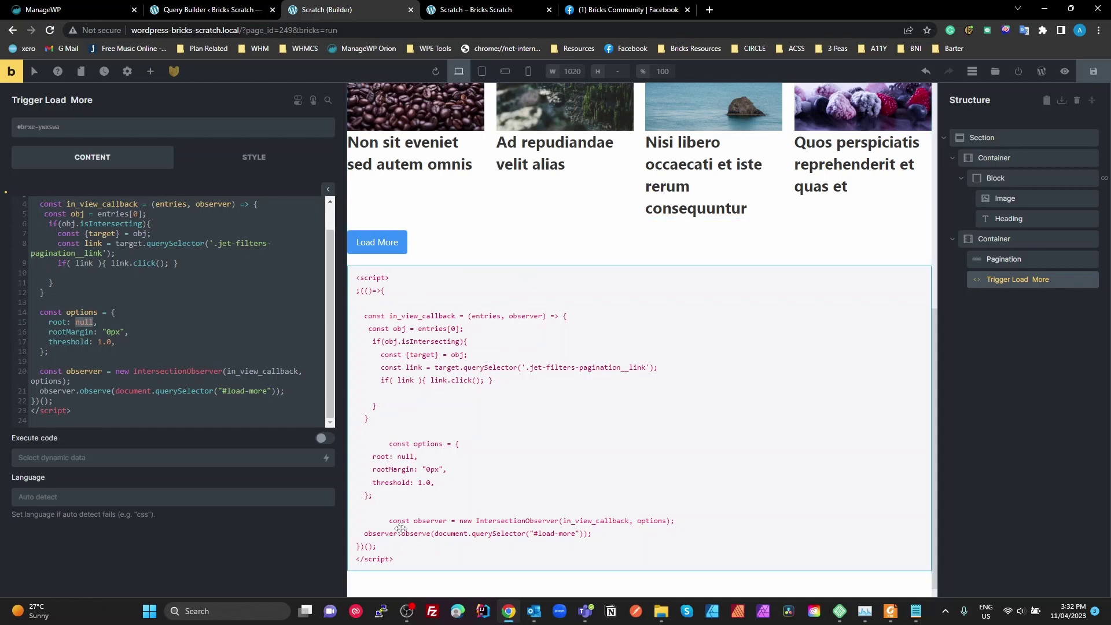
left_click(118, 328)
left_click_drag(112, 341, 89, 341)
left_click(112, 345)
Step: Examine the IntersectionObserver declaration in the script, including its in_view_callback and options arguments and the observe call
double_click(82, 373)
double_click(184, 373)
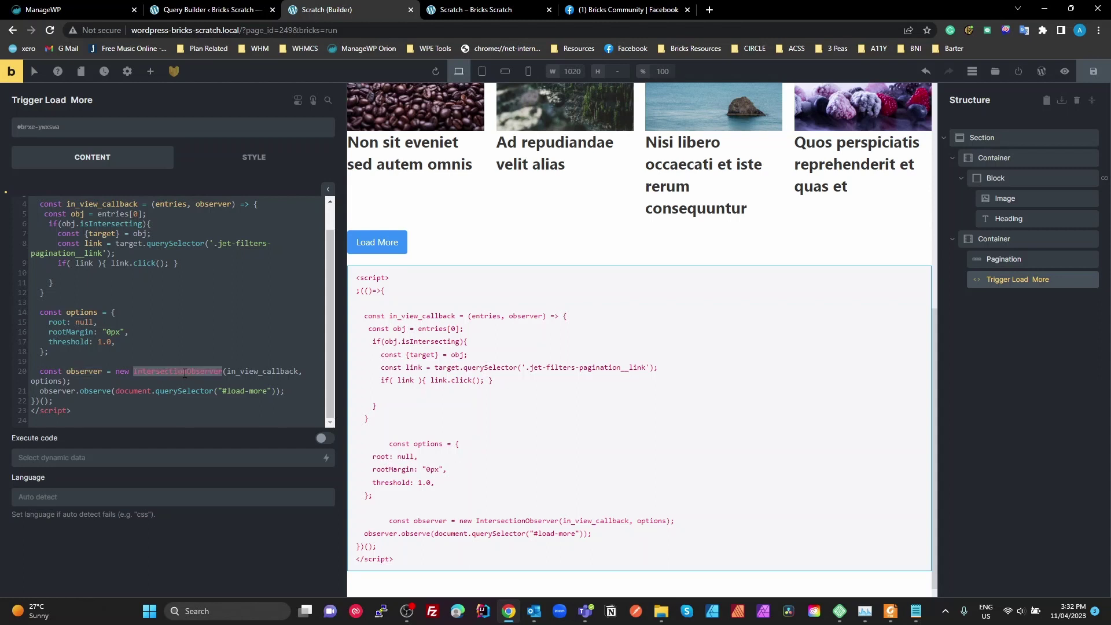
left_click(238, 374)
double_click(242, 374)
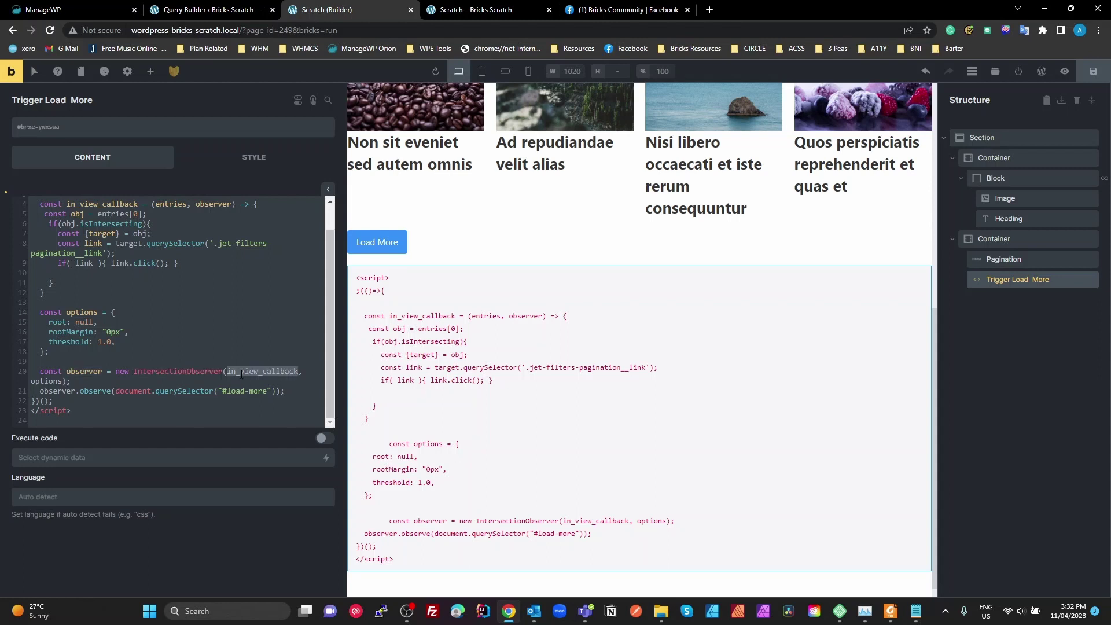
double_click(46, 381)
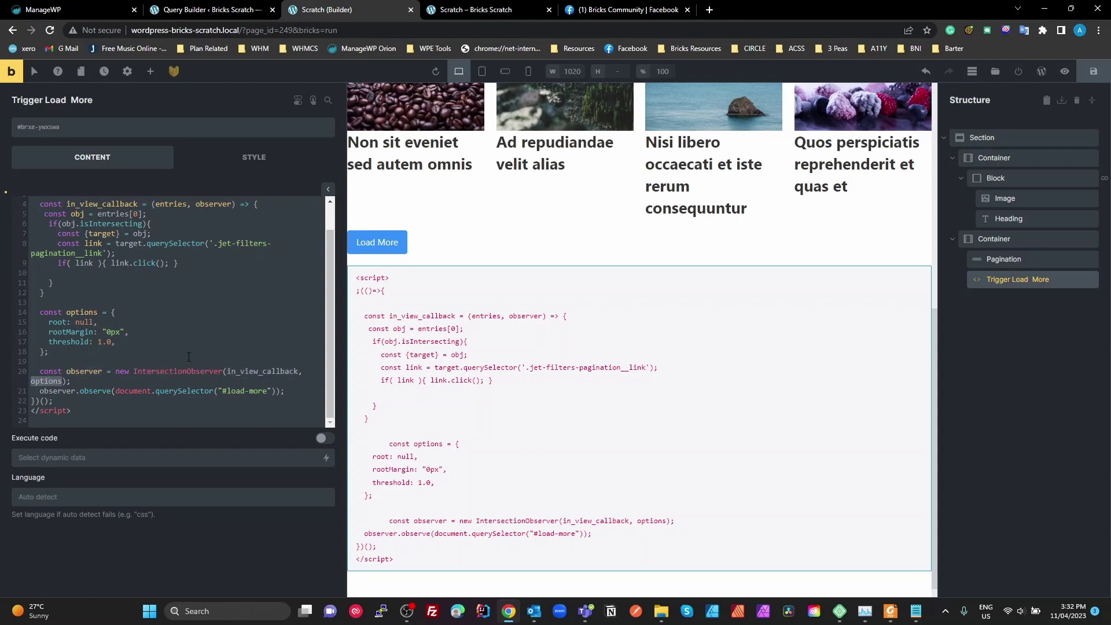
double_click(247, 373)
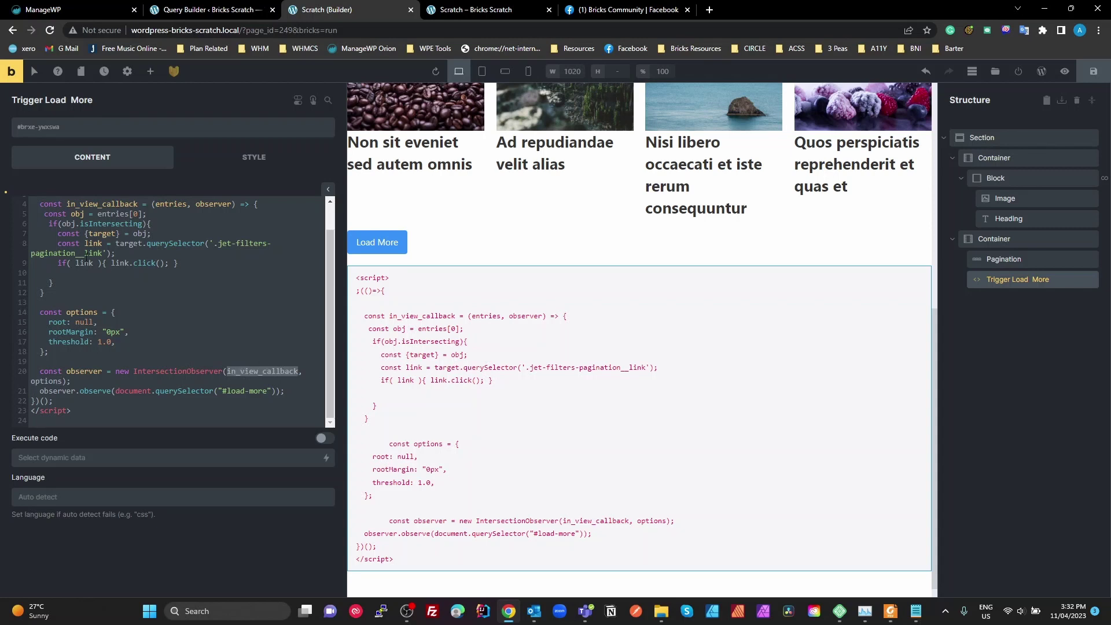
scroll(86, 255, "up", 1)
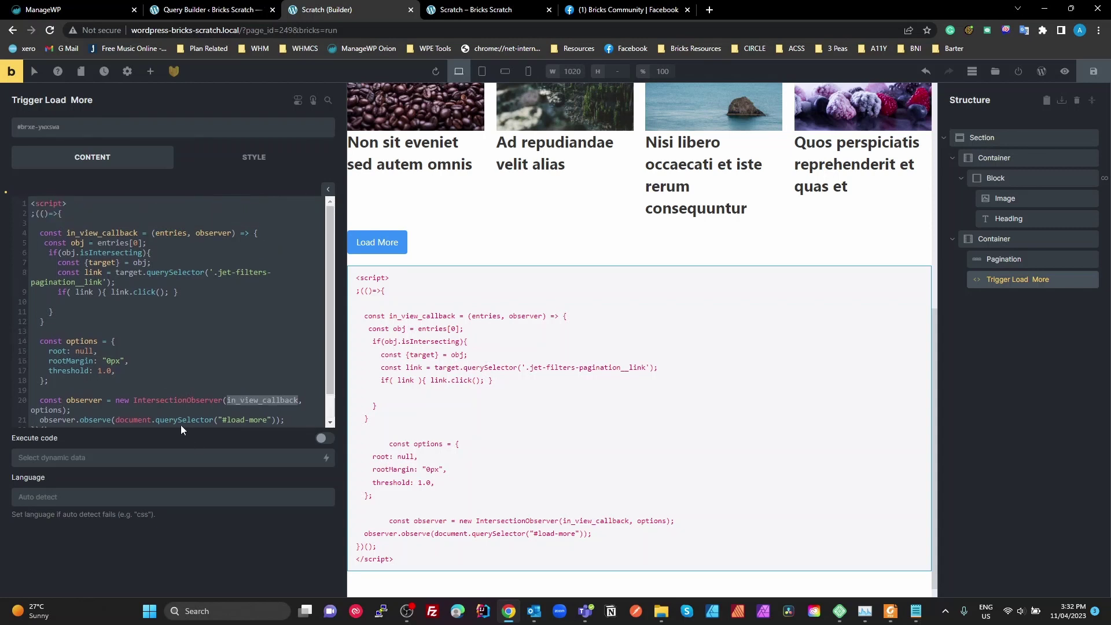
scroll(136, 369, "down", 1)
double_click(46, 382)
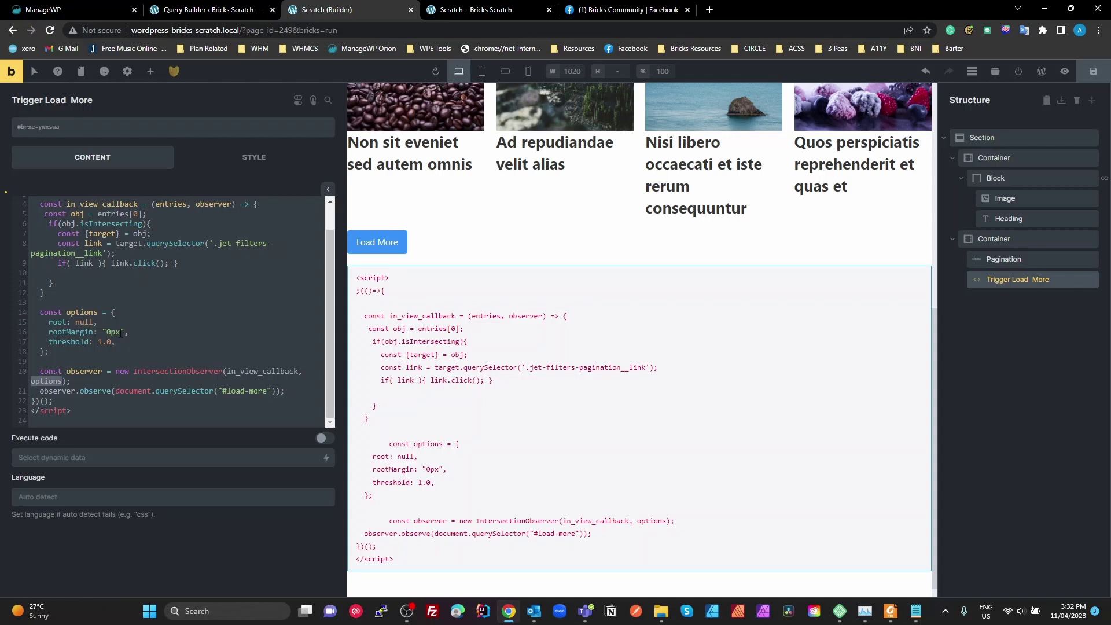
left_click(58, 392)
left_click(226, 391)
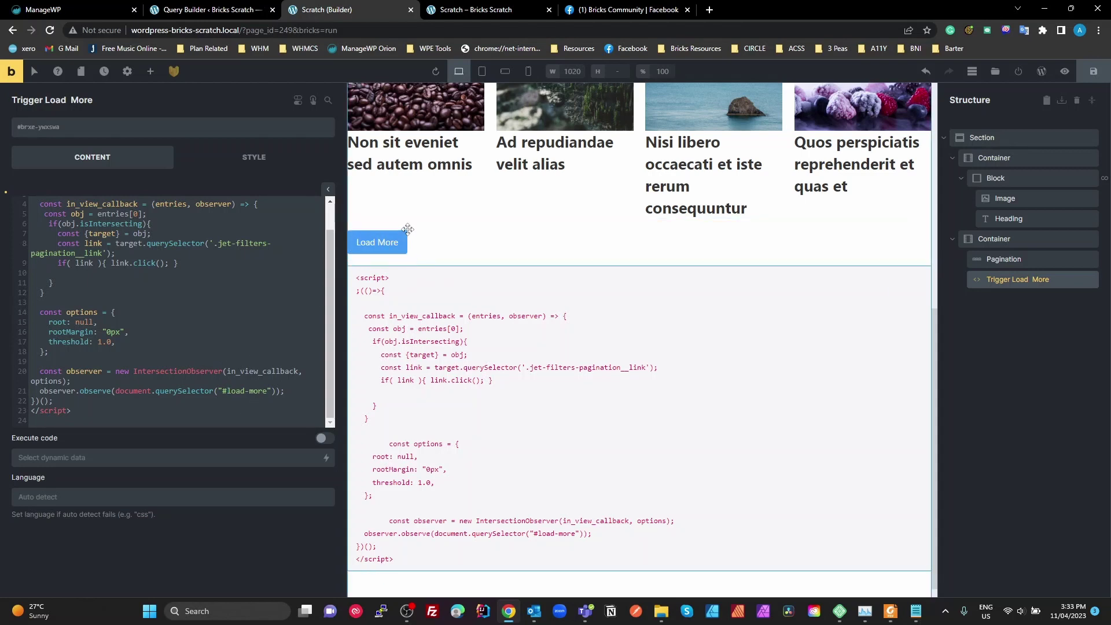
Step: Examine the in_view_callback function in the script, including its entries and observer parameters and the obj assignment
double_click(259, 371)
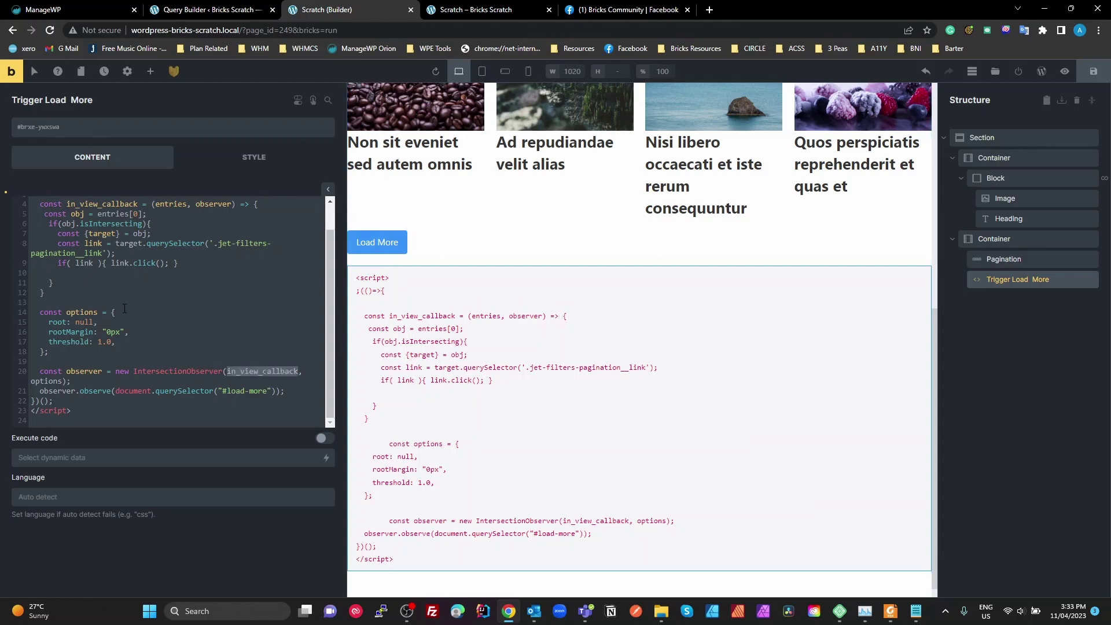
scroll(124, 309, "up", 2)
double_click(90, 232)
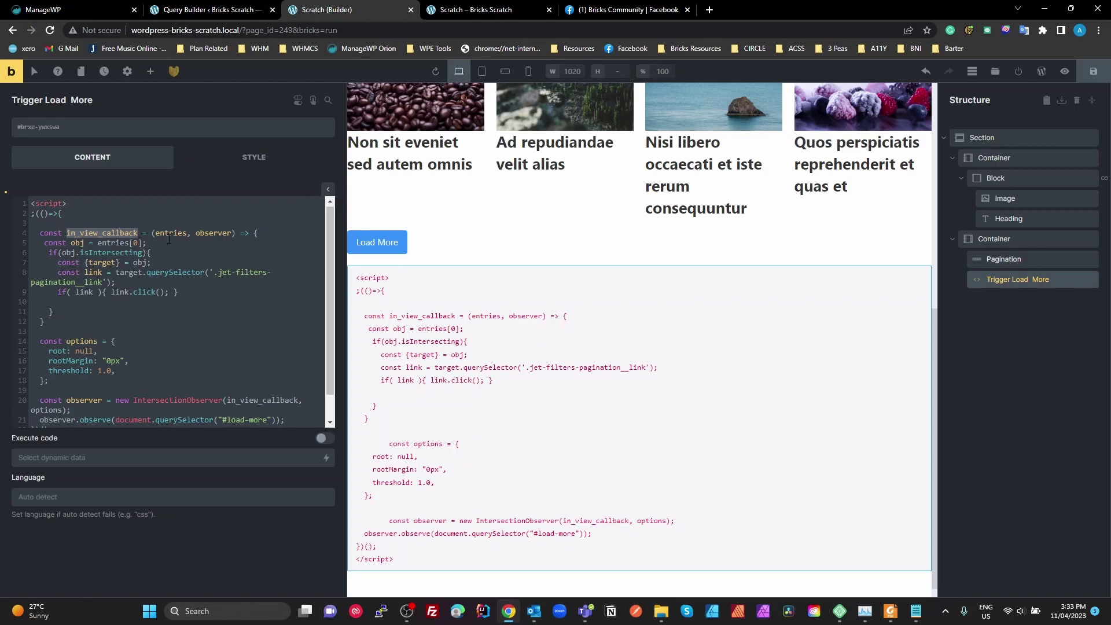
double_click(173, 233)
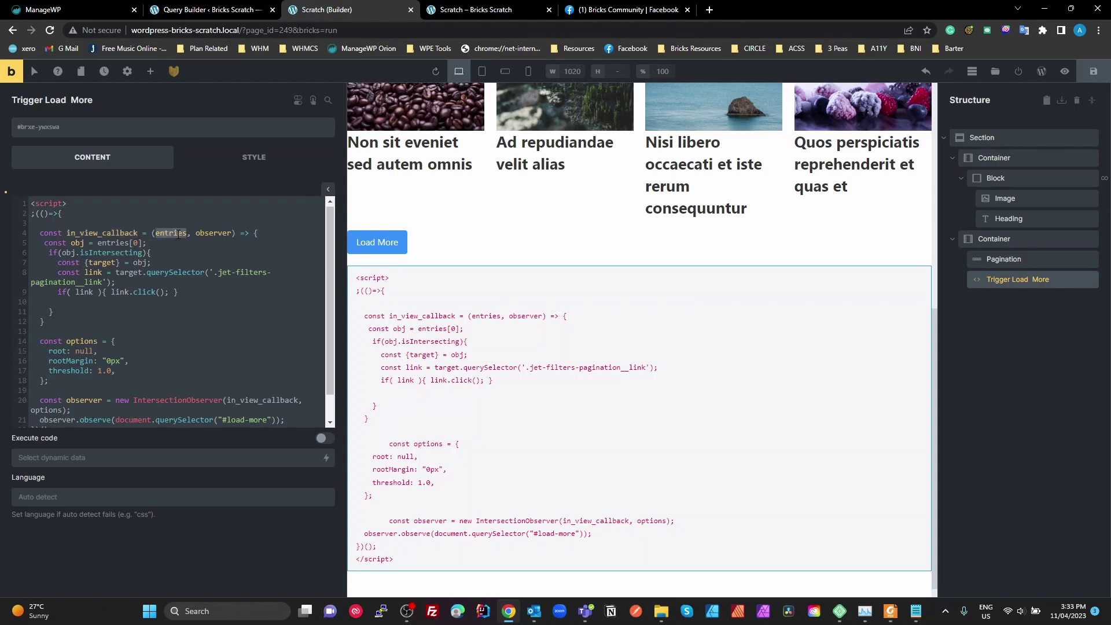
double_click(216, 233)
left_click(125, 250)
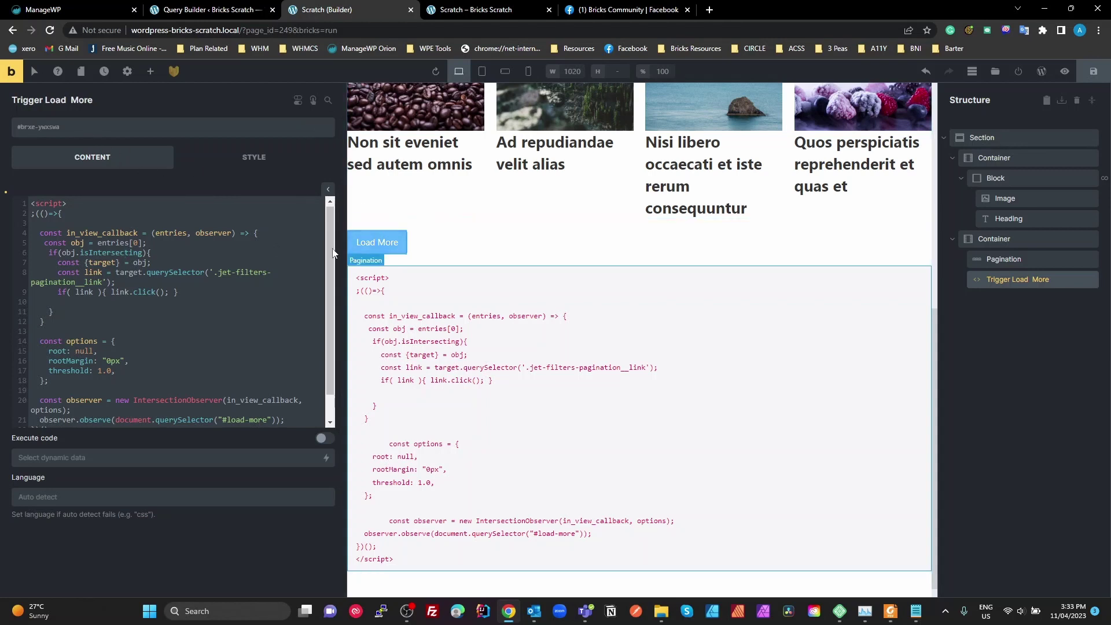
Step: Examine the entries[0] assignment and the obj.isIntersecting condition in the Trigger Load More script
double_click(124, 244)
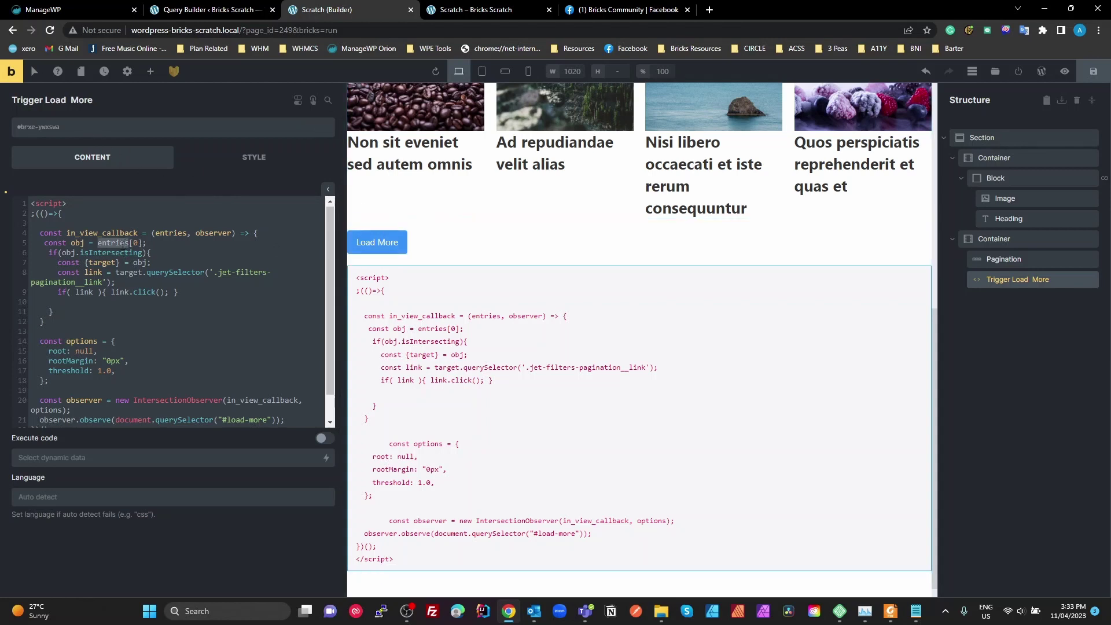
left_click(137, 243)
left_click(112, 253)
mouse_move(417, 619)
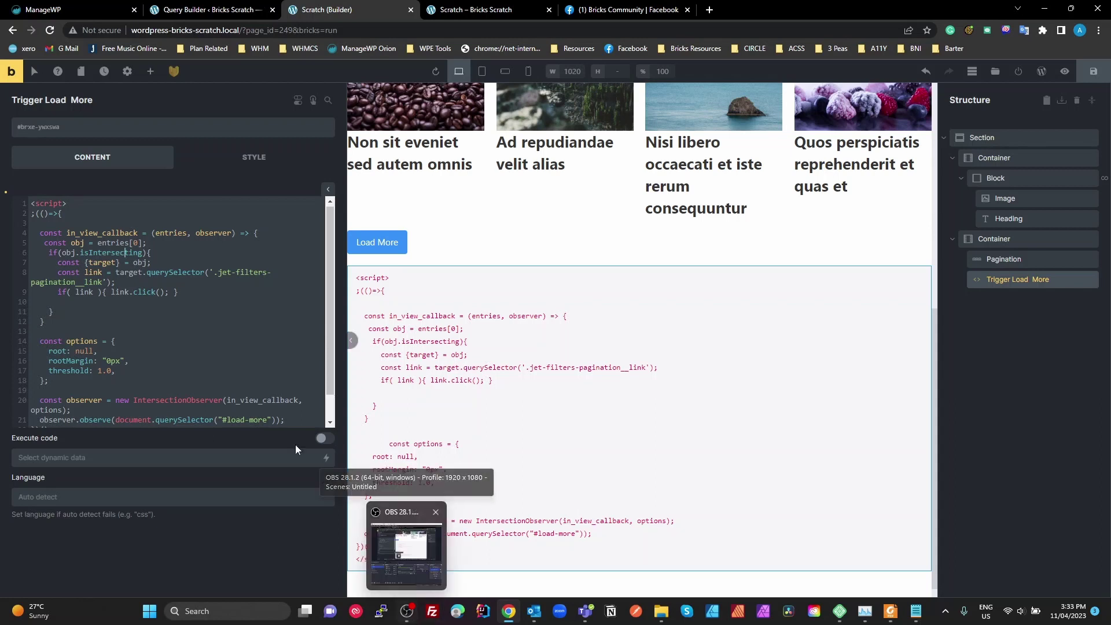
Step: Examine the target destructuring, the .jet-filters-pagination__link selector and the in_view_callback argument passed to the IntersectionObserver
double_click(99, 262)
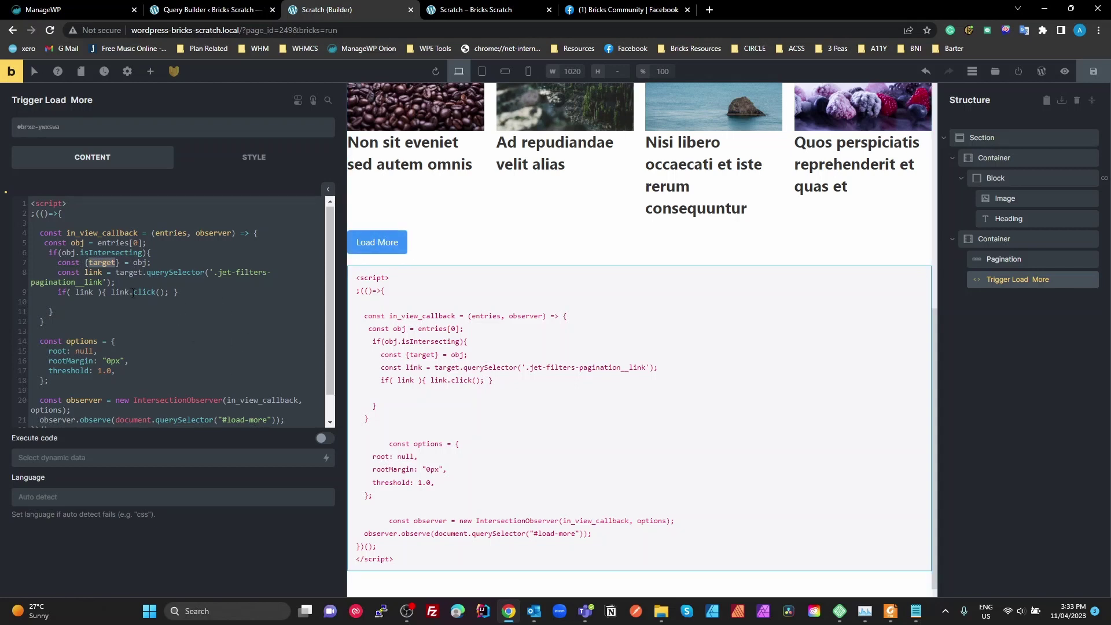
left_click(93, 283)
left_click_drag(223, 273, 103, 283)
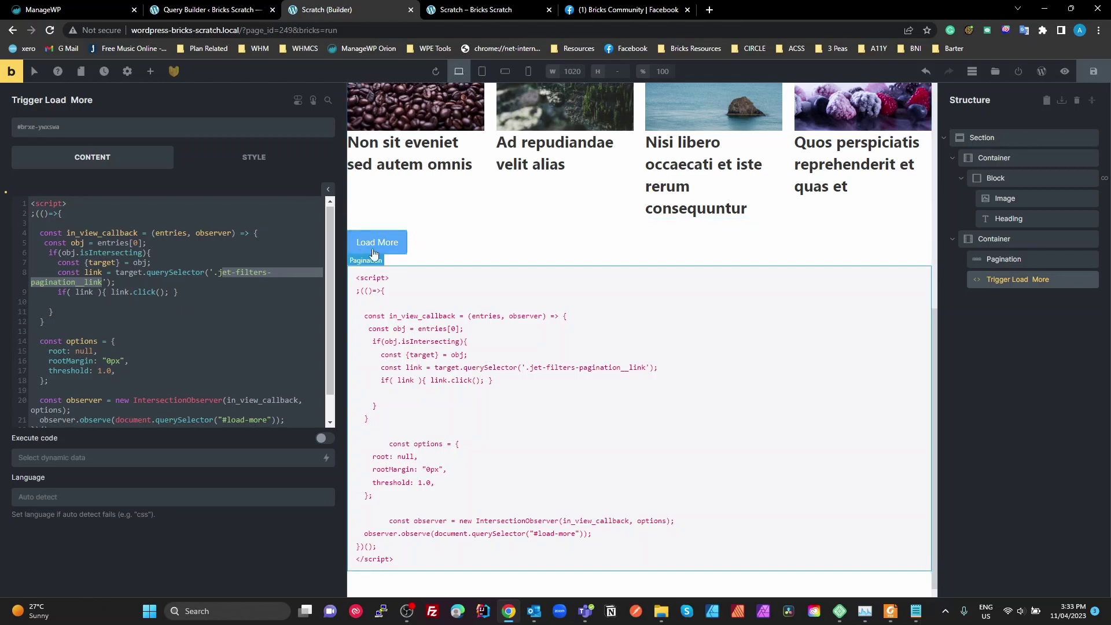
left_click(218, 297)
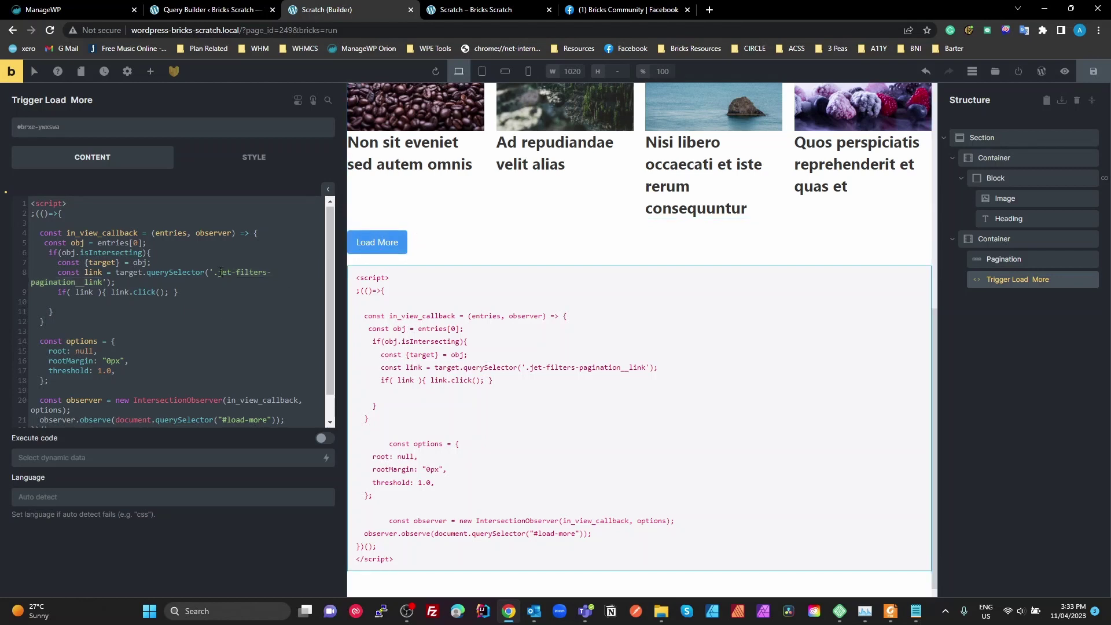
left_click_drag(218, 272, 106, 282)
key("End")
double_click(251, 400)
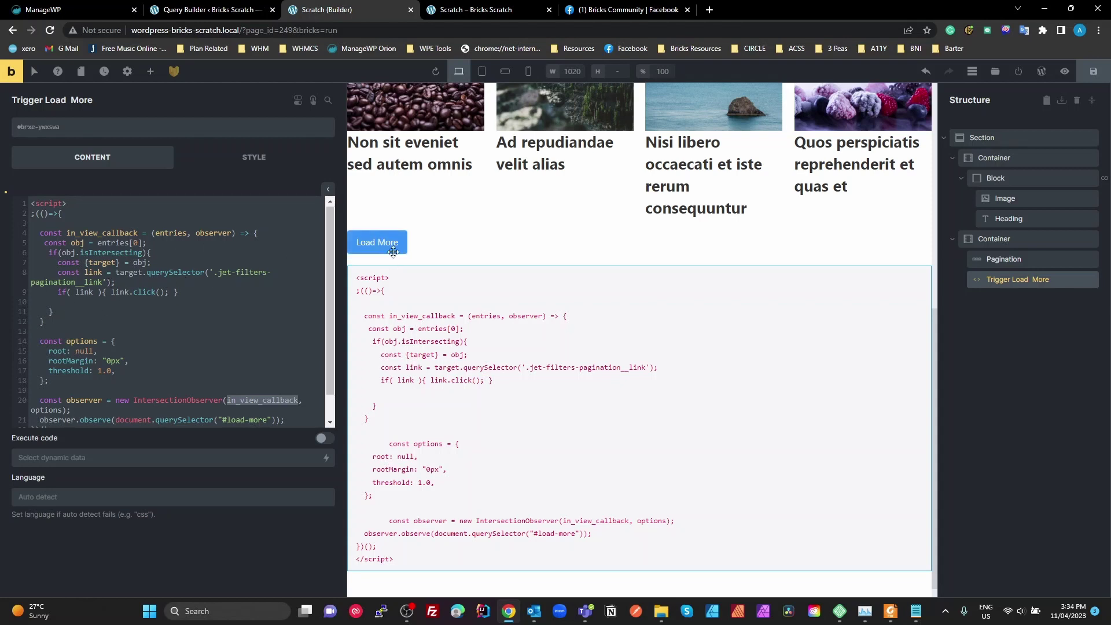
Step: Save the page and enable code execution for the Trigger Load More element
left_click(1094, 74)
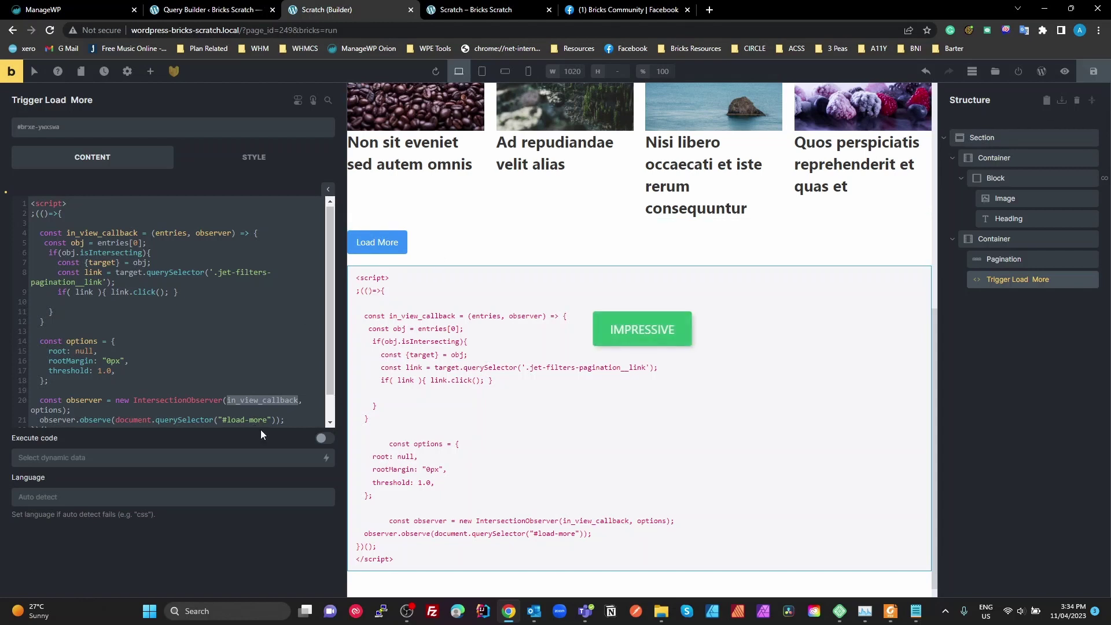
scroll(457, 382, "down", 1)
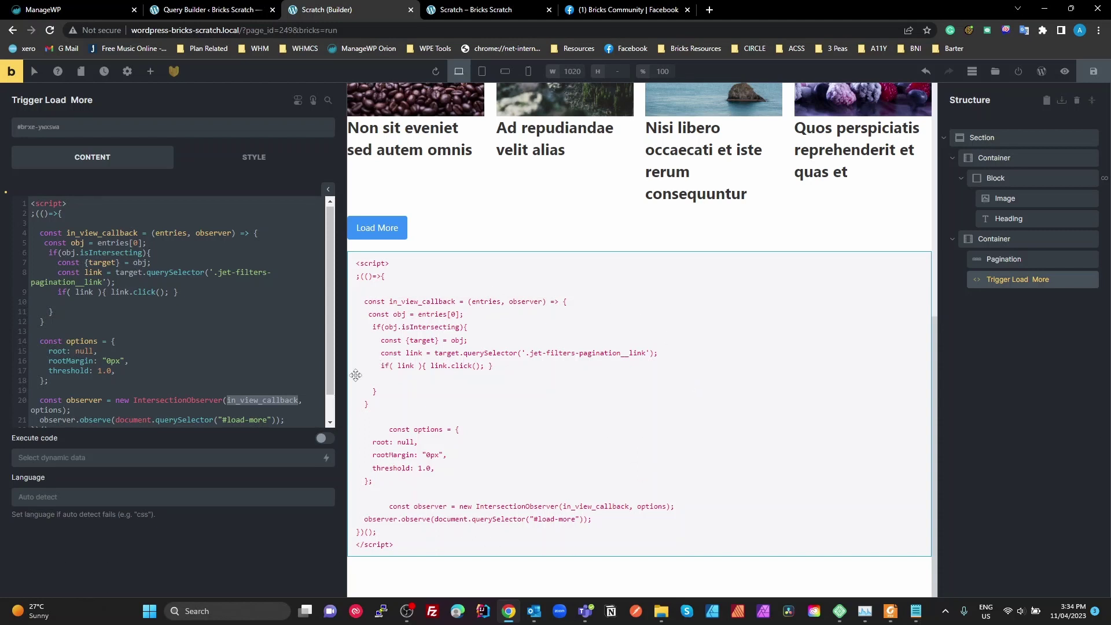
left_click(322, 439)
Step: Check the Code Execution permissions for user roles in the builder access section of the Bricks settings
left_click(205, 9)
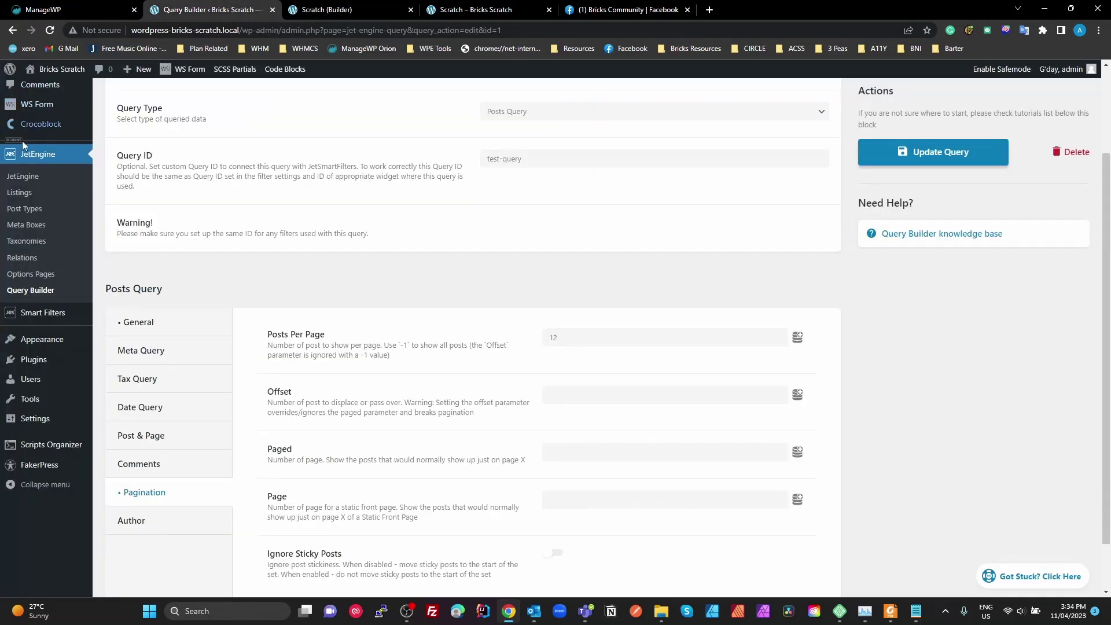
scroll(51, 134, "up", 2)
mouse_move(46, 119)
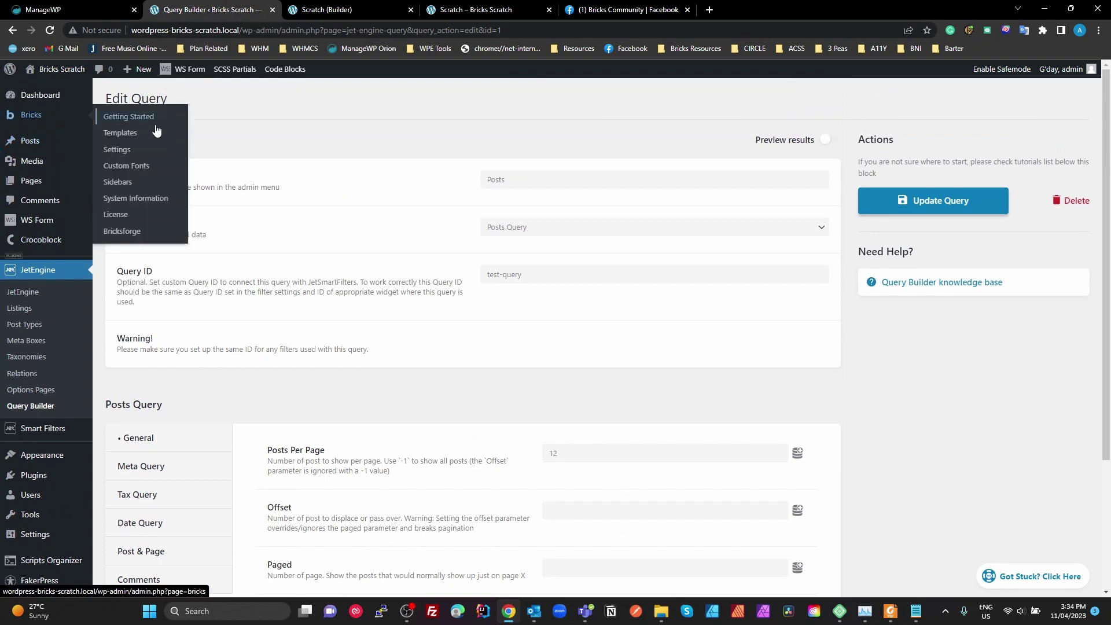
left_click(117, 149)
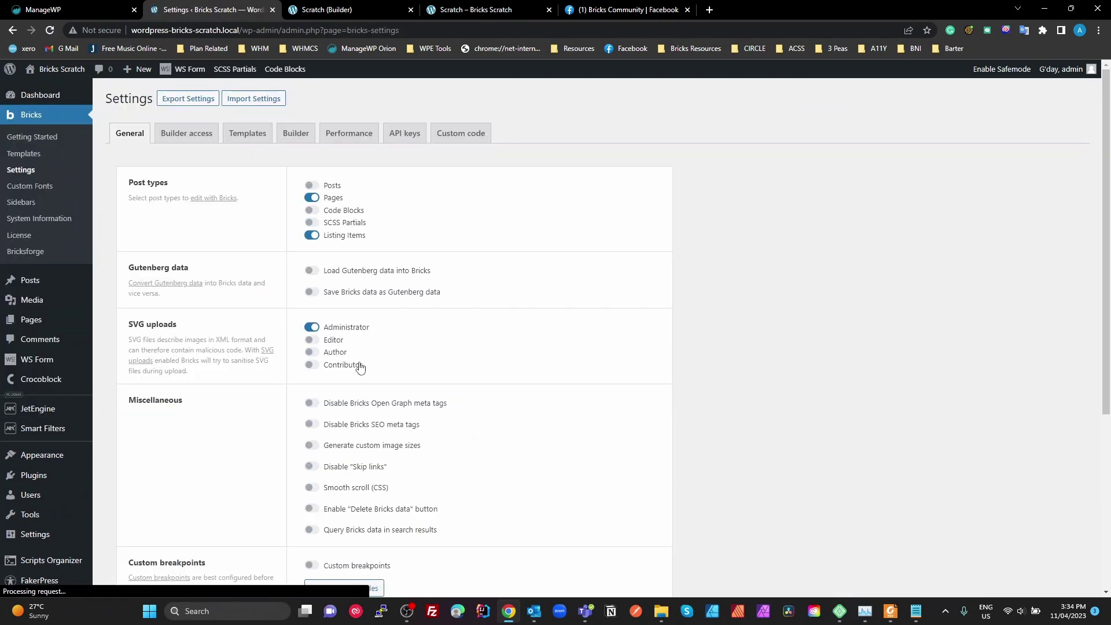
left_click(186, 133)
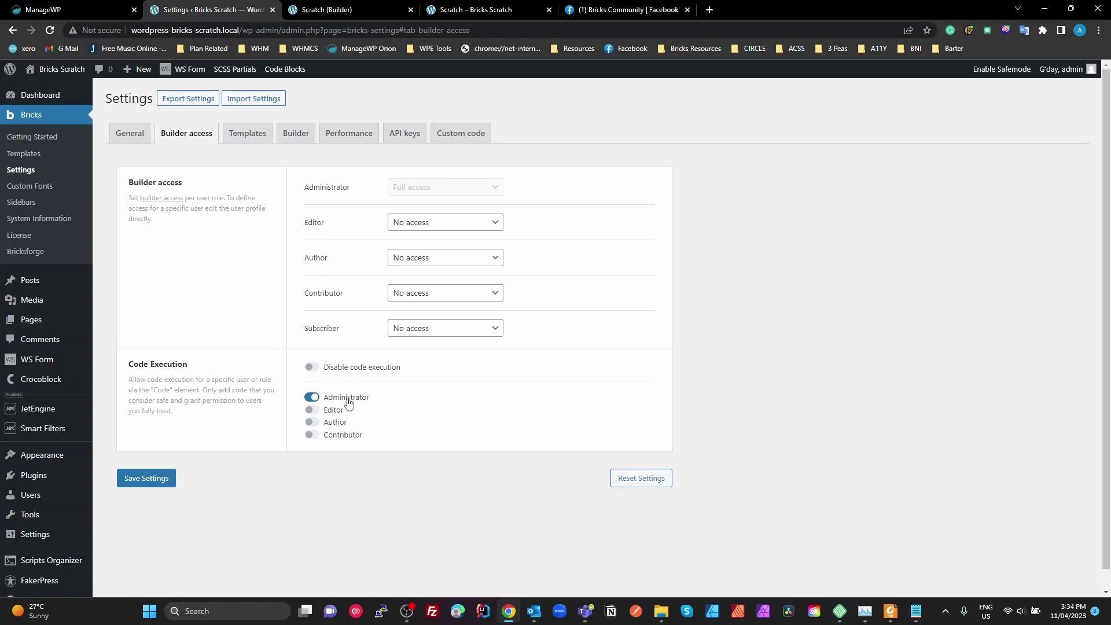
Step: Return to the builder and review the script tag together with the Execute code and Render without wrapper options
left_click(327, 9)
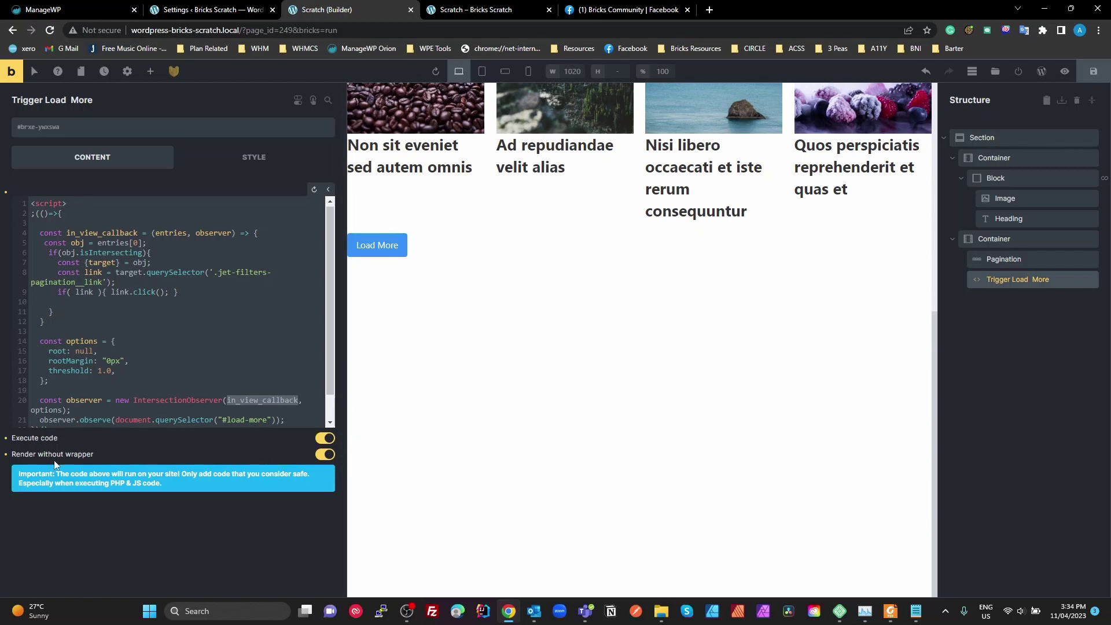
left_click(48, 203)
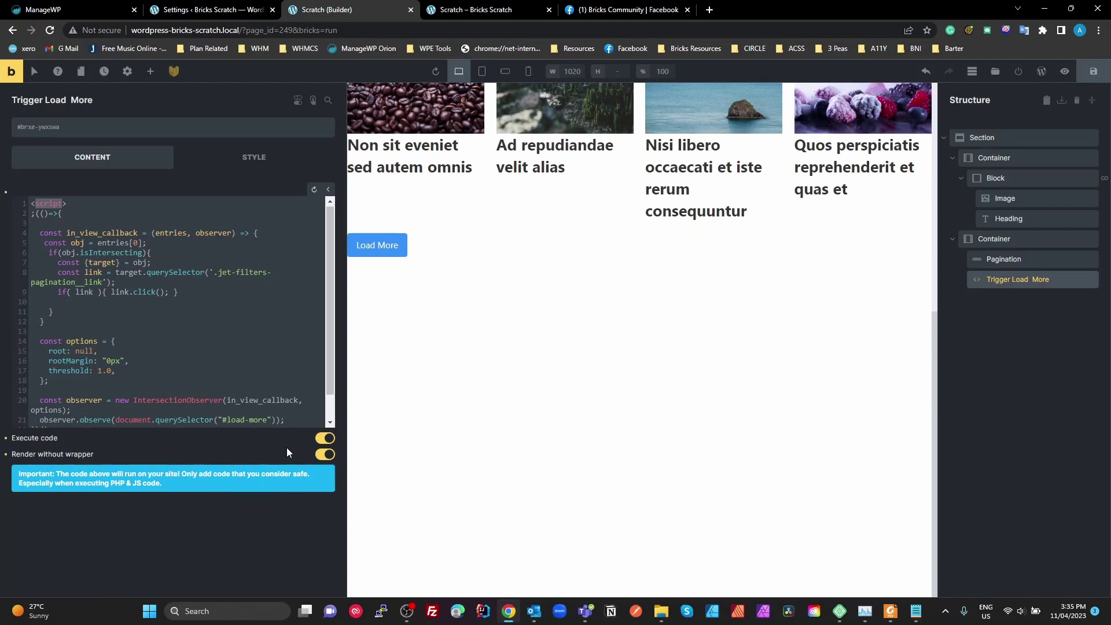
scroll(700, 283, "up", 5)
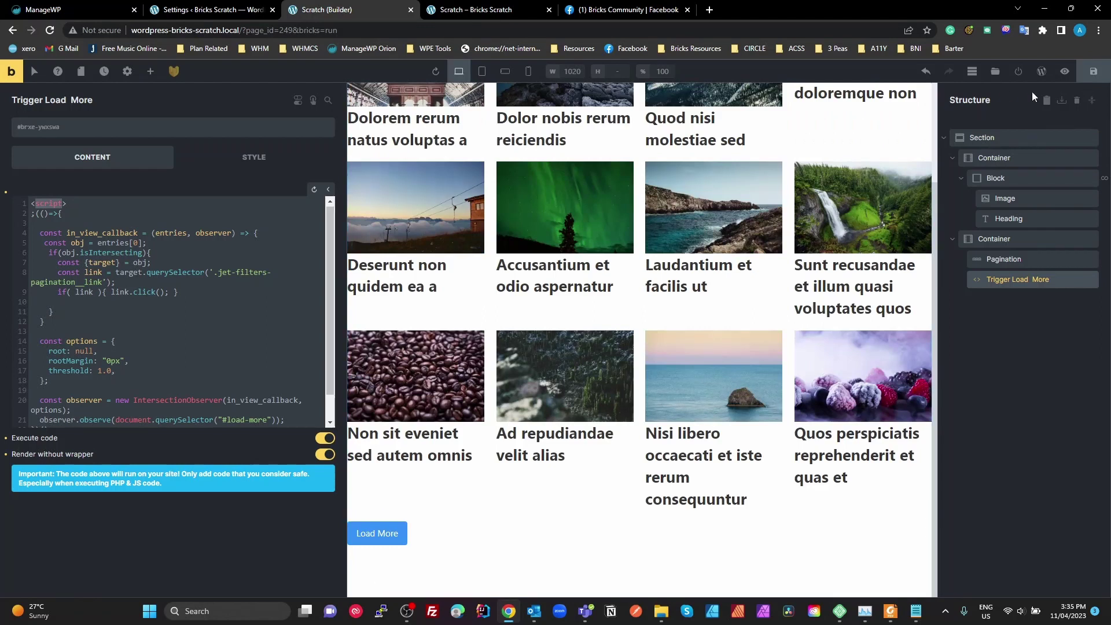
Step: Preview the page on the front end and test the infinite scroll through the post grid, ending back at its beginning
left_click(1065, 71)
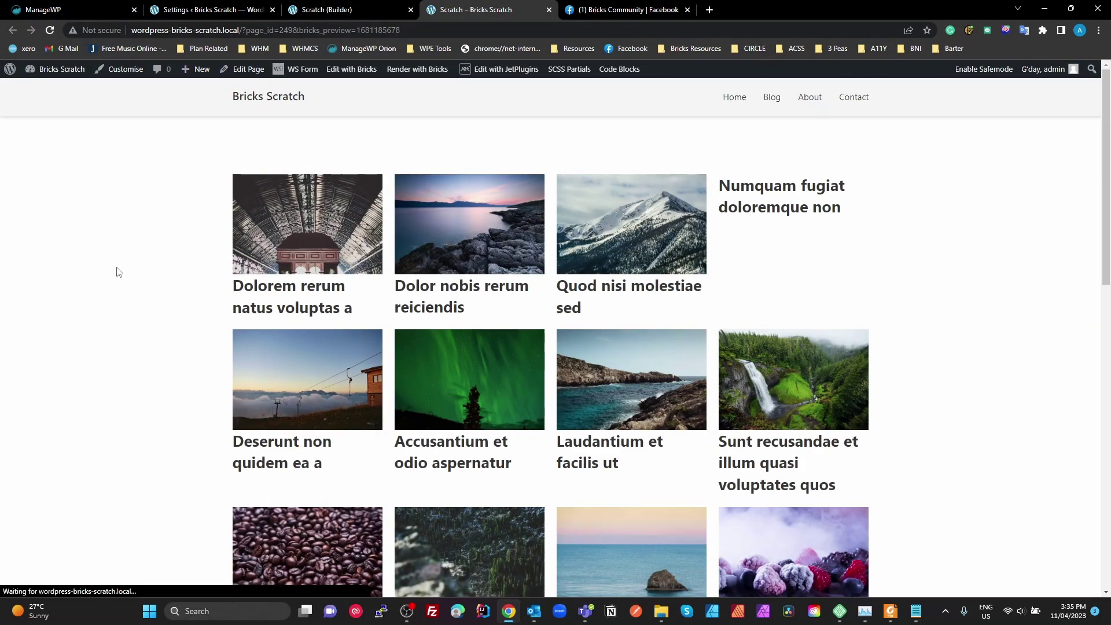
scroll(307, 297, "down", 1)
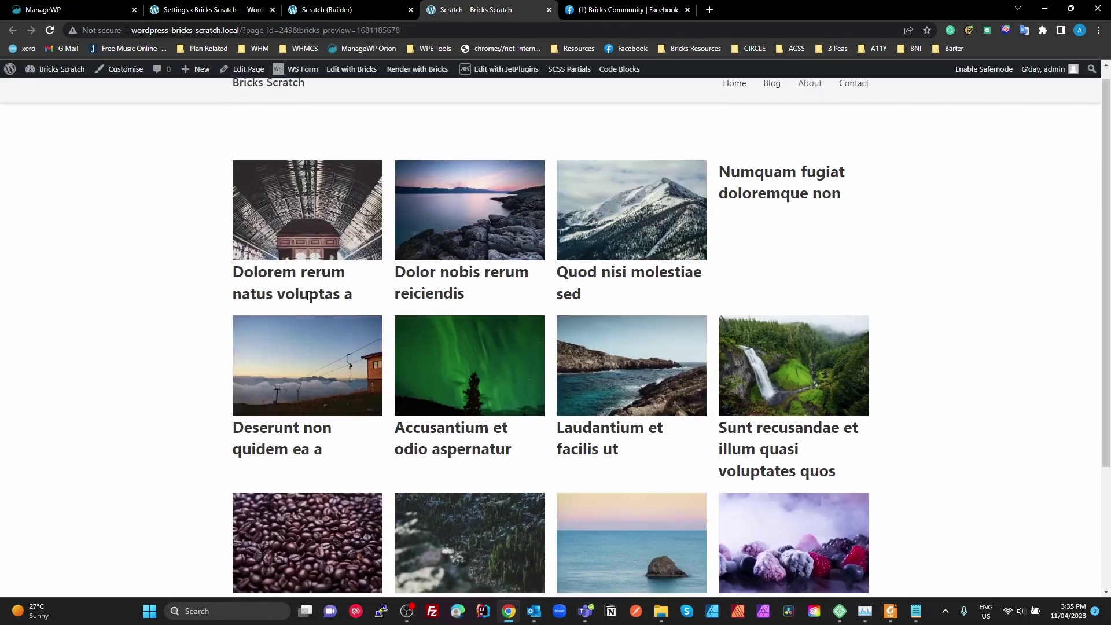
scroll(307, 296, "down", 2)
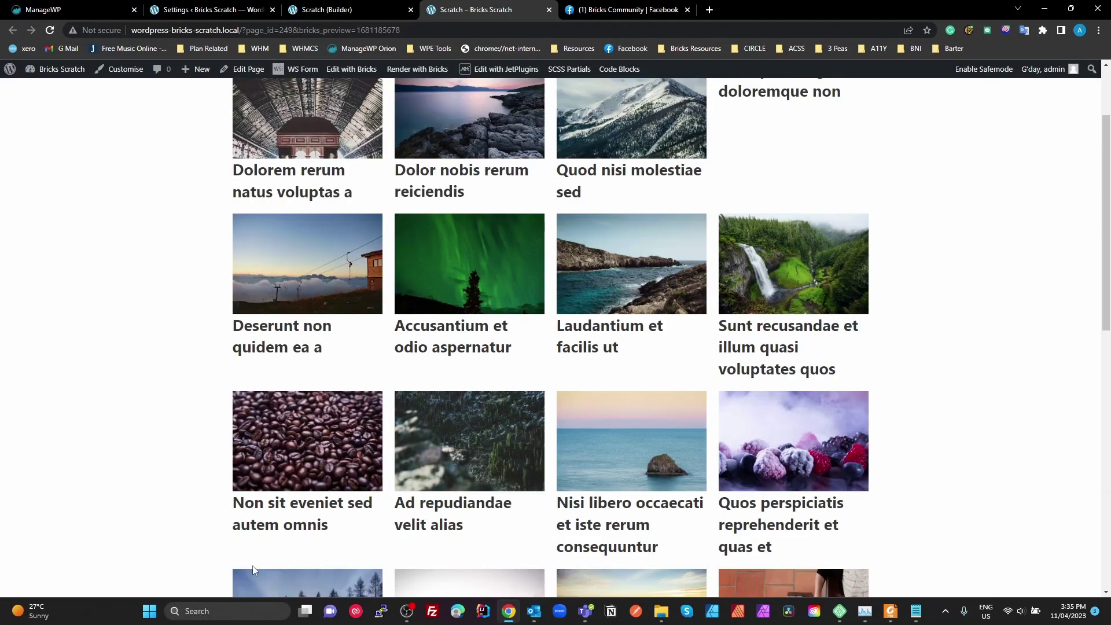
scroll(252, 565, "down", 5)
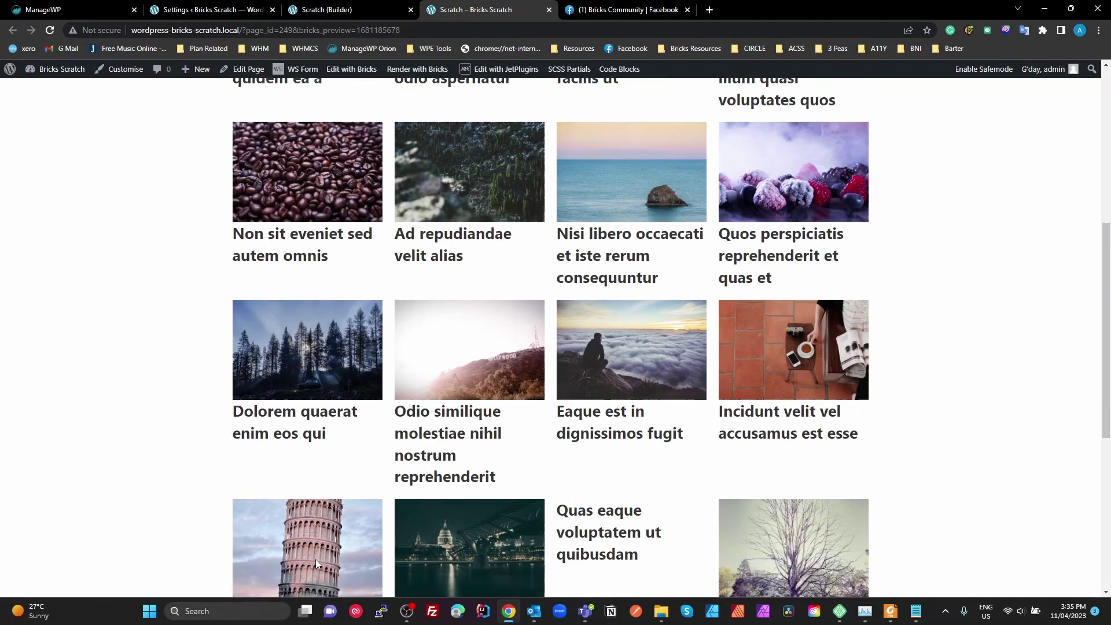
scroll(315, 560, "down", 5)
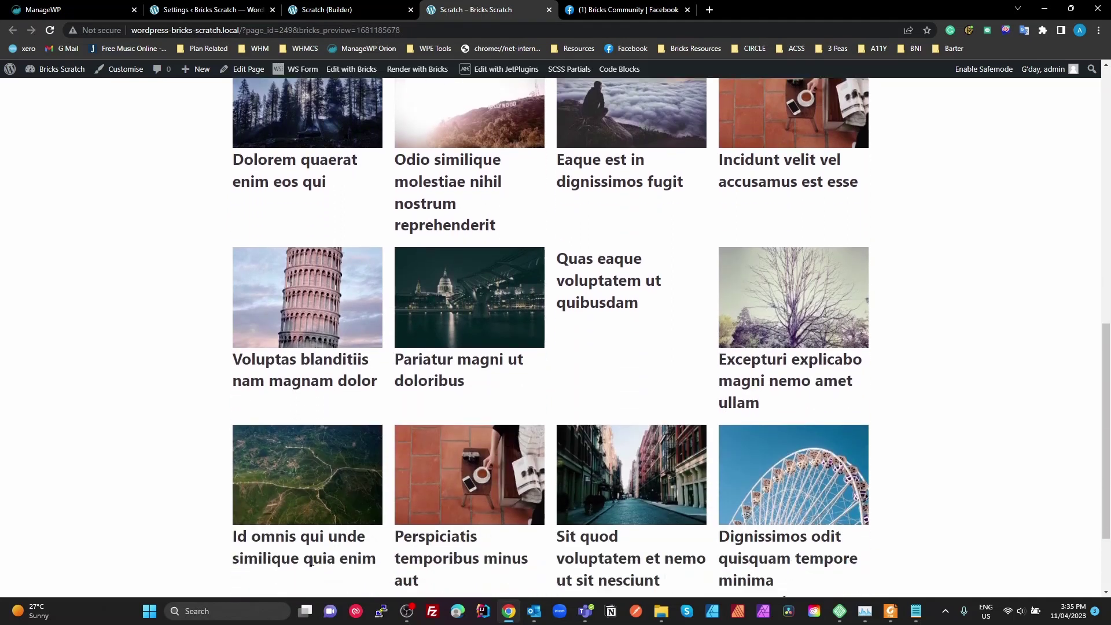
scroll(311, 562, "down", 1)
scroll(311, 564, "down", 5)
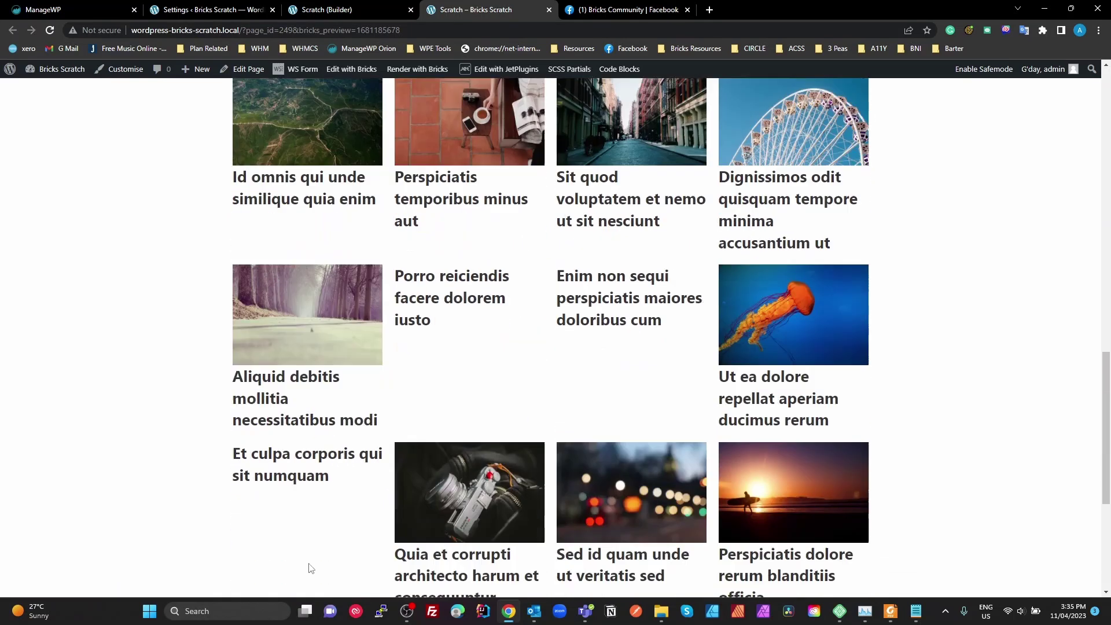
scroll(310, 566, "down", 15)
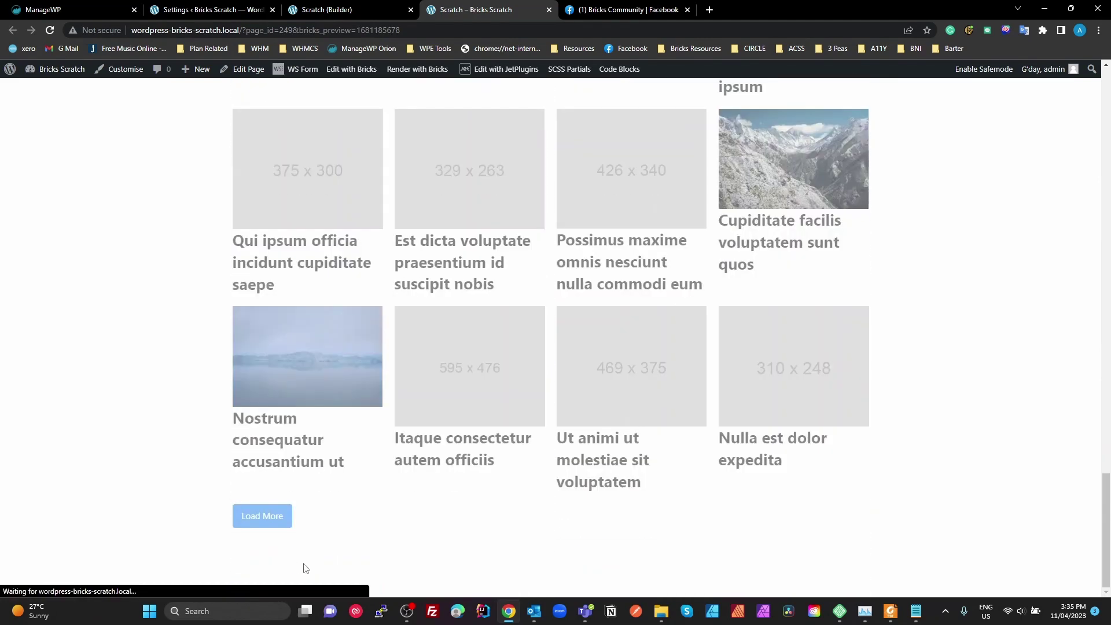
scroll(304, 567, "down", 20)
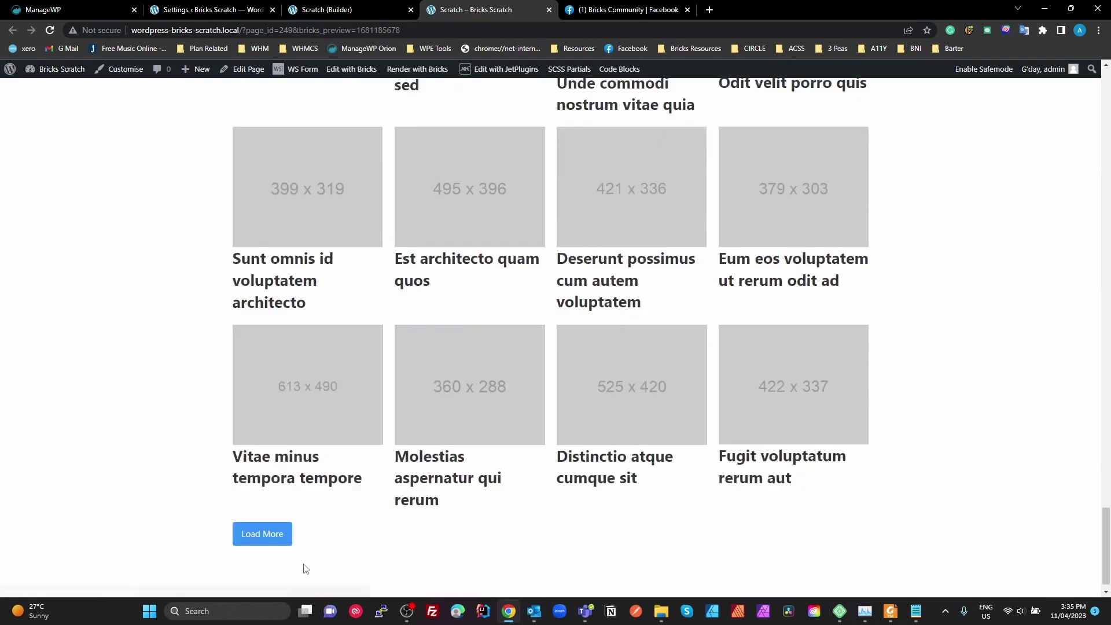
scroll(305, 569, "down", 6)
scroll(307, 571, "up", 15)
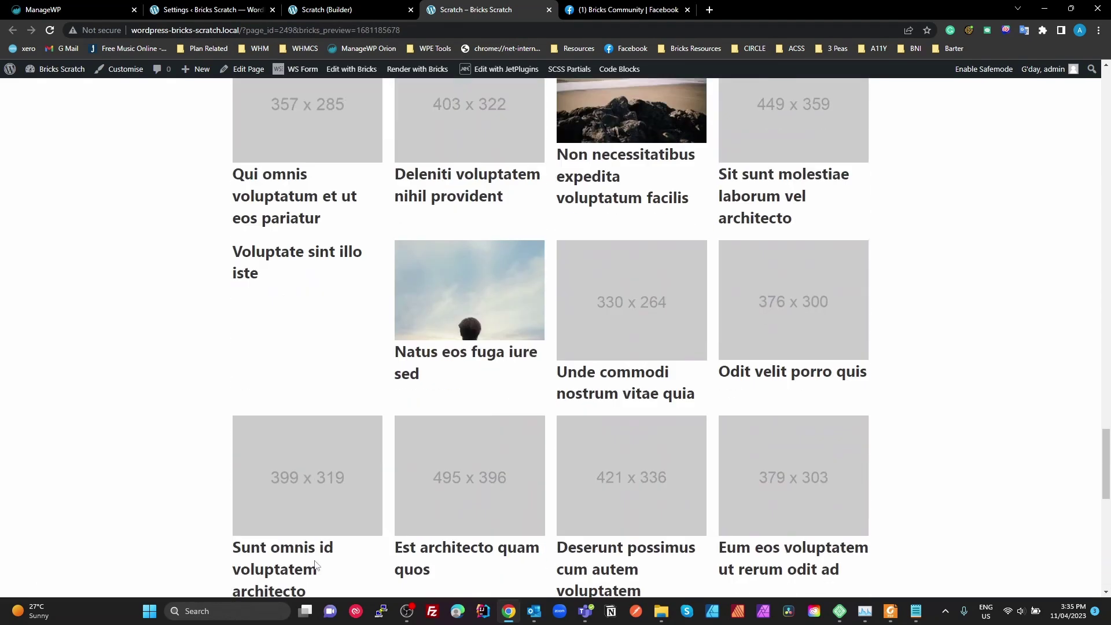
left_click_drag(1104, 380, 1103, 81)
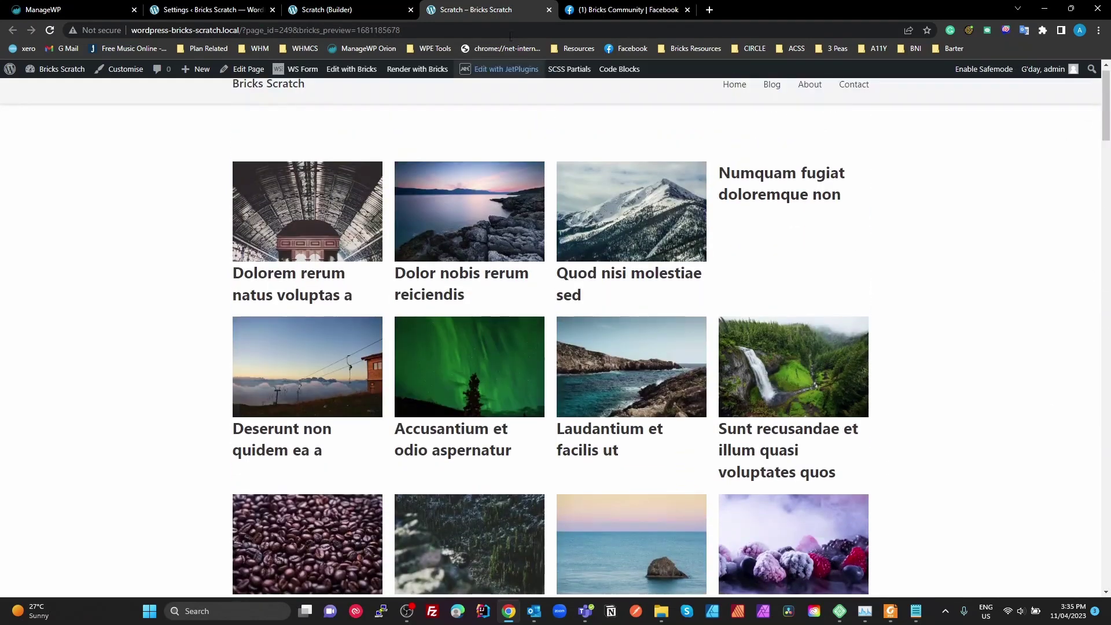
Step: Return to the builder and browse the available JetSmartFilters elements
left_click(373, 7)
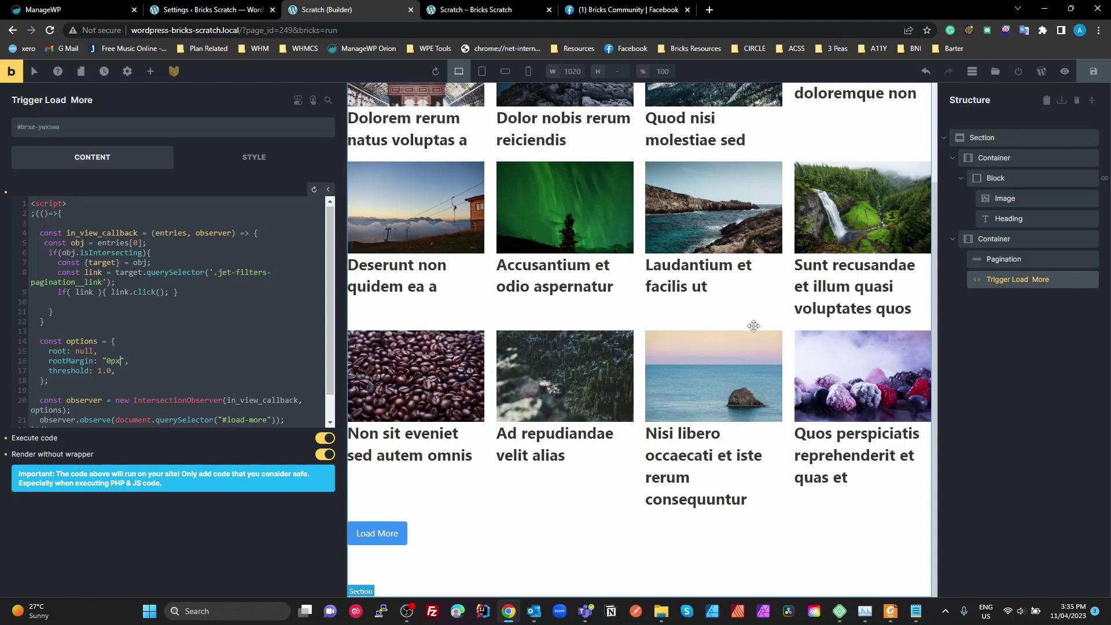
key("ctrl+shift+a")
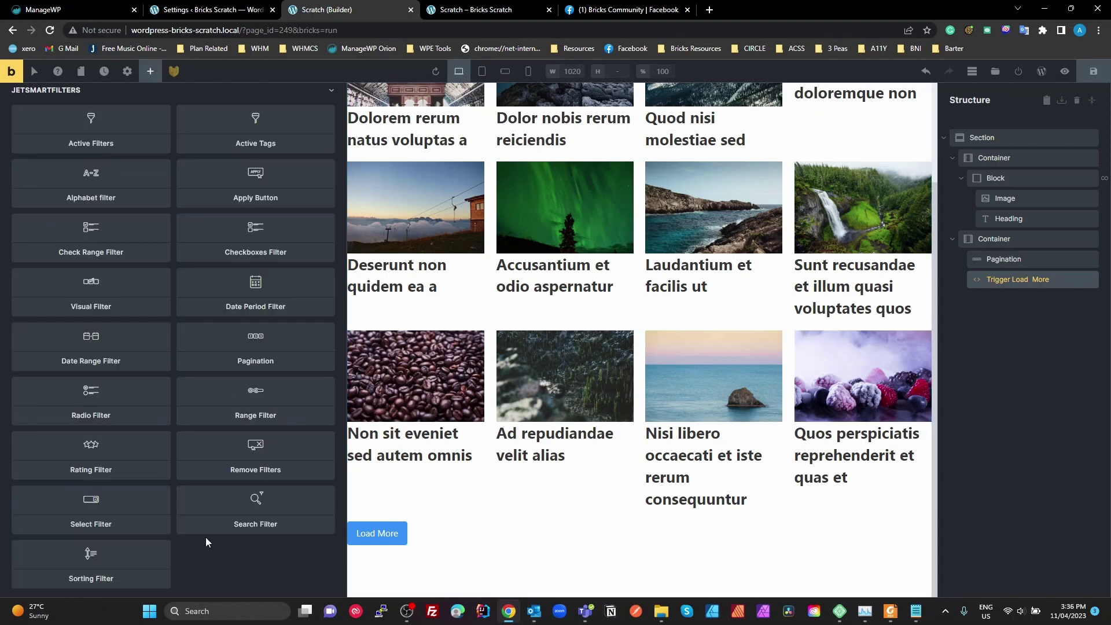